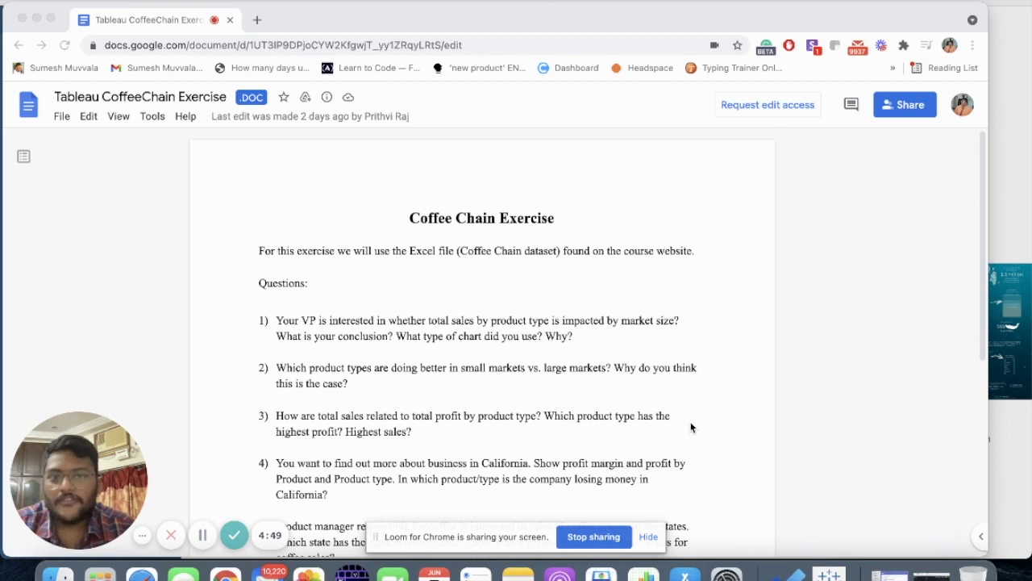
Switch to Tableau Public and connect to the Excel file Sample-CoffeeChain.xls in Downloads
left_click(829, 574)
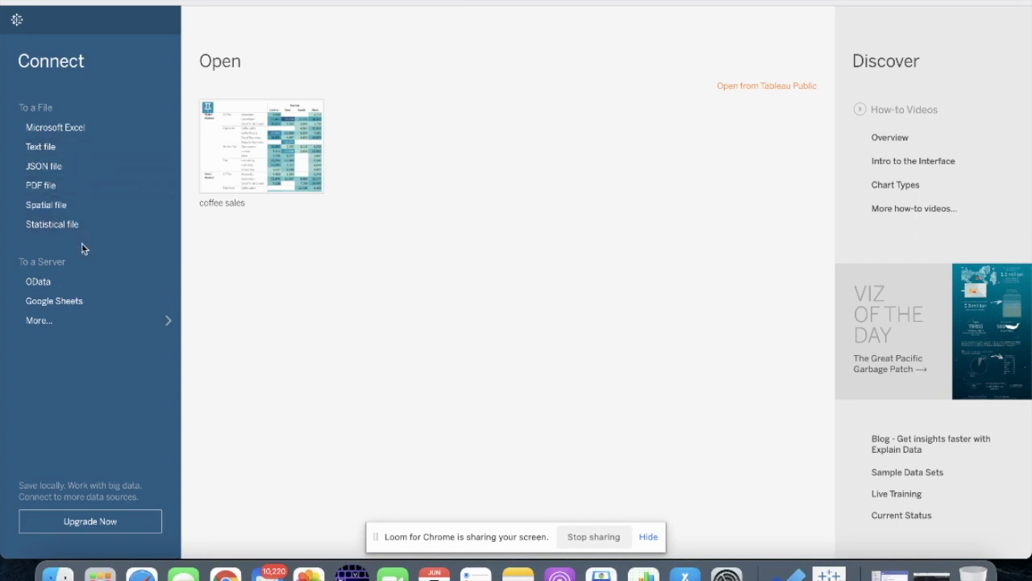
left_click(79, 128)
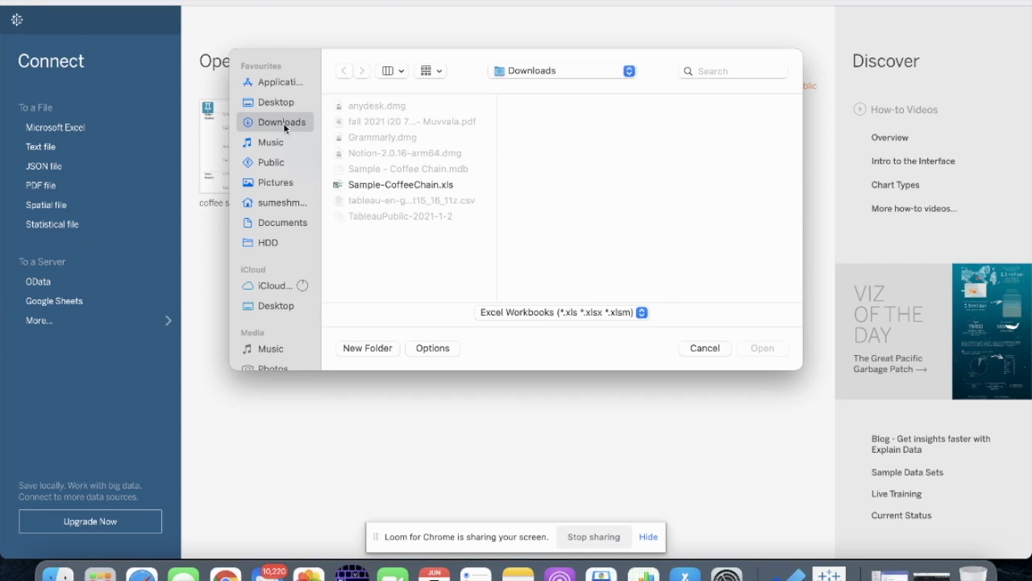
left_click(437, 185)
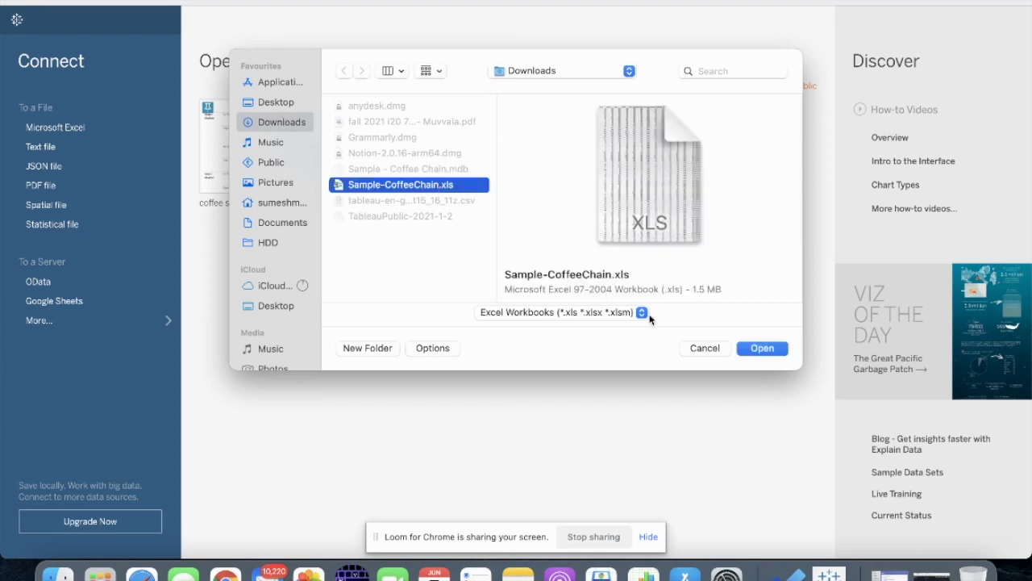
left_click(757, 348)
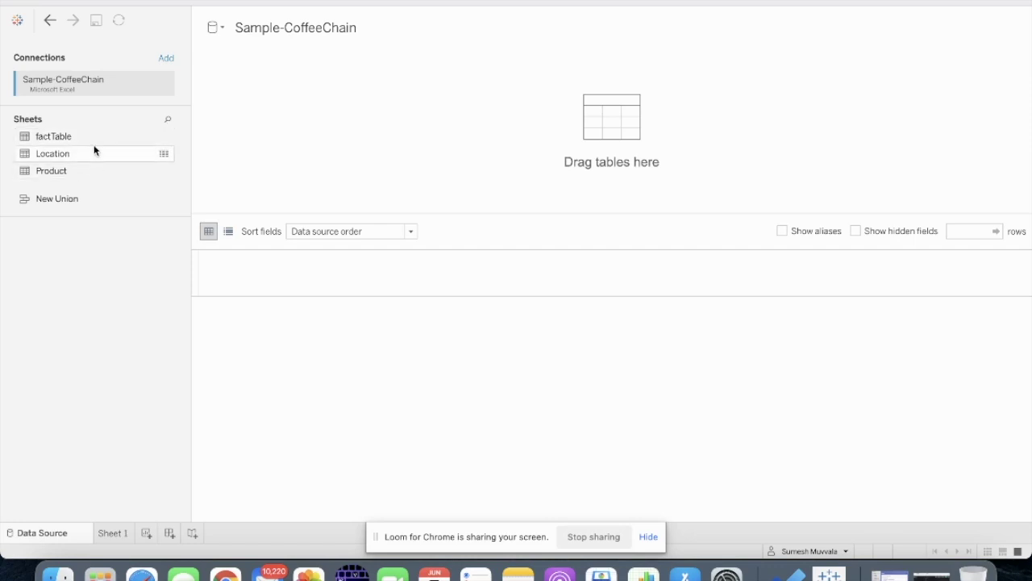
Add factTable to the data model and relate Location to it by Area Code = Area Code (Location)
left_click_drag(89, 137, 287, 106)
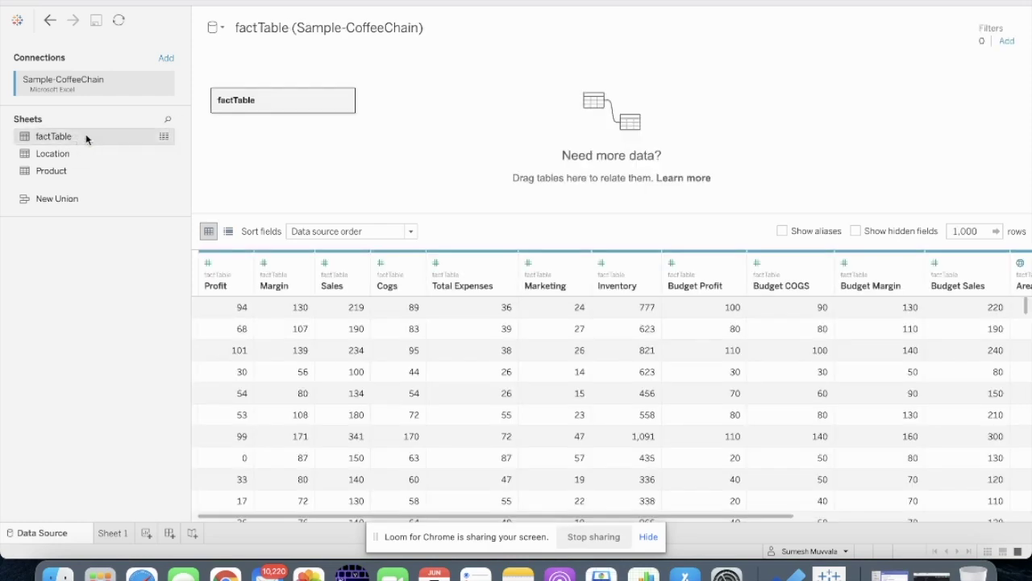
left_click_drag(104, 156, 453, 105)
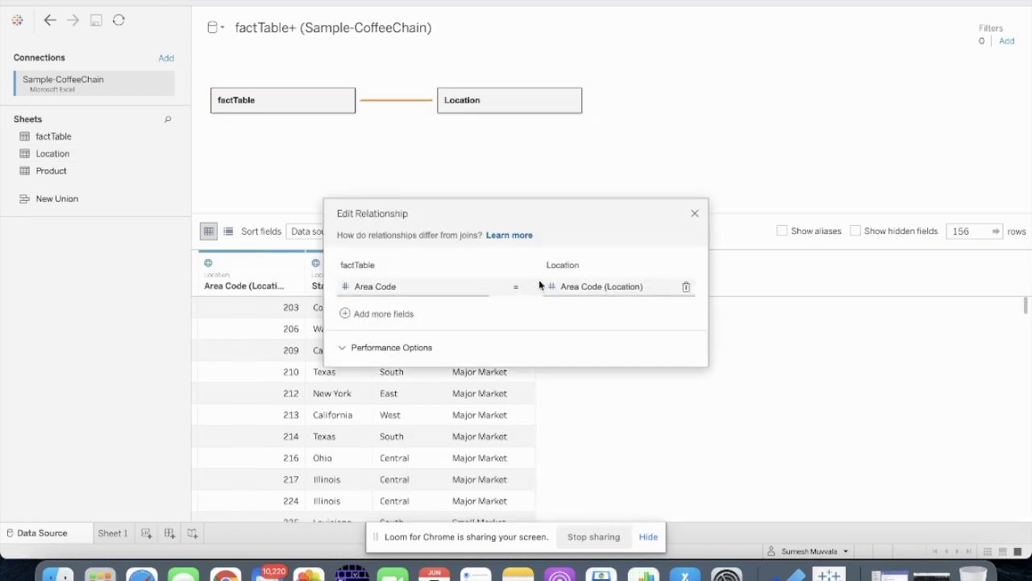
left_click(623, 292)
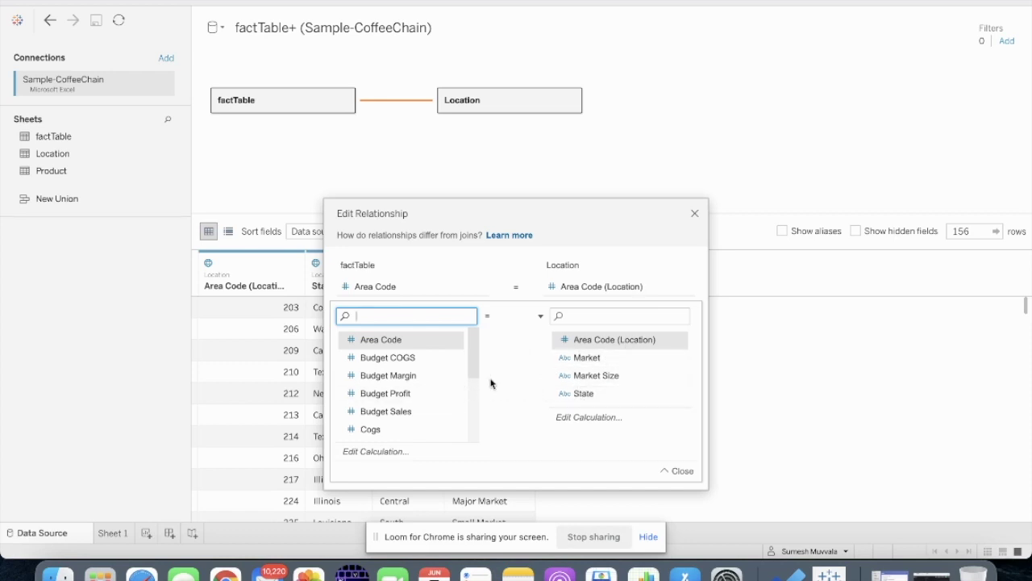
left_click(597, 397)
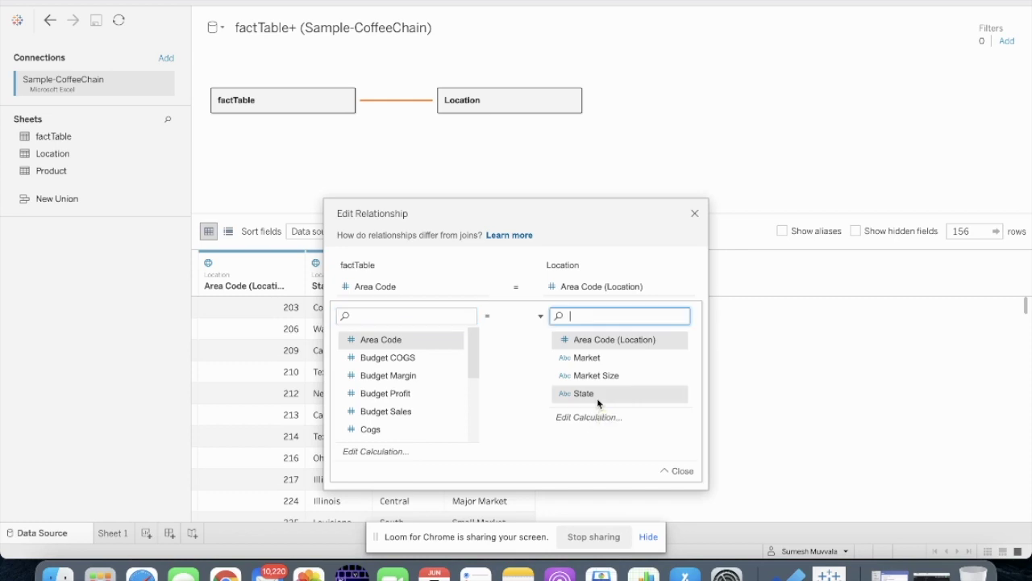
left_click(603, 345)
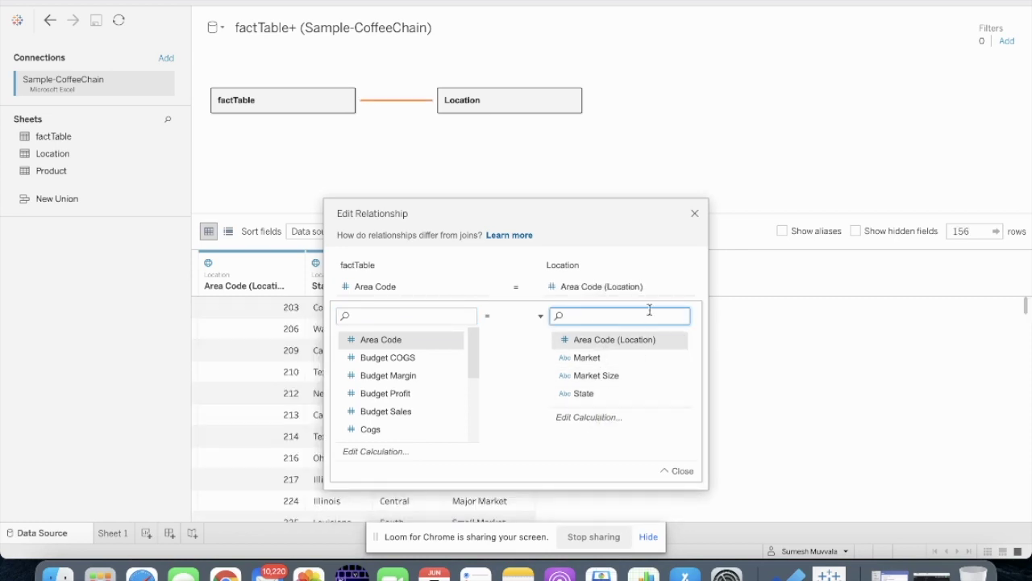
left_click(695, 213)
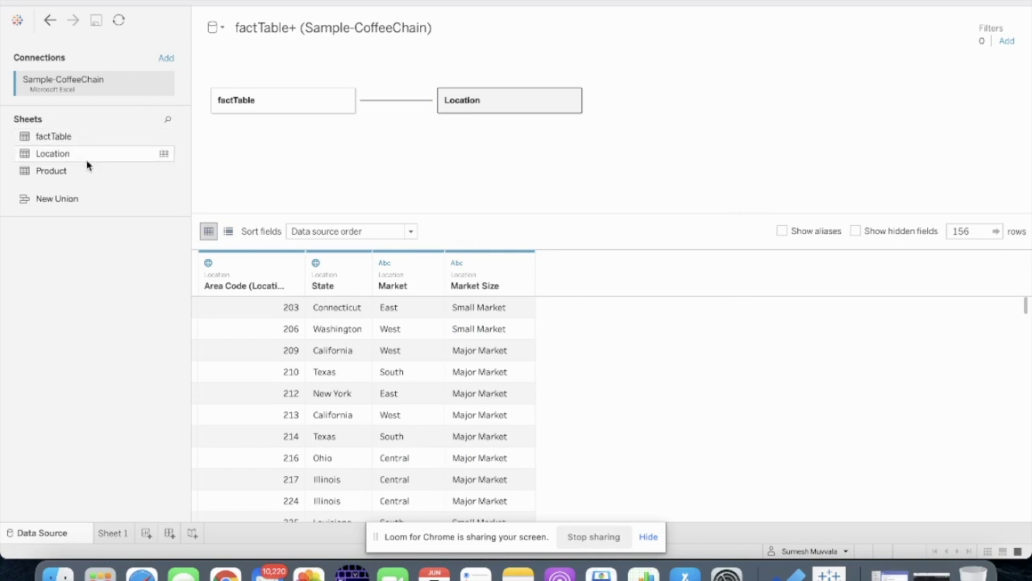
Relate the Product table to factTable by Product Id = ProductId (Product), and open Sheet 1
left_click_drag(86, 170, 448, 164)
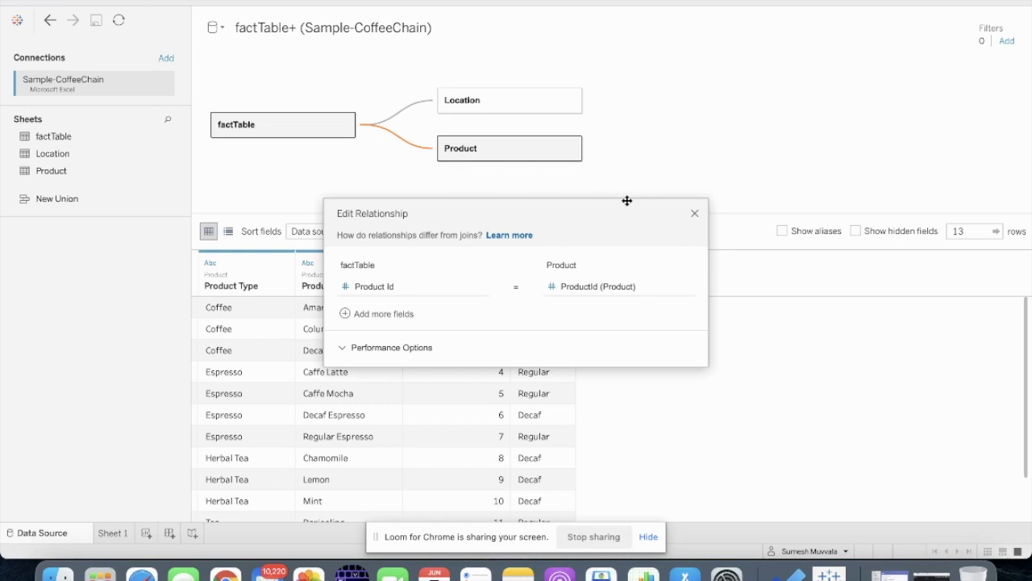
left_click(695, 214)
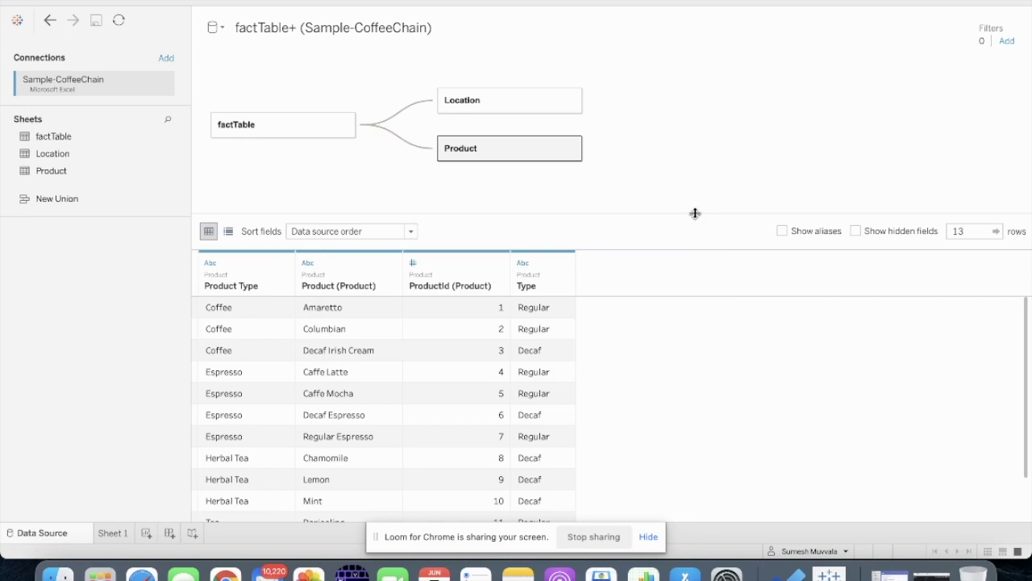
left_click(113, 533)
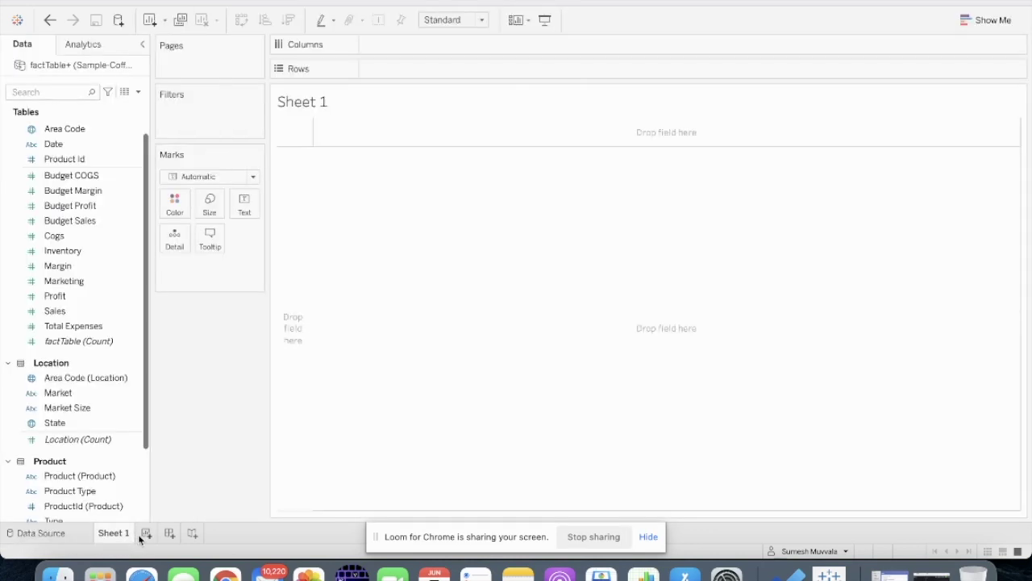
Switch to Chrome and copy the full text of question 1 from the Coffee Chain exercise document
left_click(226, 572)
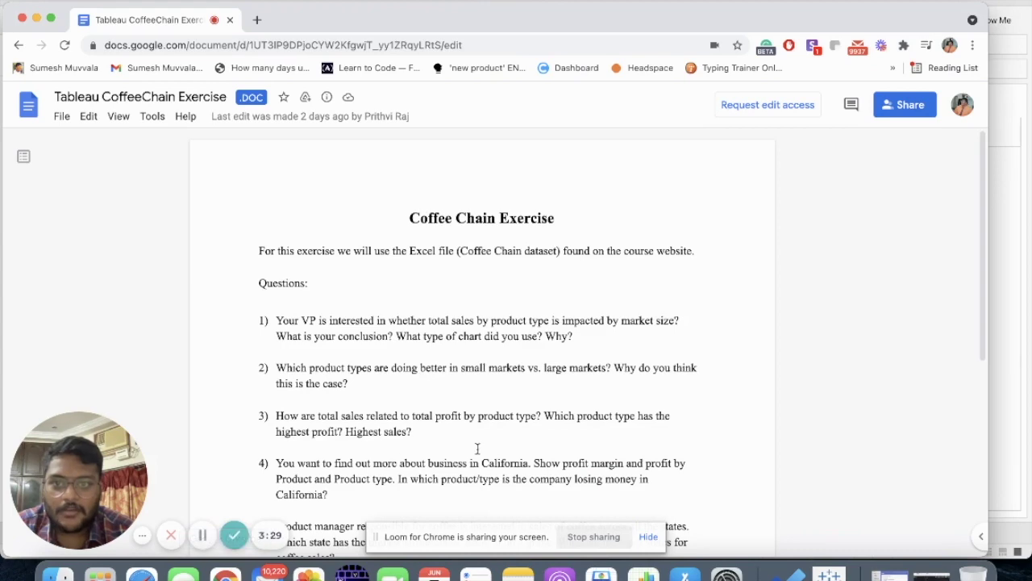
scroll(476, 447, "down", 2)
left_click_drag(276, 223, 581, 239)
key("super+c")
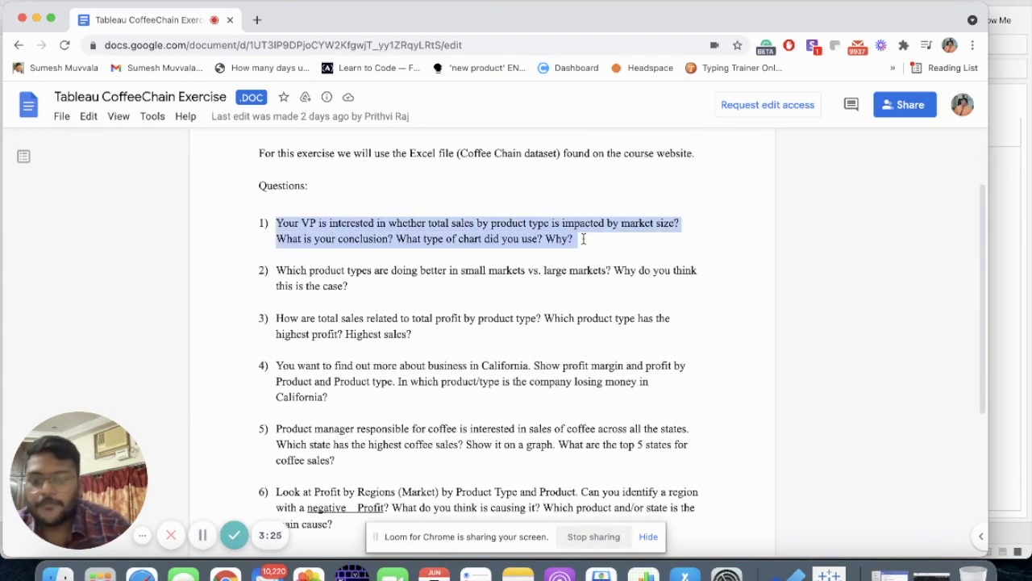
Back in Tableau Public, replace Sheet 1's title with the copied question about total sales by product type and market size
left_click(829, 572)
double_click(297, 102)
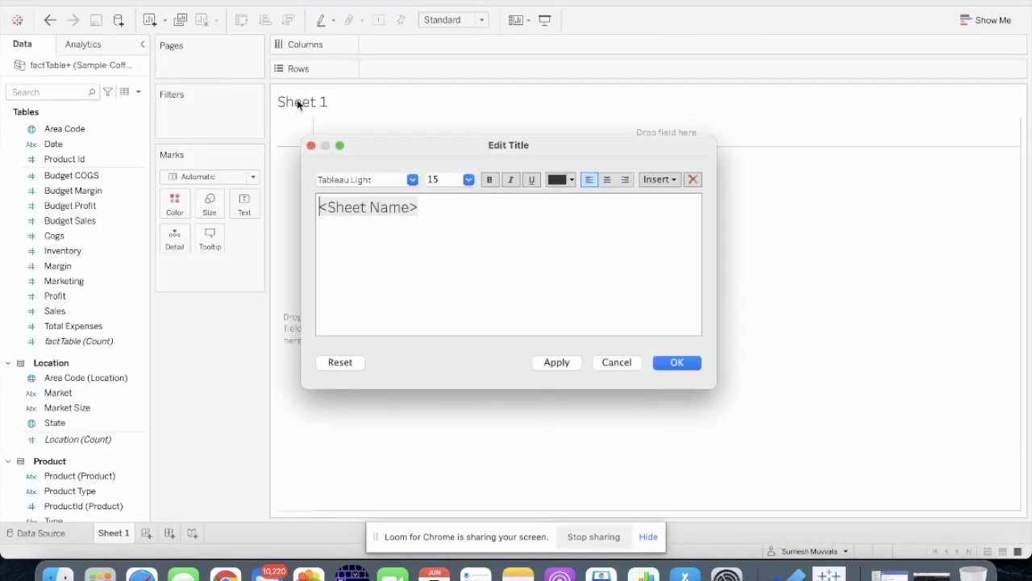
key("super+v")
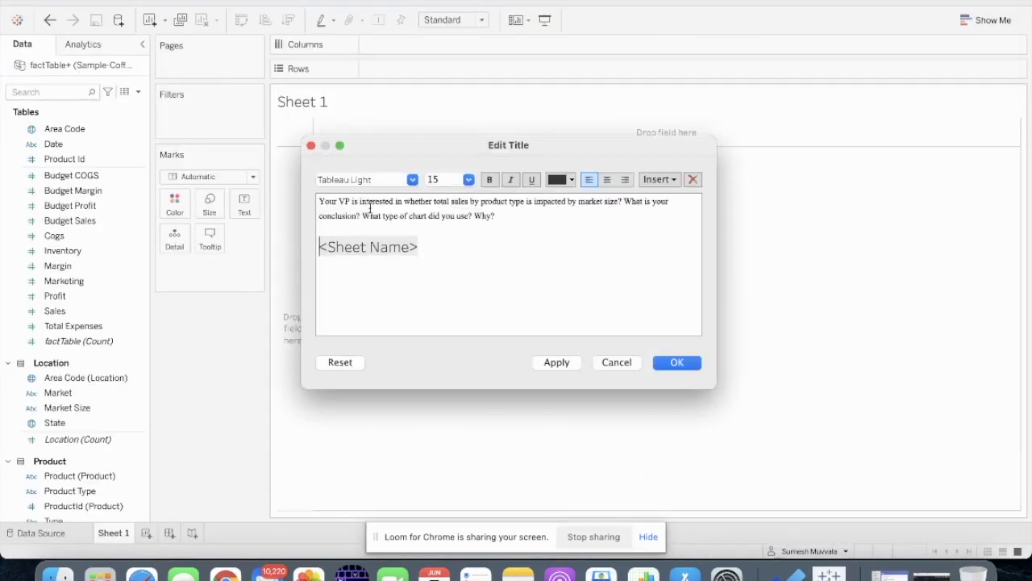
left_click_drag(421, 247, 315, 247)
left_click_drag(439, 241, 313, 245)
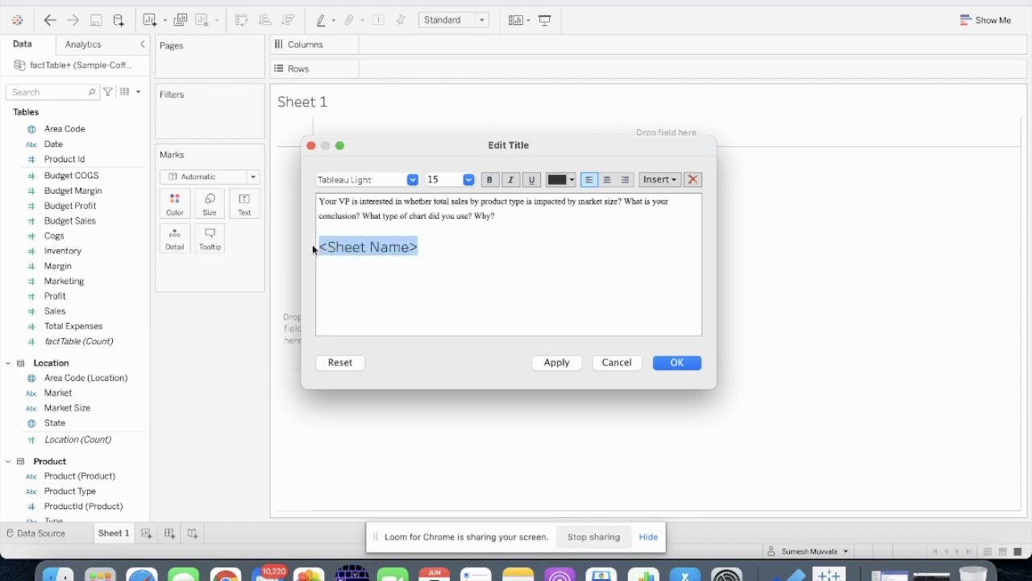
key("BackSpace")
left_click(673, 364)
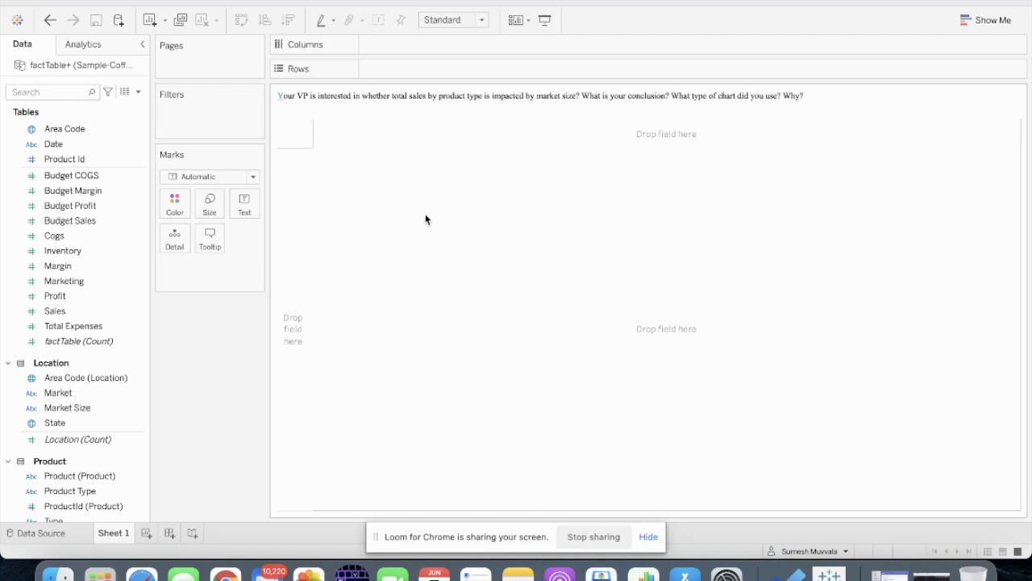
Build a horizontal bar chart with Sales on Columns and Product Type on Rows
scroll(122, 243, "up", 1)
scroll(123, 244, "down", 3)
scroll(123, 244, "up", 3)
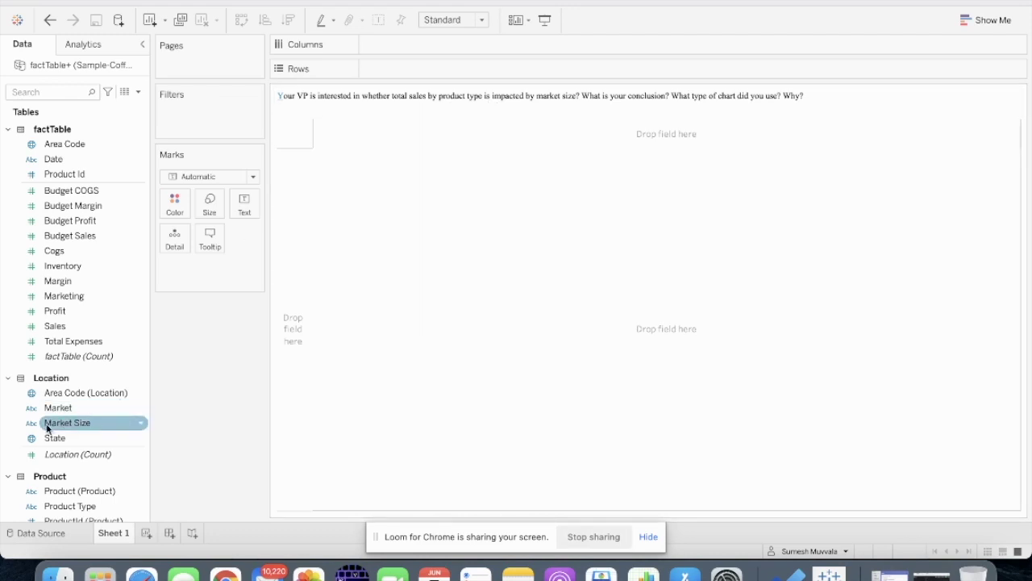
left_click_drag(69, 325, 451, 42)
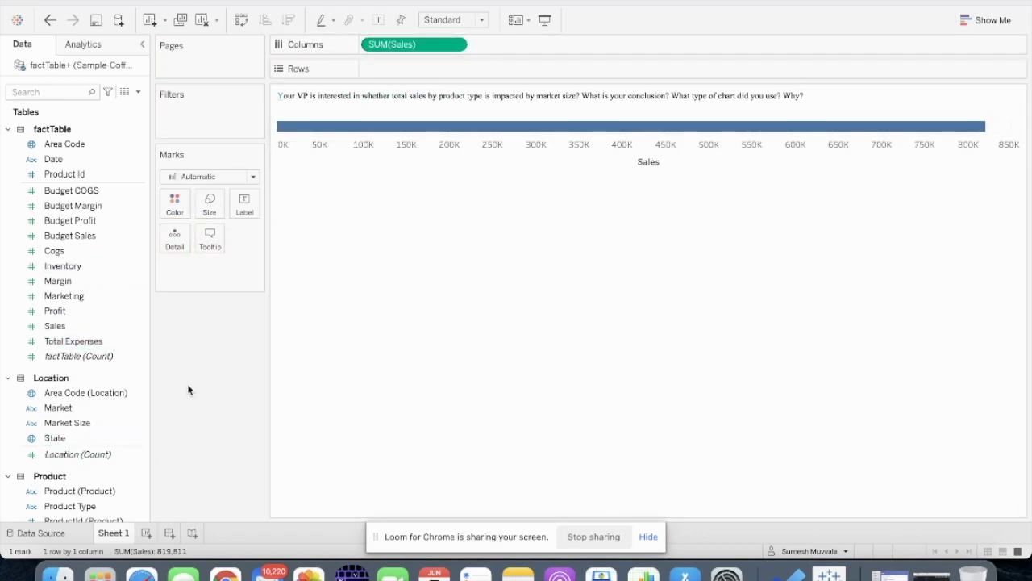
scroll(95, 450, "down", 3)
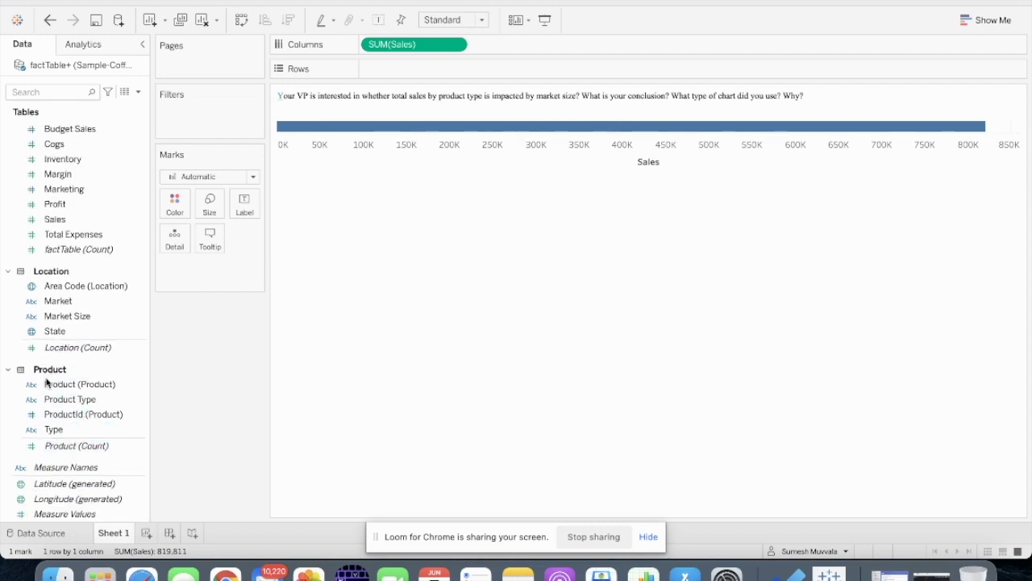
left_click(102, 400)
left_click_drag(101, 400, 484, 65)
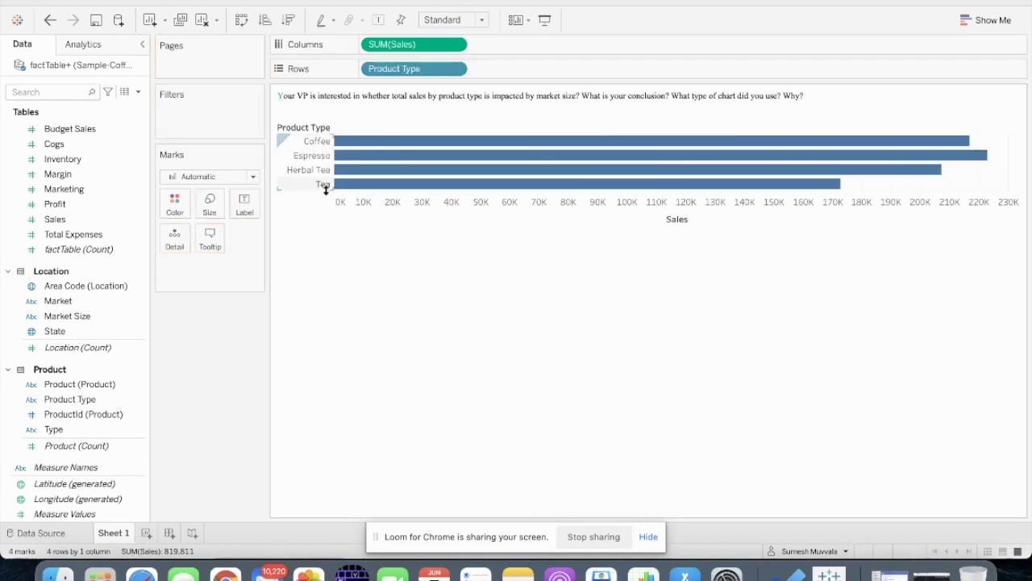
Split each product type bar by adding Market Size as a mark detail, and inspect the segments' sales by market size
left_click(119, 384)
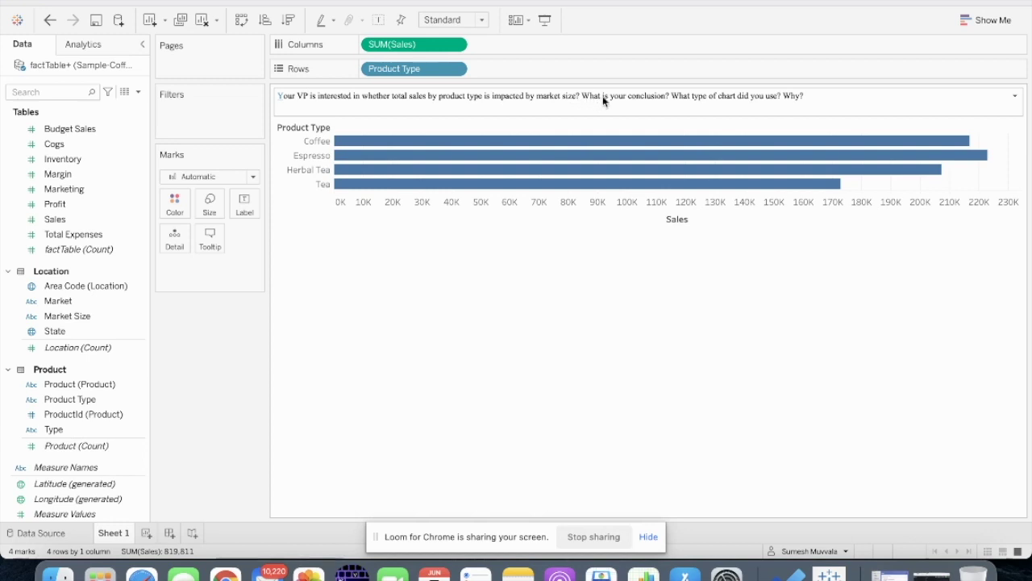
left_click(66, 318)
left_click_drag(66, 325, 174, 246)
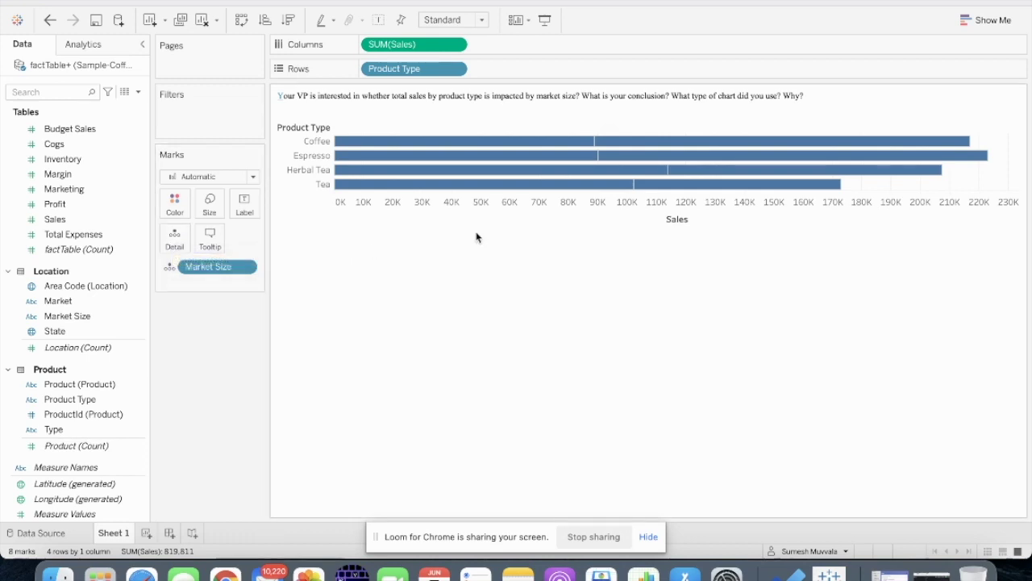
mouse_move(612, 163)
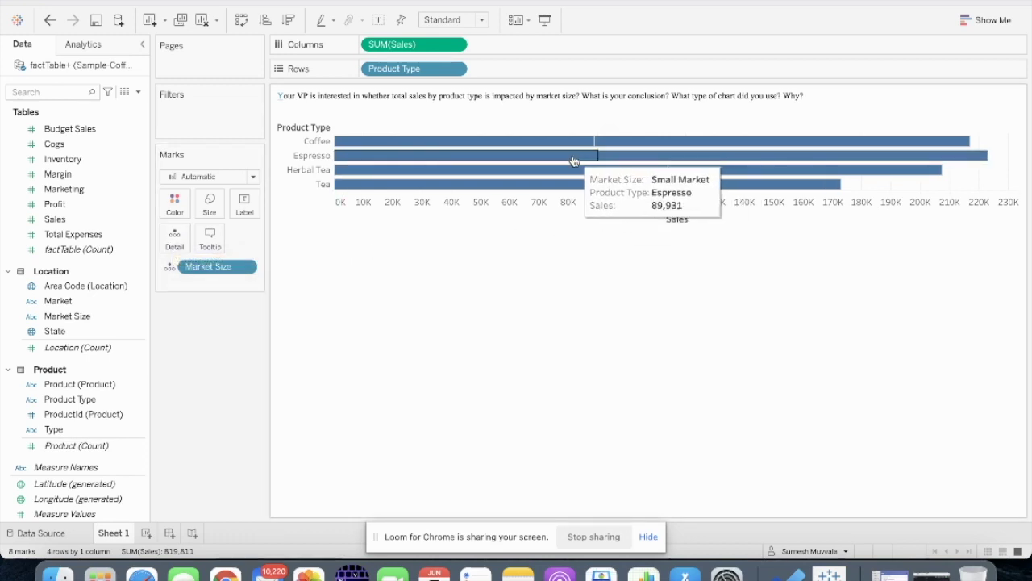
mouse_move(573, 158)
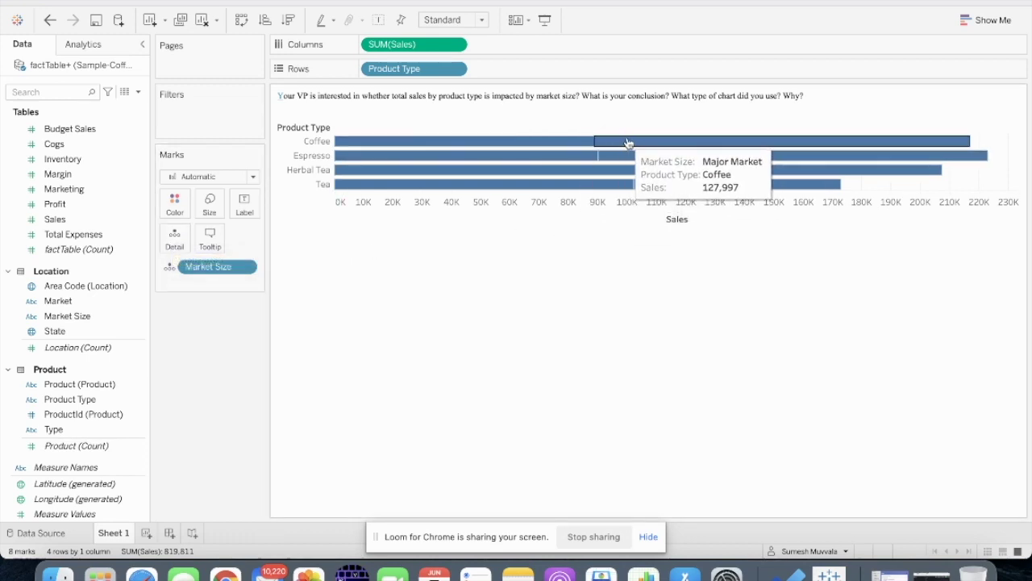
mouse_move(605, 140)
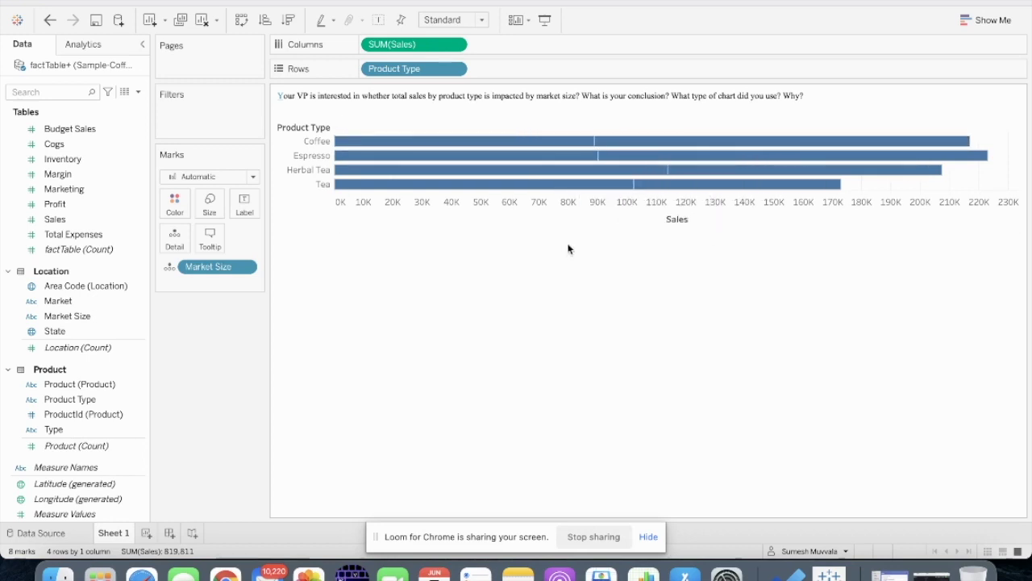
mouse_move(550, 145)
mouse_move(639, 146)
mouse_move(544, 168)
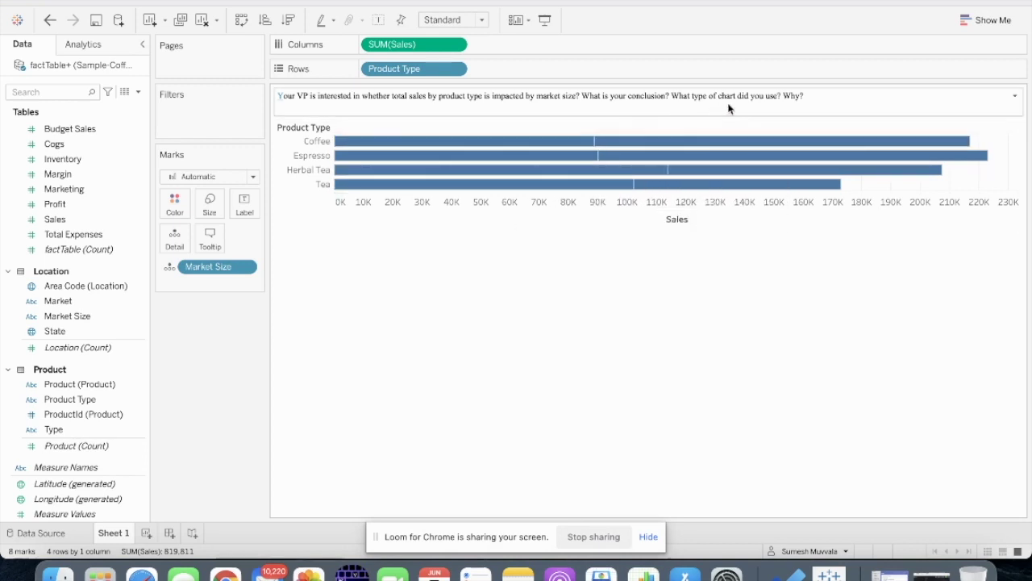
Convert the bar chart into a highlight table of sales by market size and product type
left_click(992, 22)
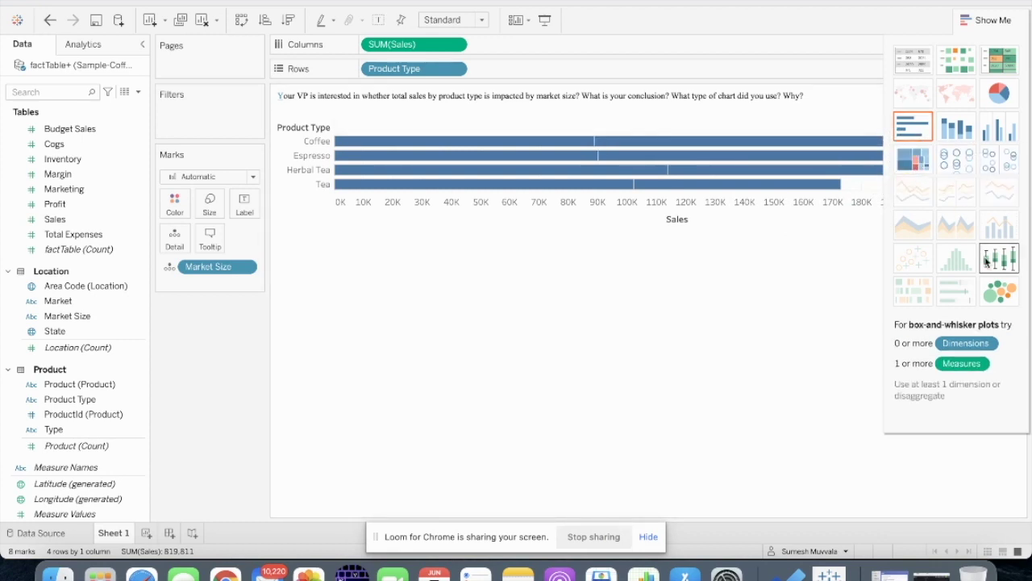
left_click(1000, 63)
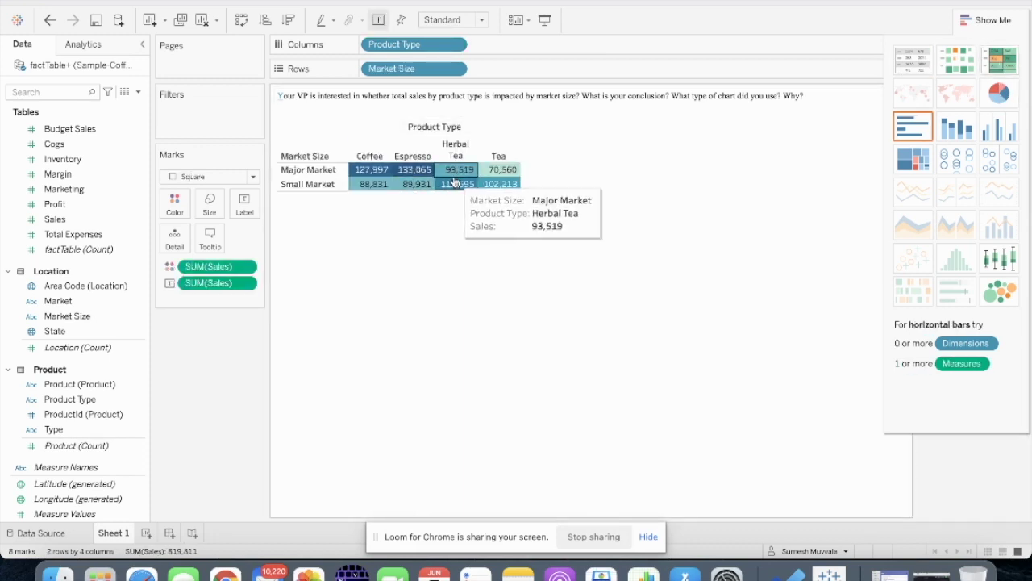
mouse_move(398, 175)
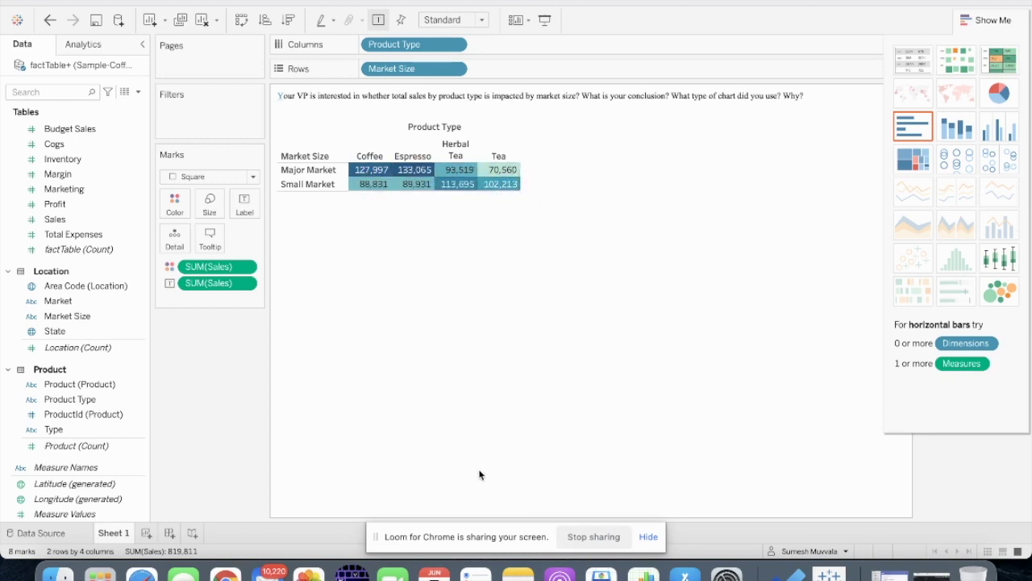
Create a new worksheet, and copy the full text of question 2 from the exercise document in Chrome
left_click(145, 533)
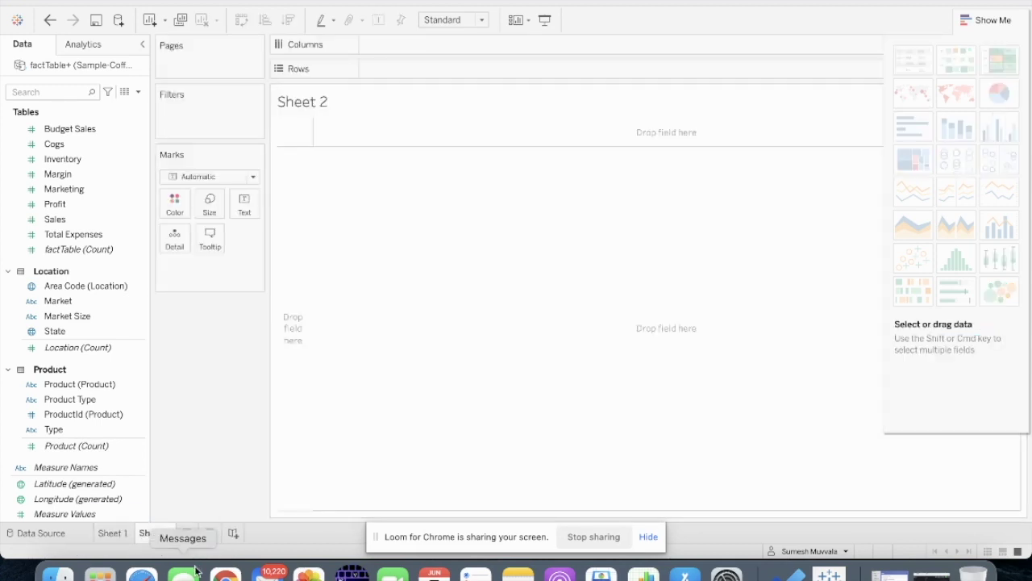
left_click(225, 574)
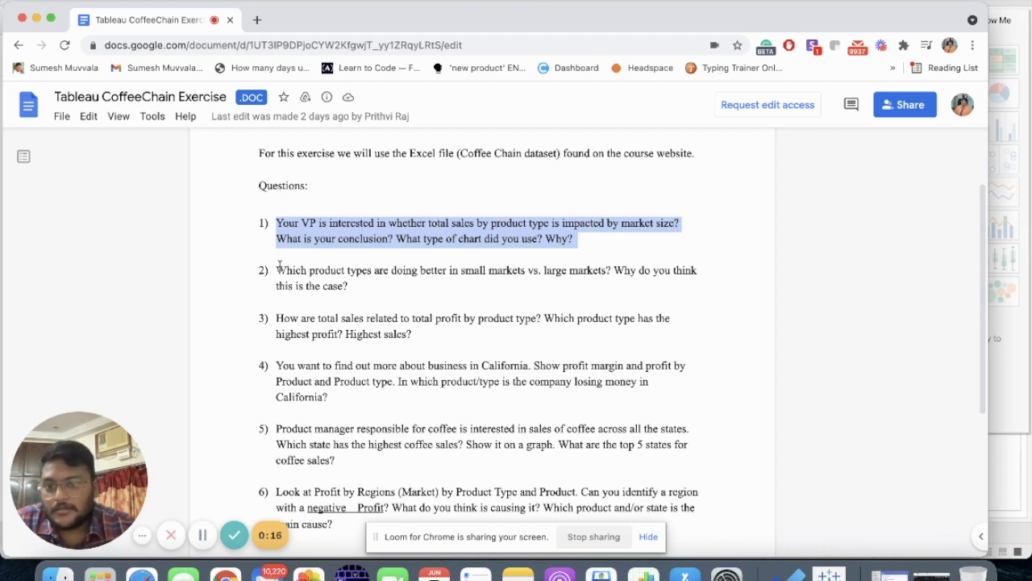
left_click_drag(279, 269, 354, 288)
key("super+c")
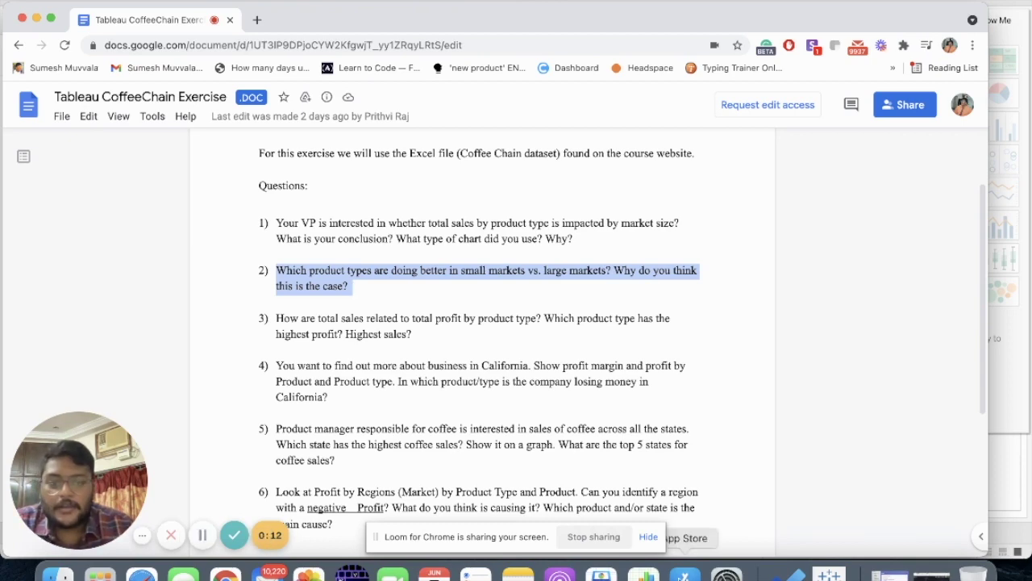
Switch back to Tableau and replace Sheet 2's title with the copied question about product types in small markets vs. large markets
left_click(828, 573)
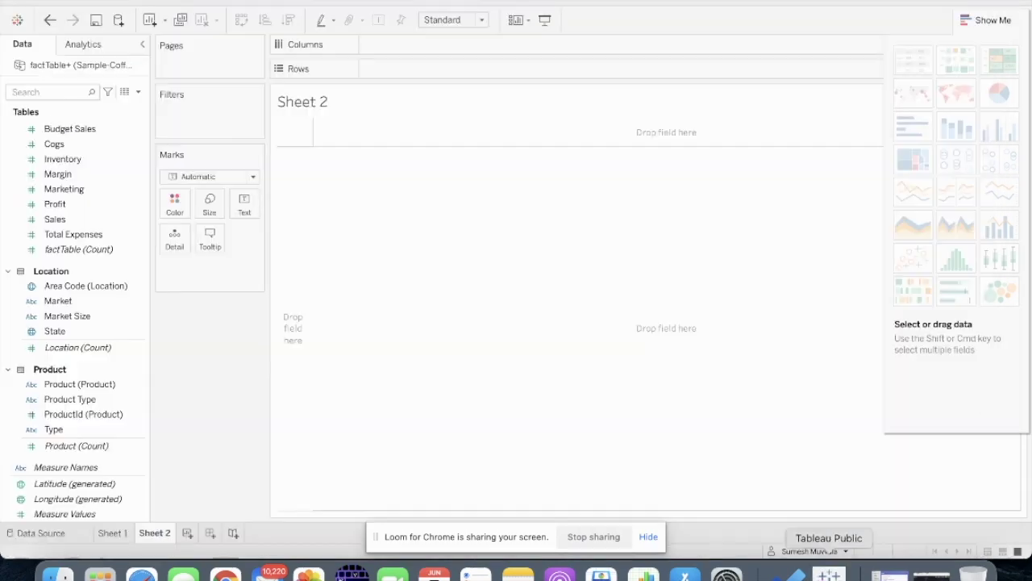
double_click(305, 112)
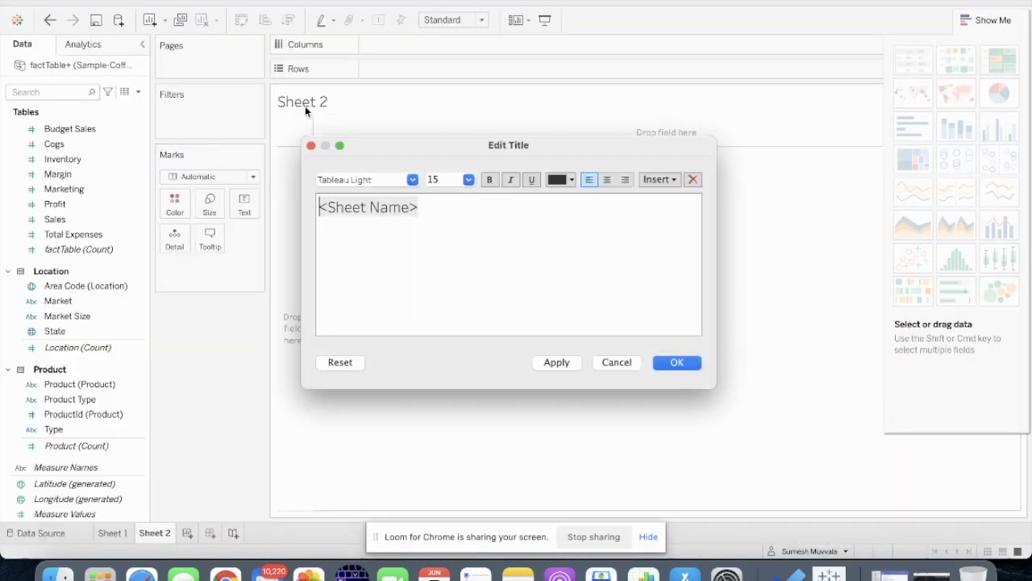
left_click(376, 210)
key("super+v")
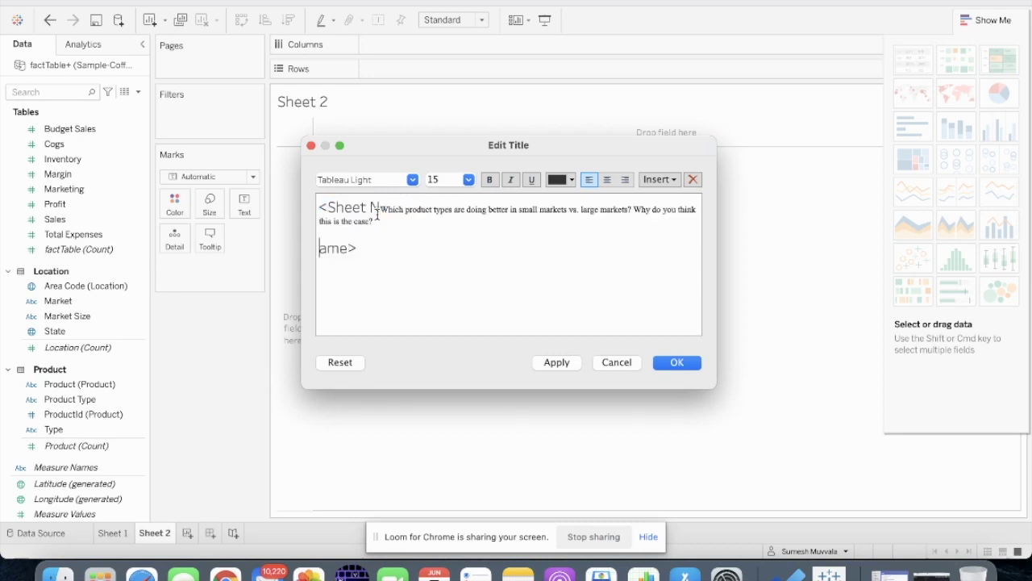
left_click_drag(381, 208, 280, 210)
key("BackSpace")
left_click_drag(376, 231, 242, 233)
key("BackSpace")
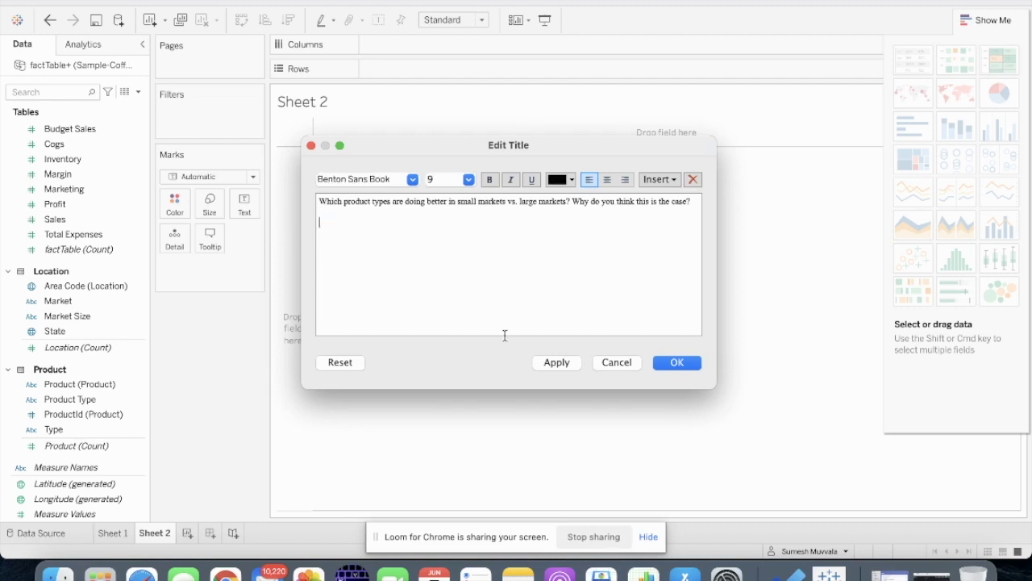
left_click(676, 362)
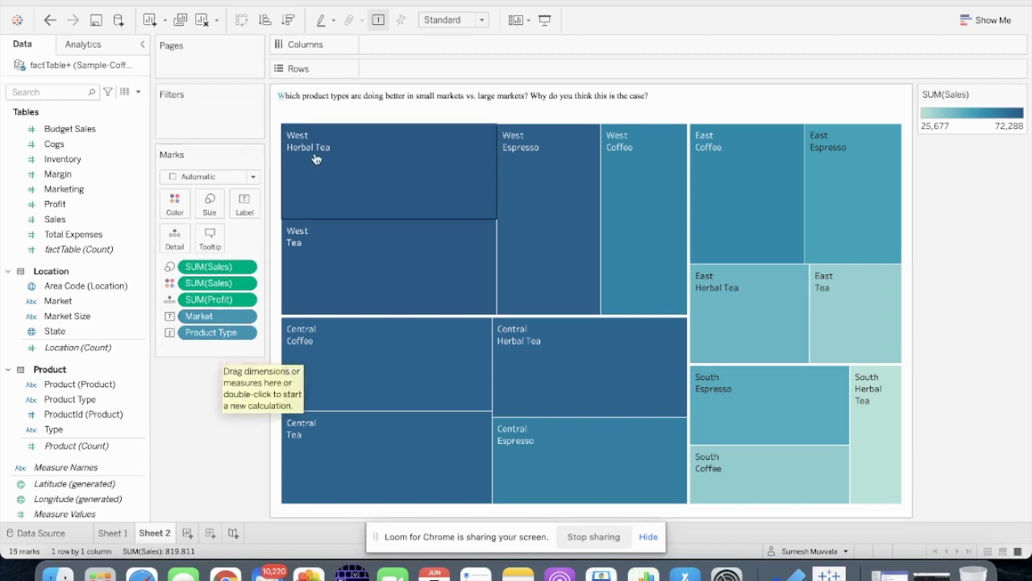
Create a new worksheet, and copy the full text of question 3 from the exercise document in Chrome
mouse_move(364, 174)
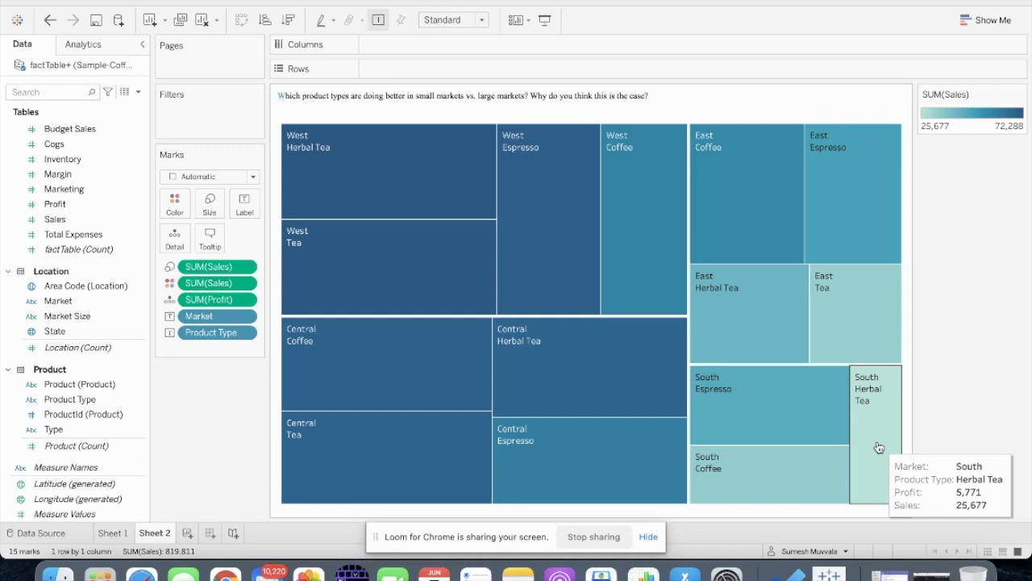
mouse_move(477, 212)
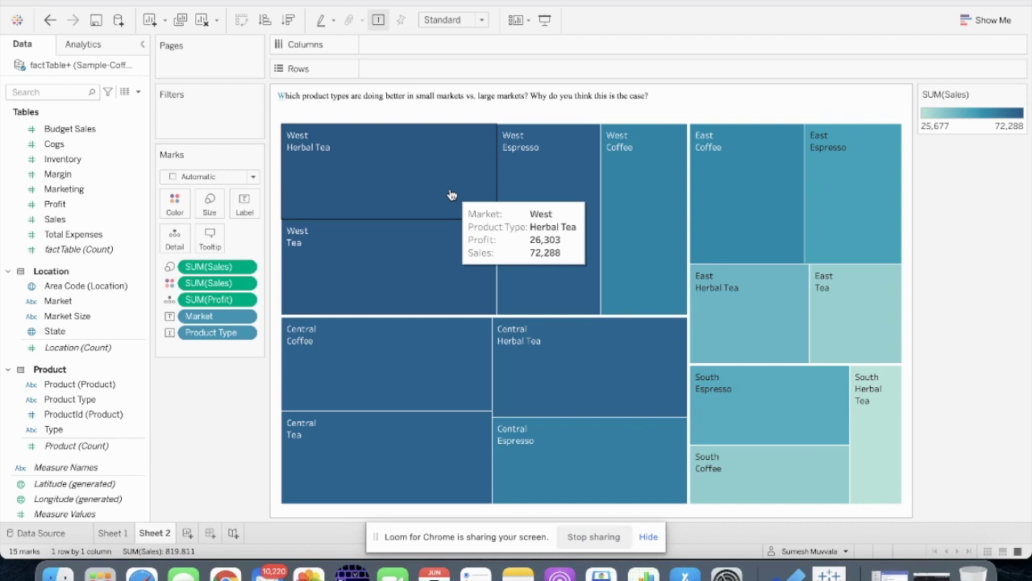
left_click(186, 533)
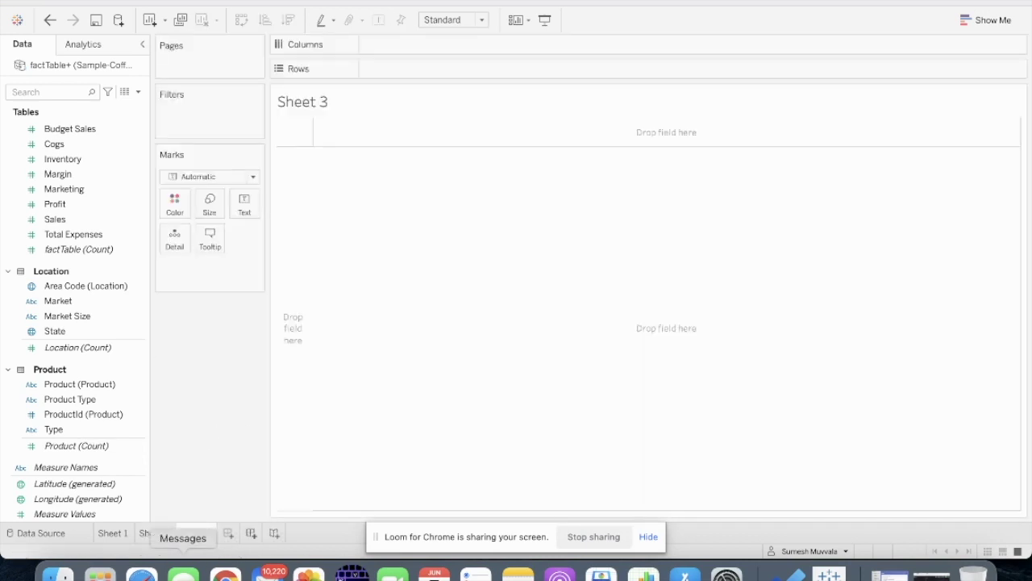
left_click(226, 575)
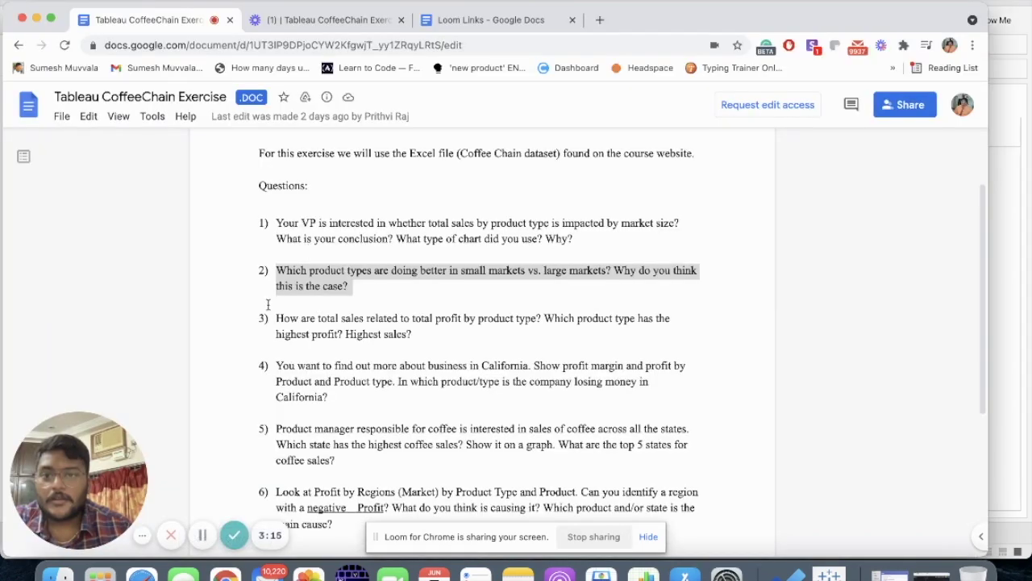
left_click_drag(276, 319, 420, 334)
key("super+c")
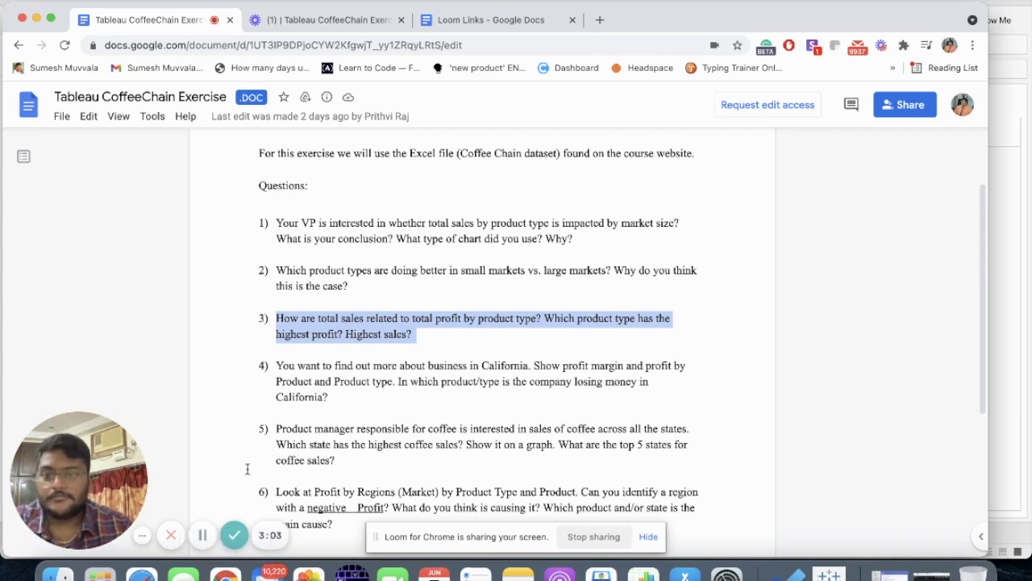
Return to Tableau and replace Sheet 3's title with the copied question about total sales and total profit by product type
left_click(829, 574)
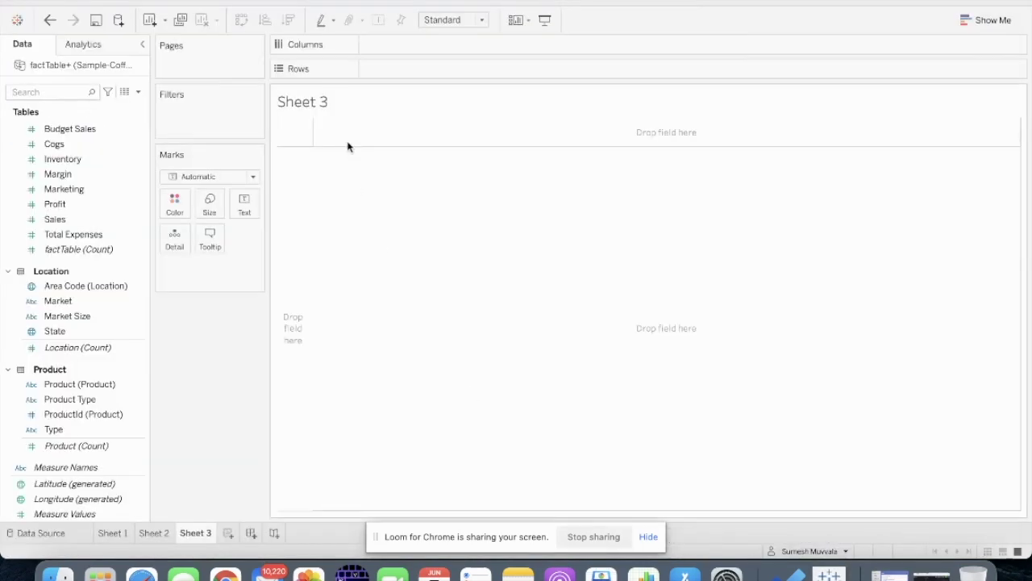
double_click(319, 103)
left_click_drag(431, 209, 324, 210)
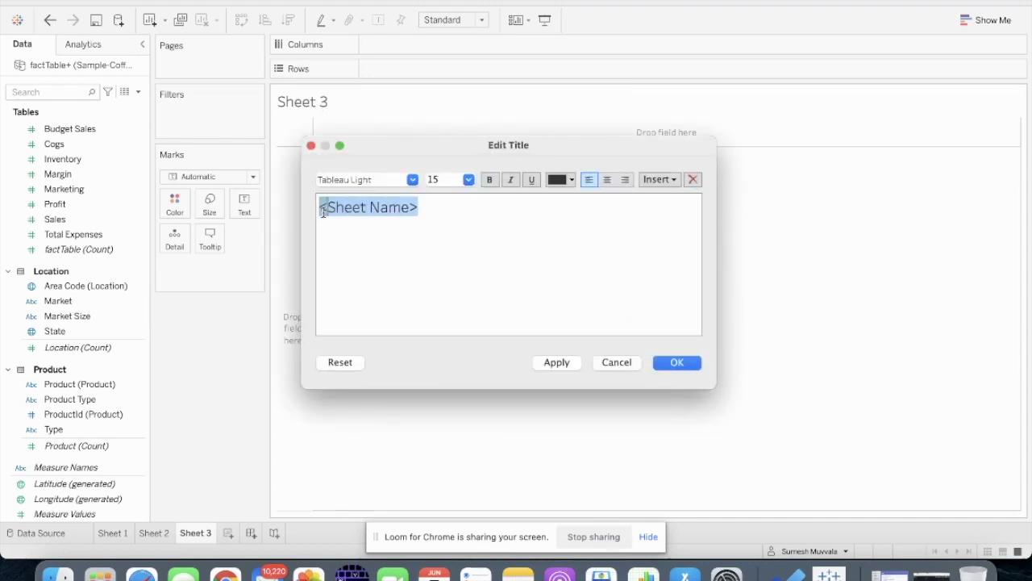
key("super+v")
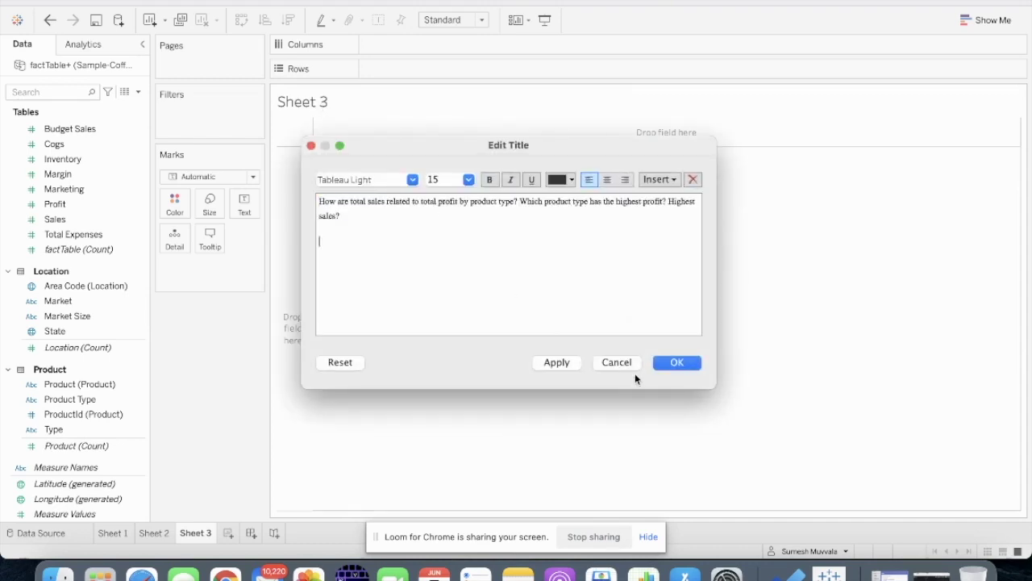
left_click(673, 362)
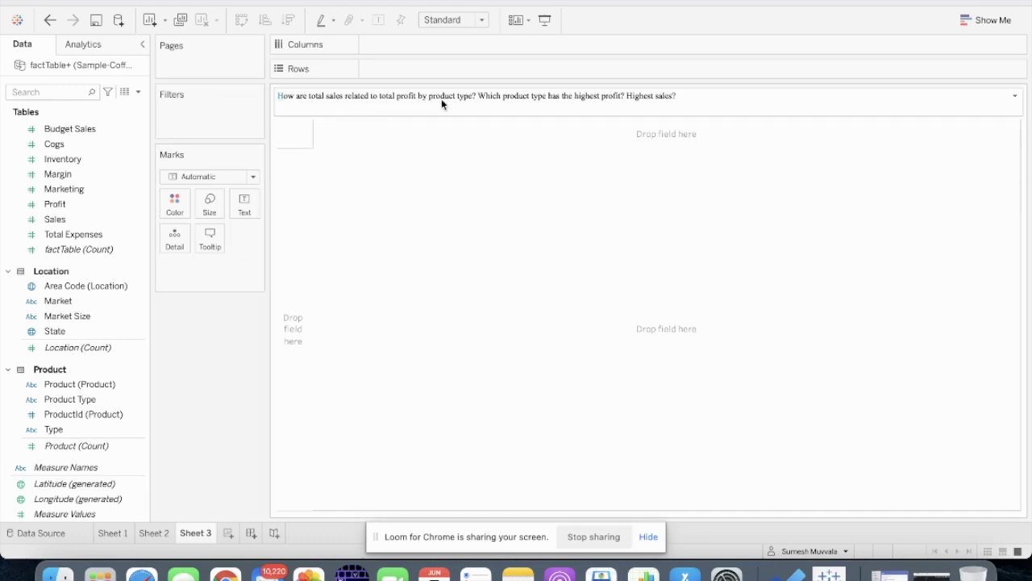
Chart Sales and Profit by Product Type, and convert the result to side-by-side vertical bars
left_click_drag(73, 228, 409, 47)
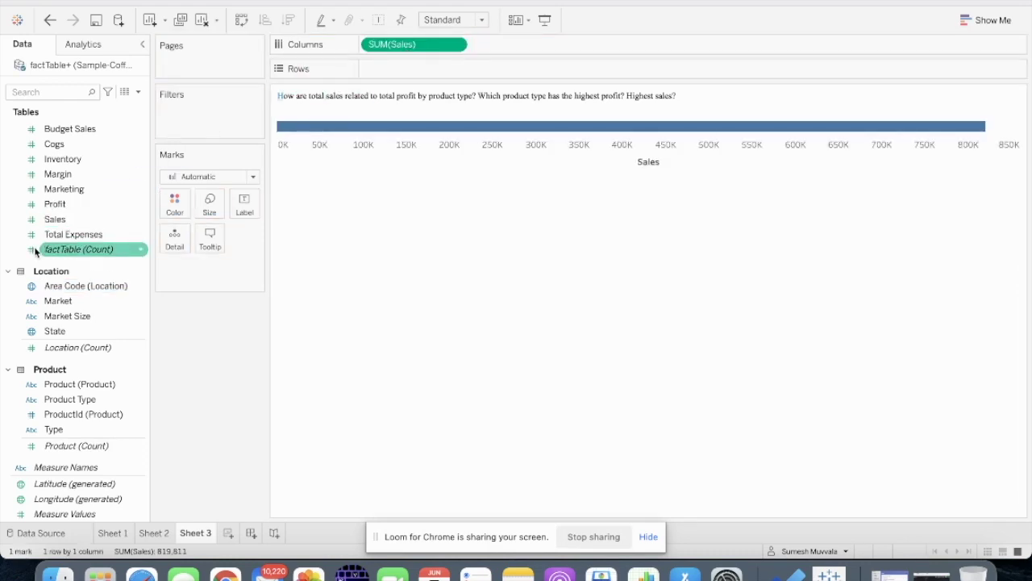
left_click_drag(58, 205, 497, 52)
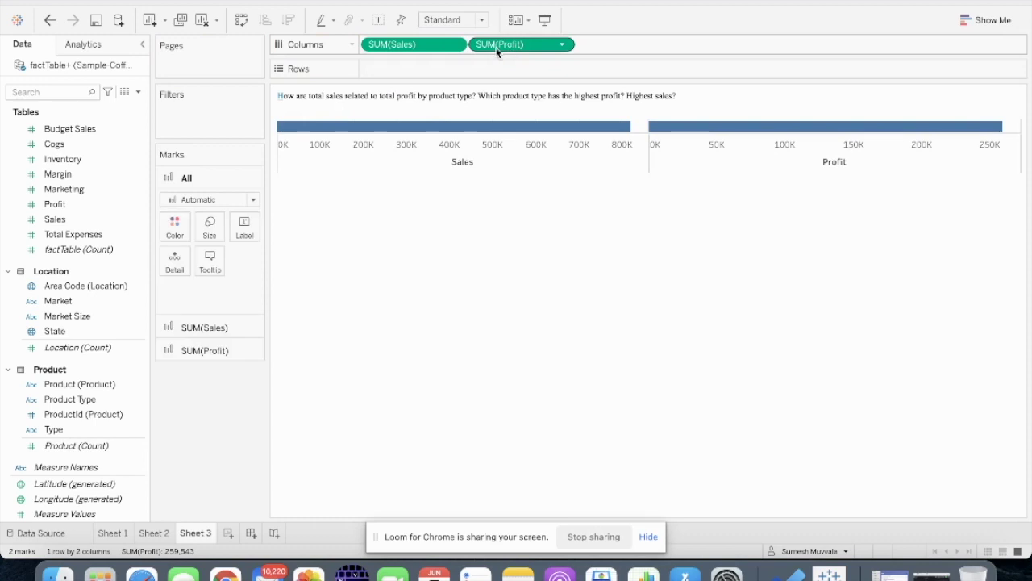
left_click_drag(86, 397, 519, 69)
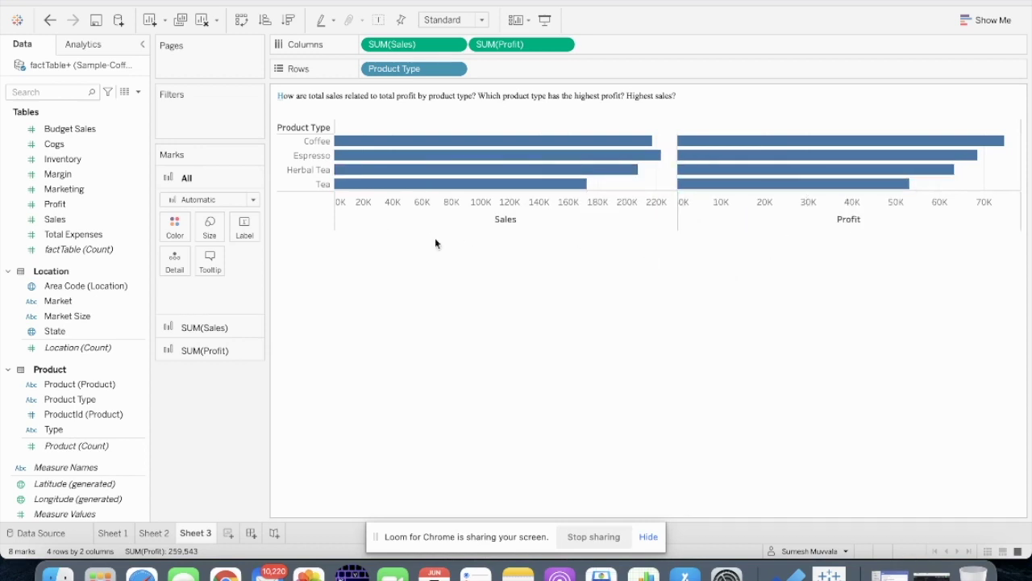
left_click(978, 20)
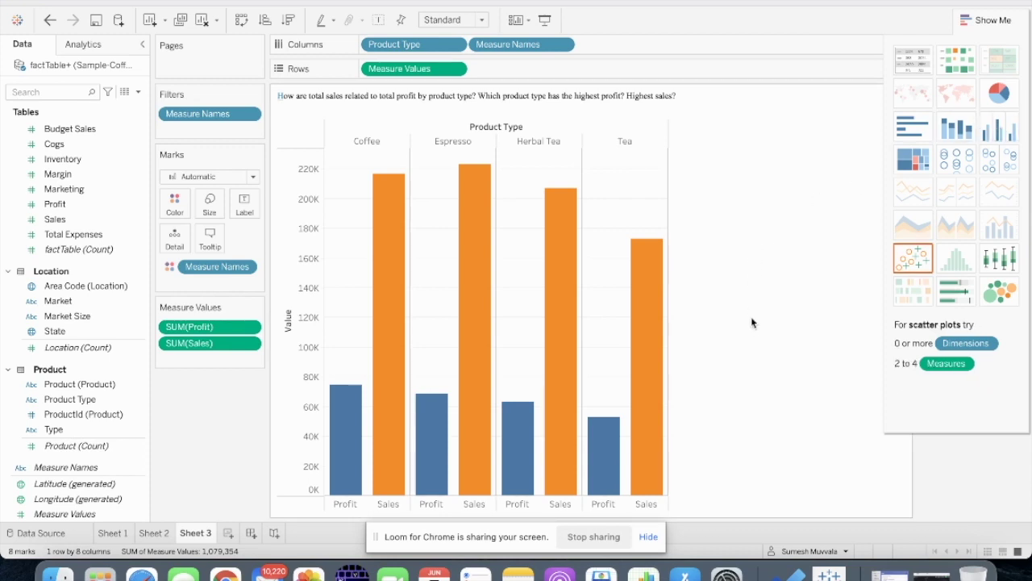
Compare the sales and profit bars of the product types to identify which has the highest sales and which the highest profit
mouse_move(654, 405)
mouse_move(337, 413)
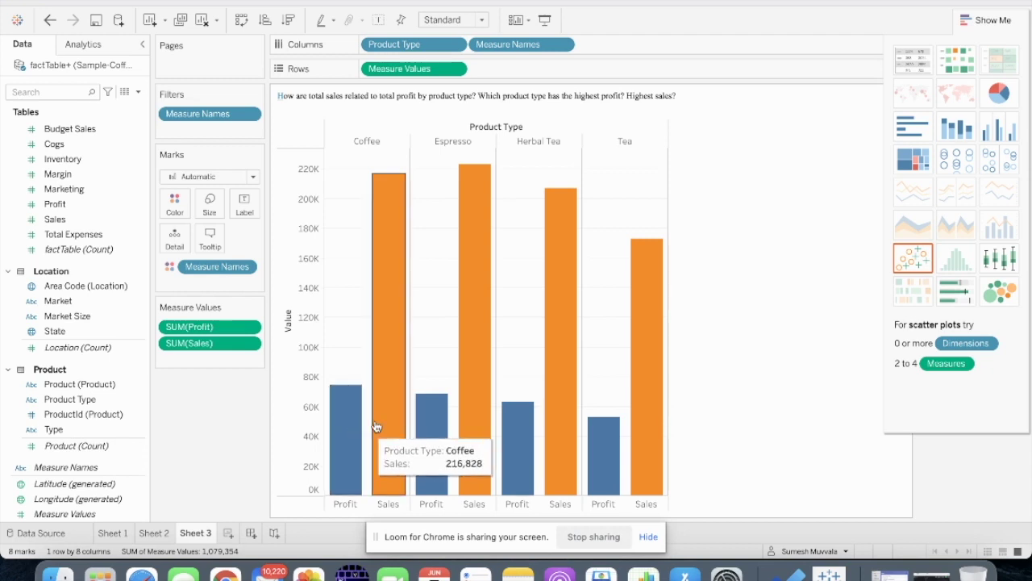
mouse_move(371, 421)
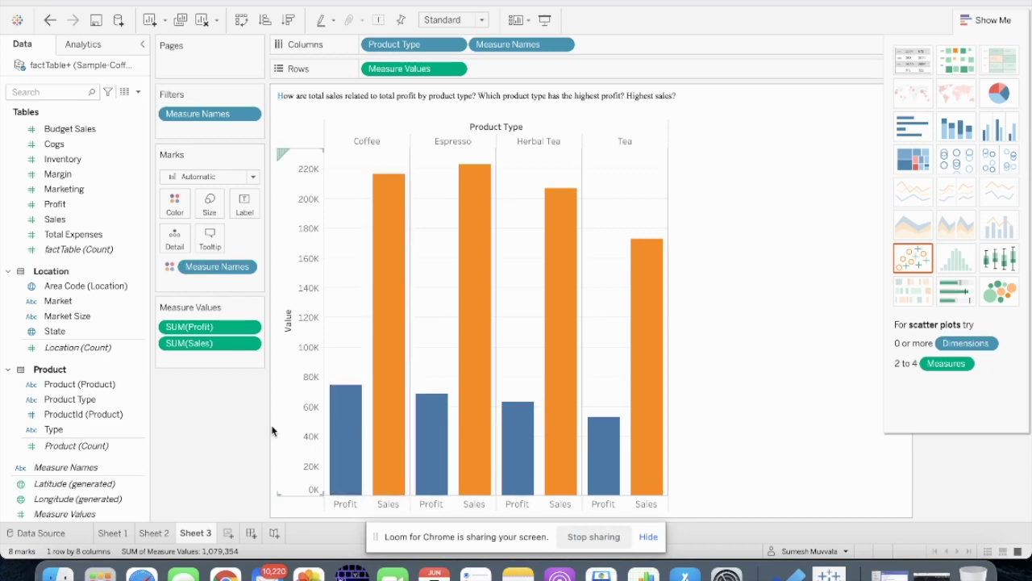
mouse_move(509, 216)
mouse_move(467, 299)
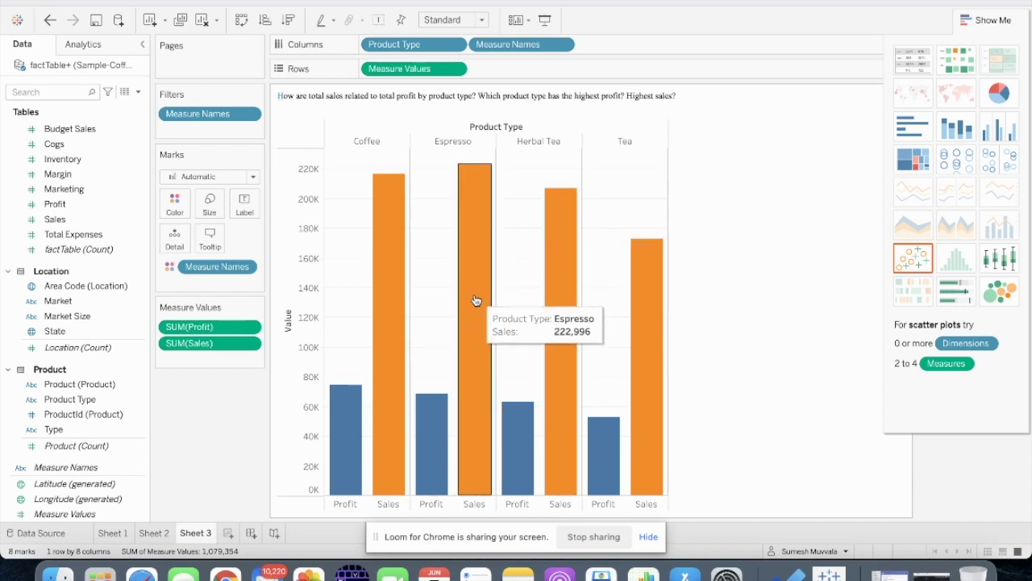
mouse_move(389, 381)
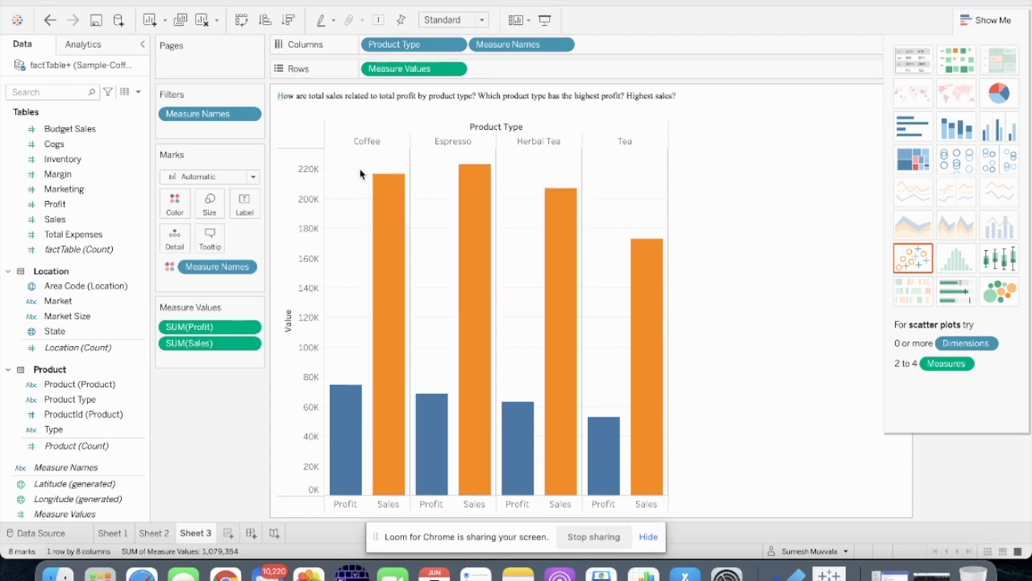
mouse_move(474, 173)
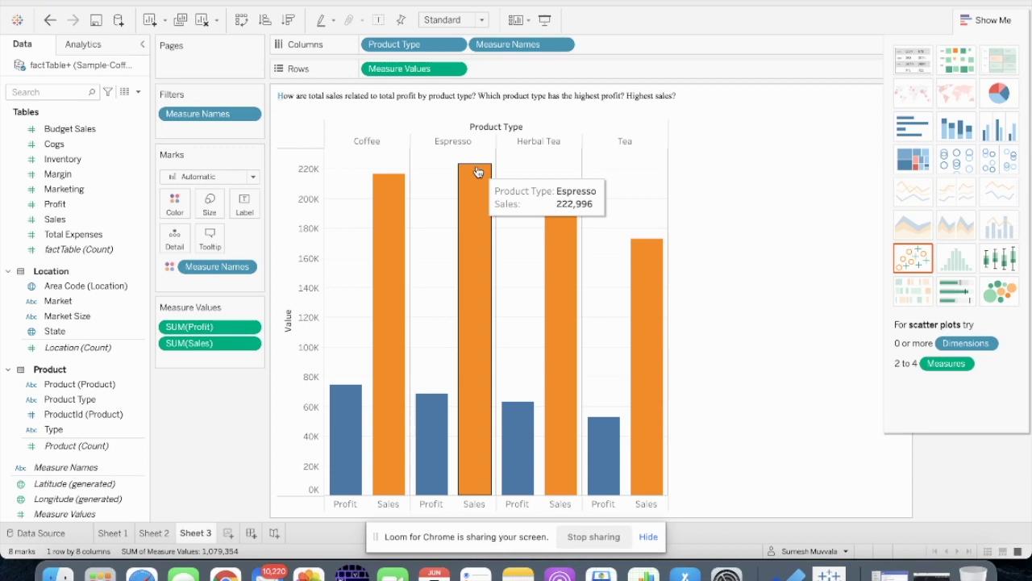
mouse_move(346, 432)
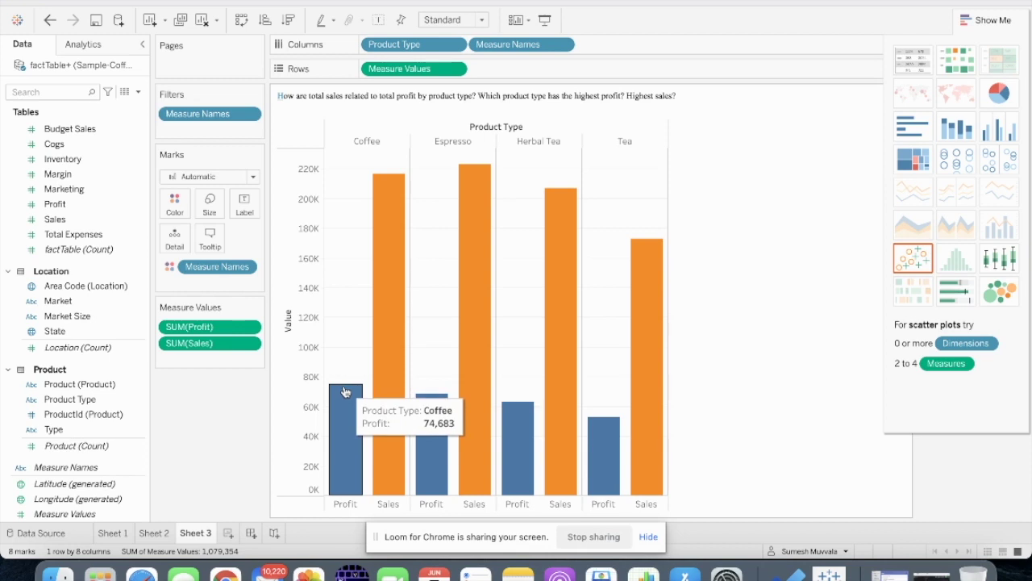
mouse_move(425, 398)
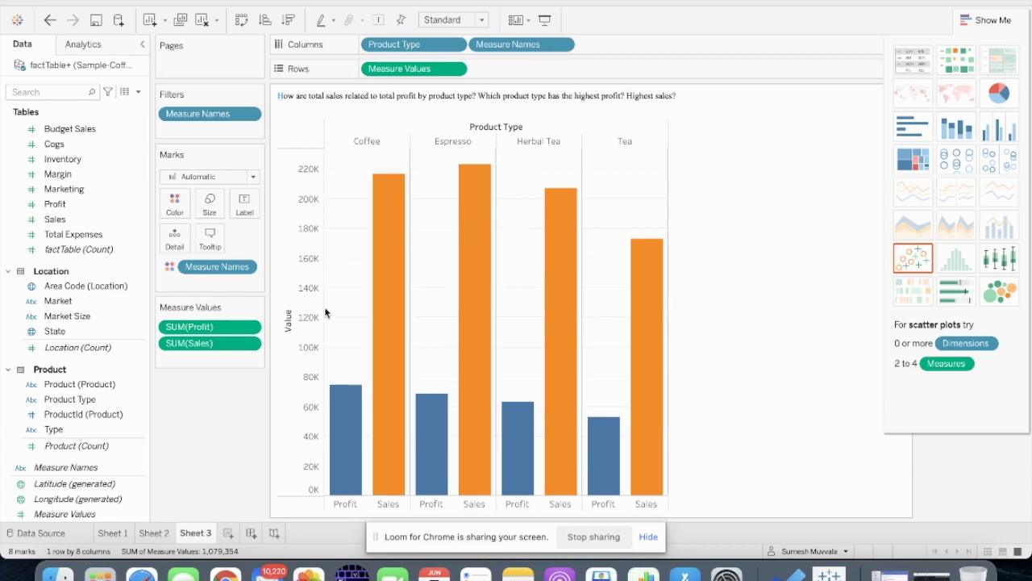
Create a new worksheet, and copy the full text of question 4 from the exercise document in Chrome
left_click(229, 534)
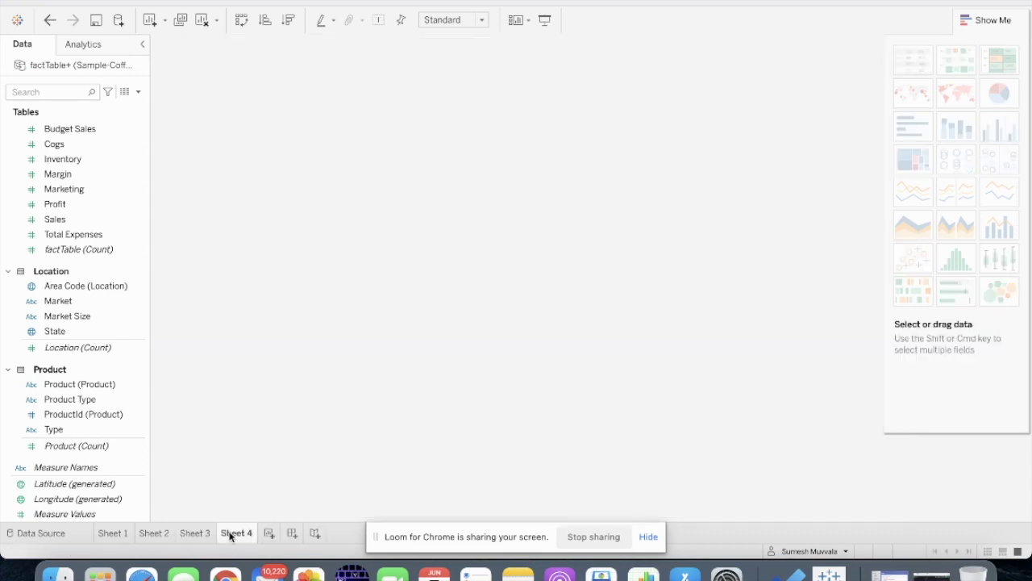
left_click(225, 573)
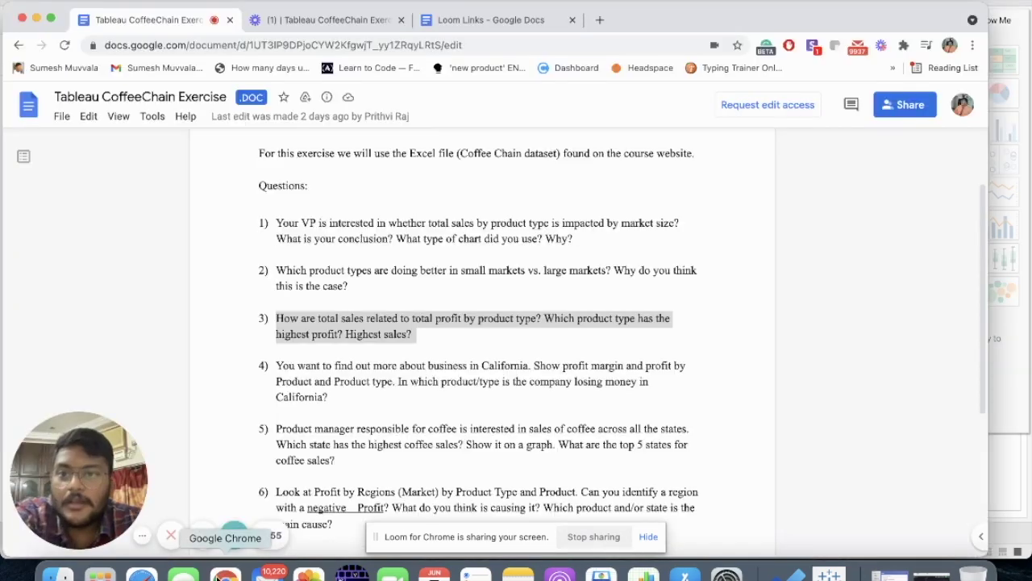
scroll(264, 338, "down", 2)
left_click(264, 337)
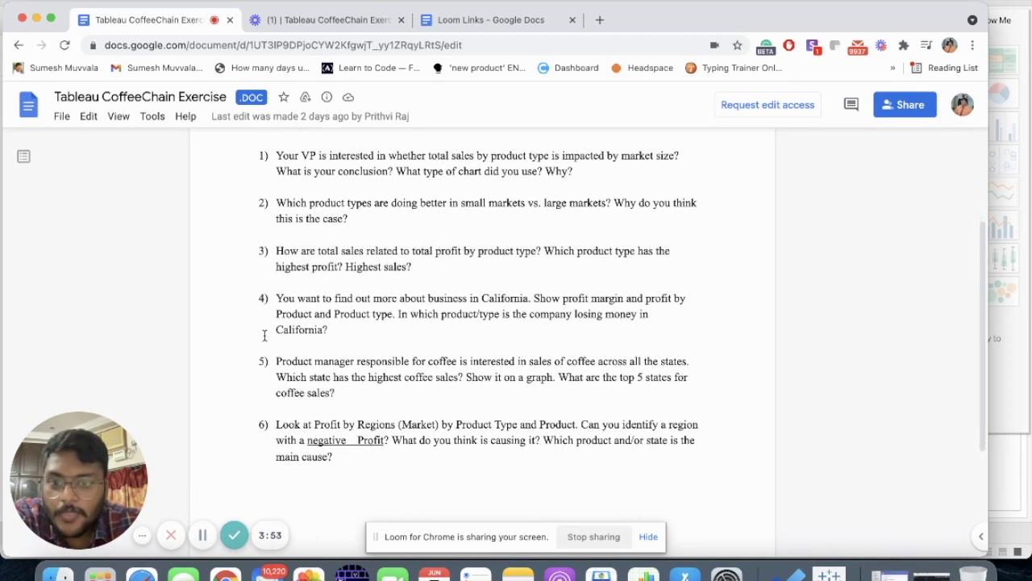
left_click_drag(273, 298, 361, 327)
key("super+c")
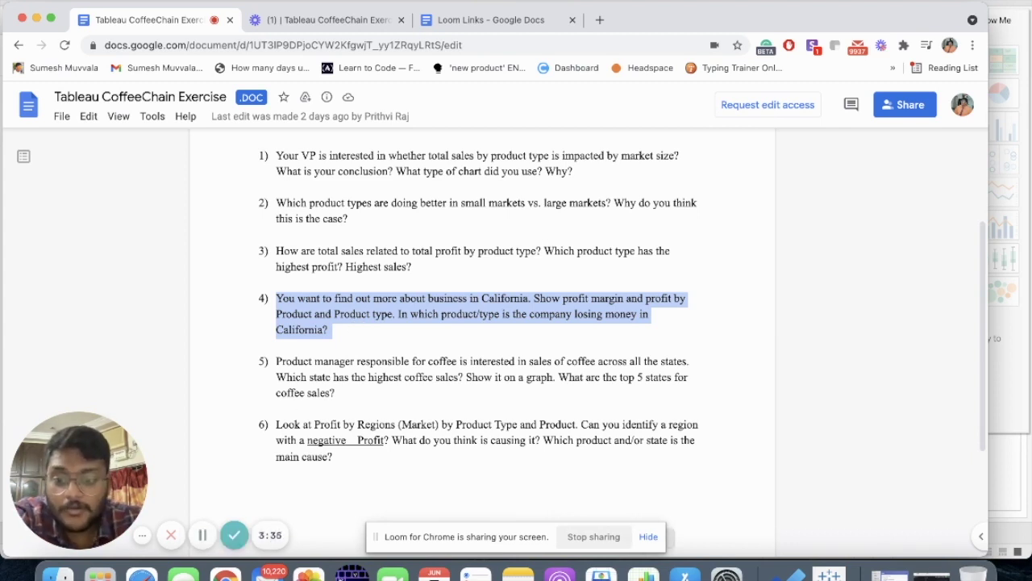
Back in Tableau, replace Sheet 4's title with the copied question about California's profit margin and profit by Product and Product type
left_click(816, 575)
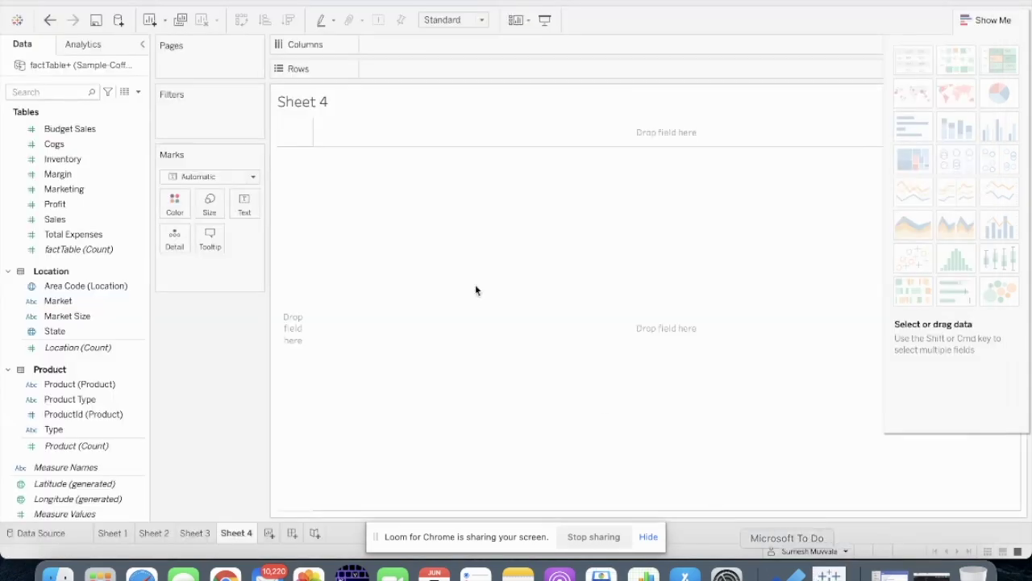
double_click(319, 109)
left_click_drag(425, 212, 314, 212)
key("Right")
key("super+v")
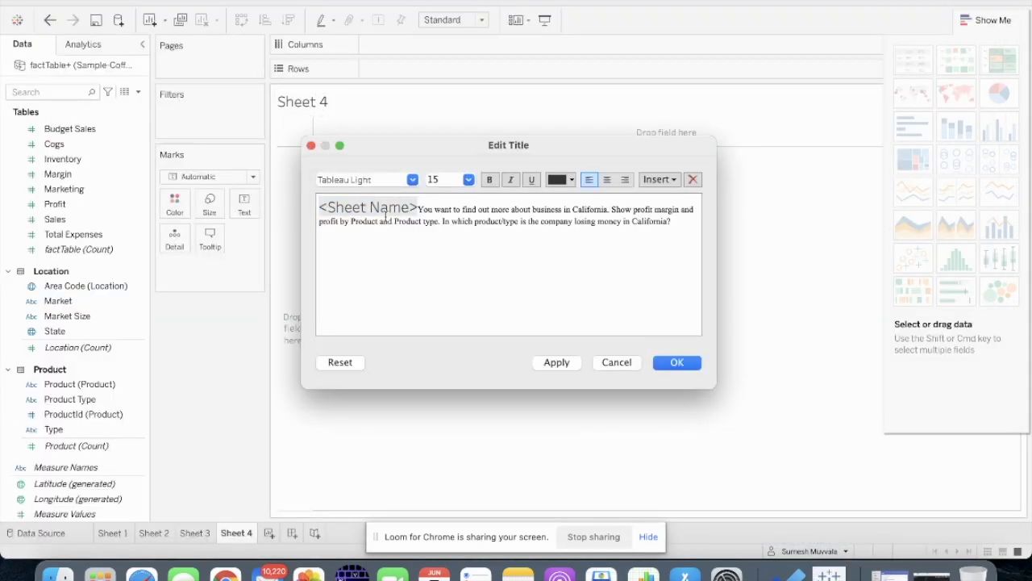
left_click_drag(418, 205, 342, 223)
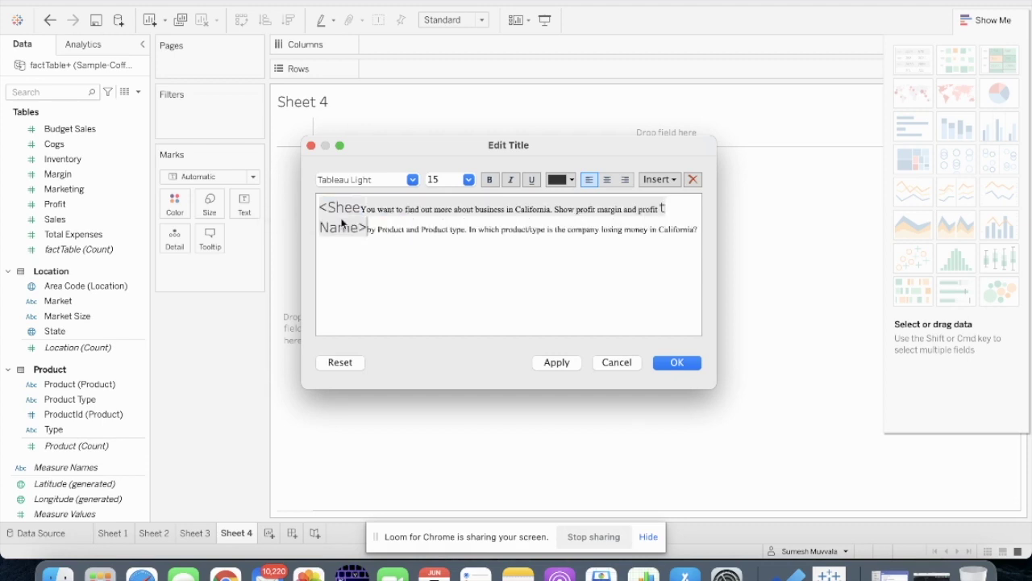
key("BackSpace")
key("BackSpace")
key("BackSpace")
key("BackSpace")
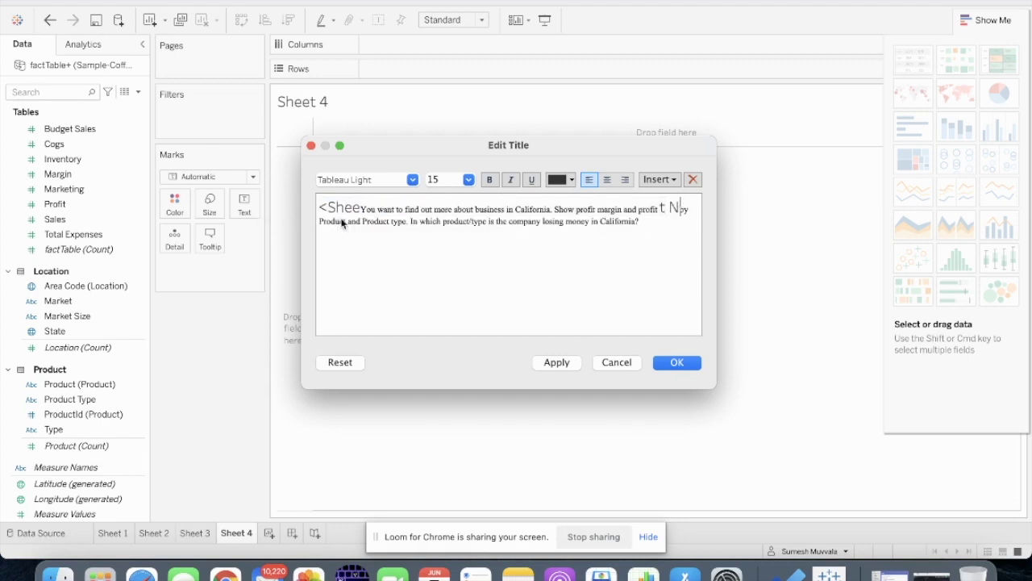
left_click_drag(355, 204, 310, 207)
key("BackSpace")
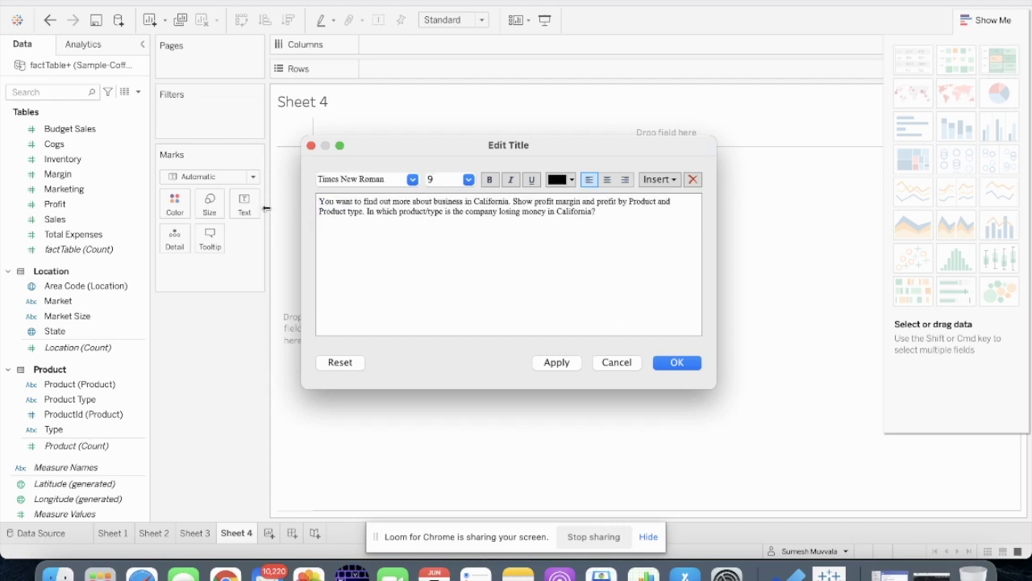
left_click(676, 362)
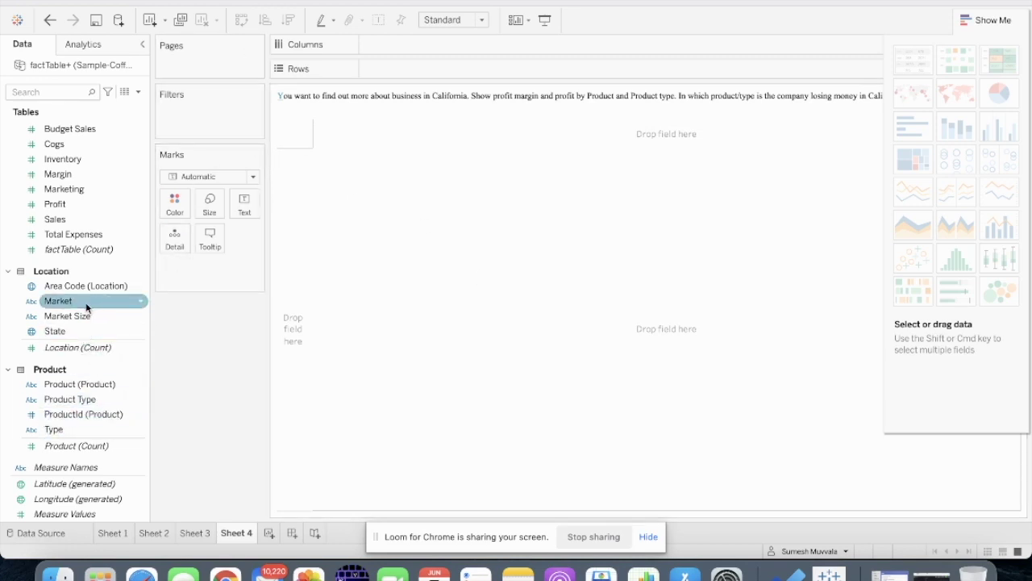
Add State to the columns of Sheet 4 and keep only California
left_click_drag(81, 329, 410, 43)
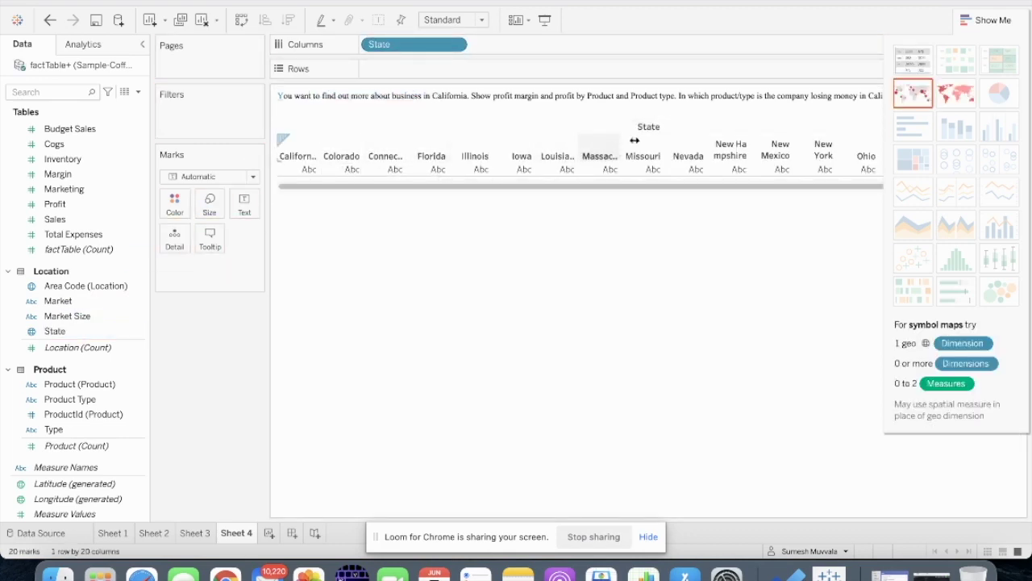
left_click(303, 158)
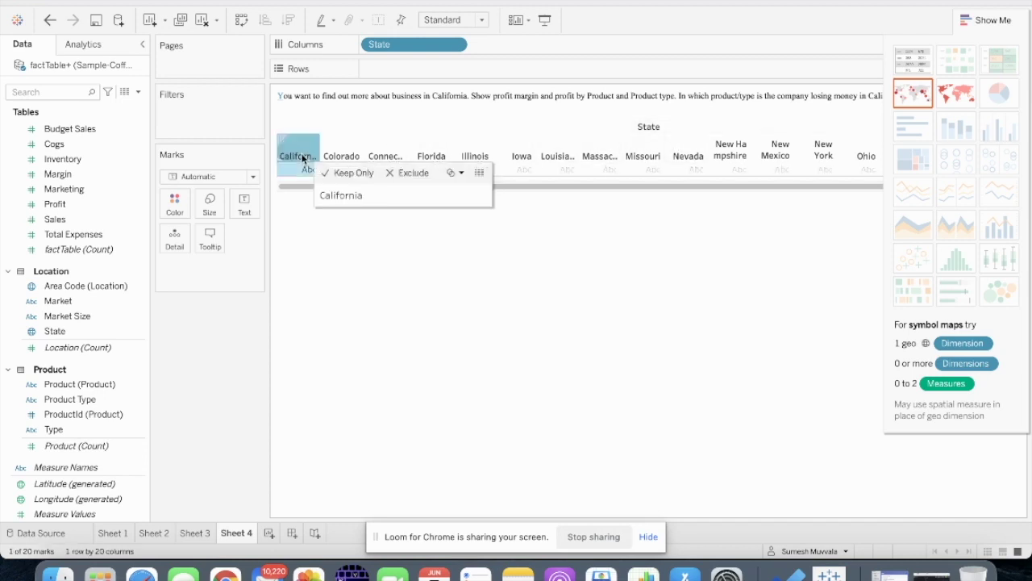
left_click(354, 174)
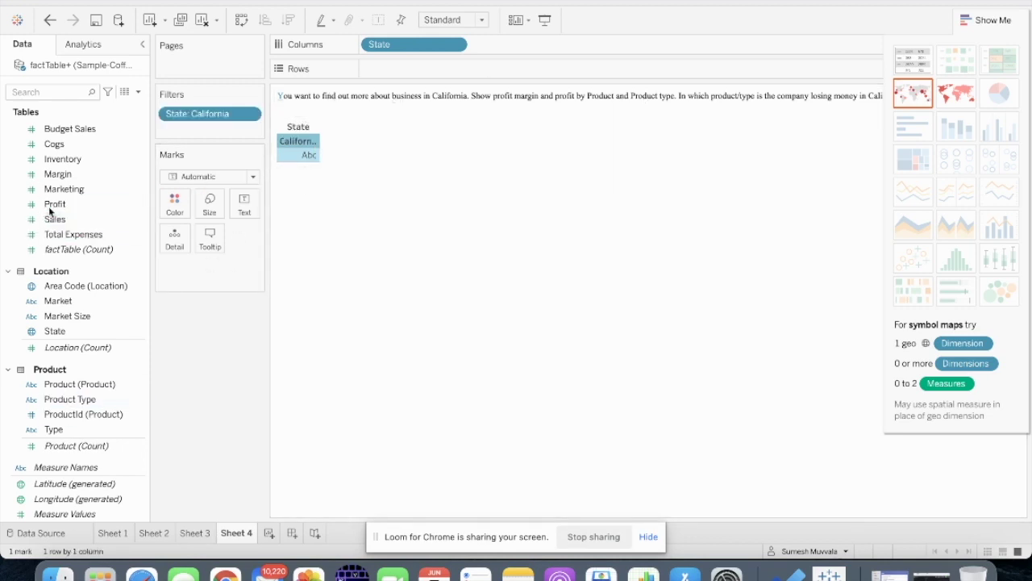
Chart Margin in the rows, with Product Type as mark detail and Product (Product) in the columns after State
left_click_drag(76, 173, 402, 72)
mouse_move(357, 325)
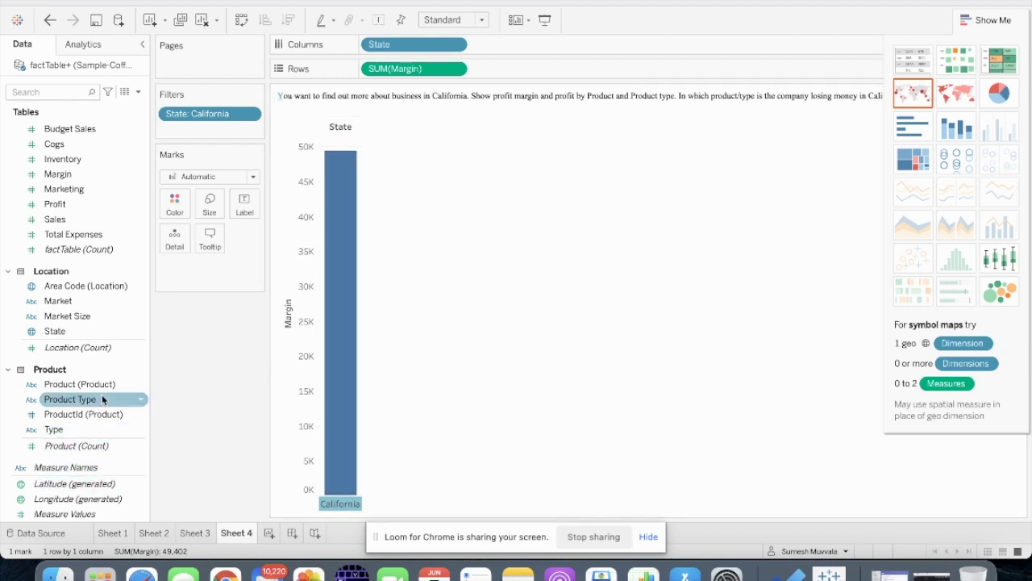
left_click_drag(100, 400, 555, 66)
left_click_drag(387, 163, 179, 238)
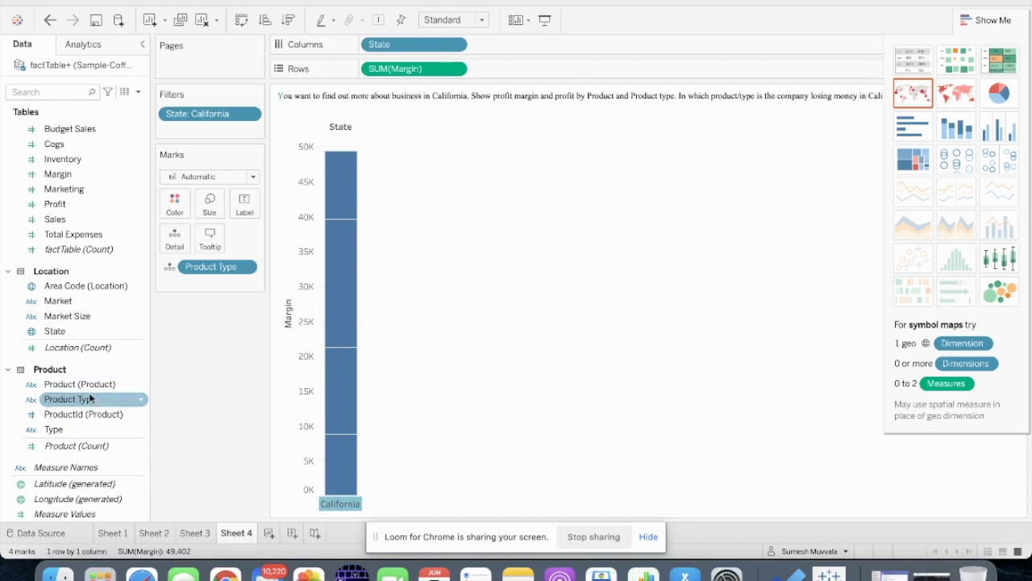
left_click_drag(89, 385, 514, 48)
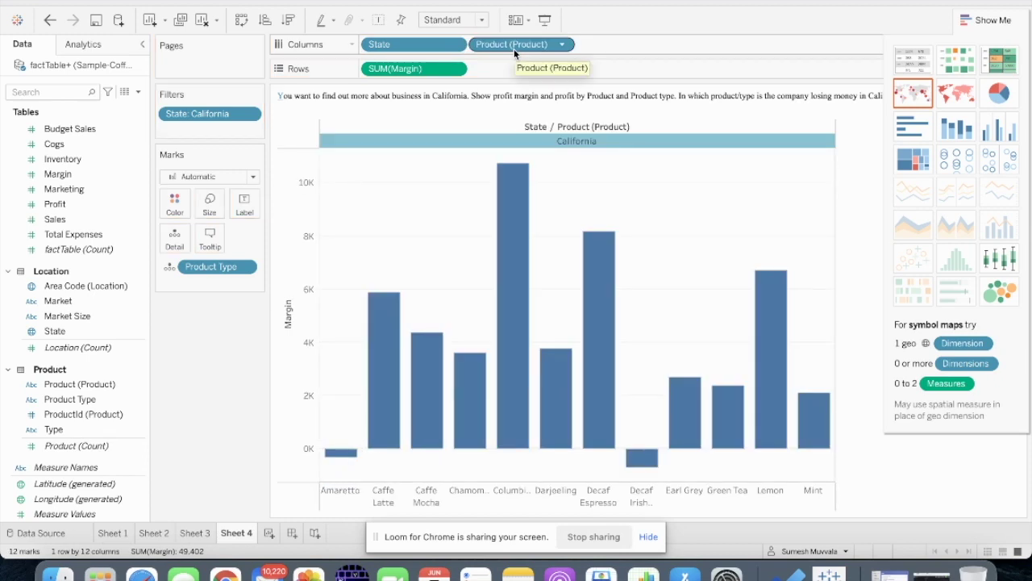
Move Product Type to the columns after Product (Product), and show Margin as text instead of bars
left_click_drag(228, 273, 637, 47)
left_click_drag(395, 68, 169, 237)
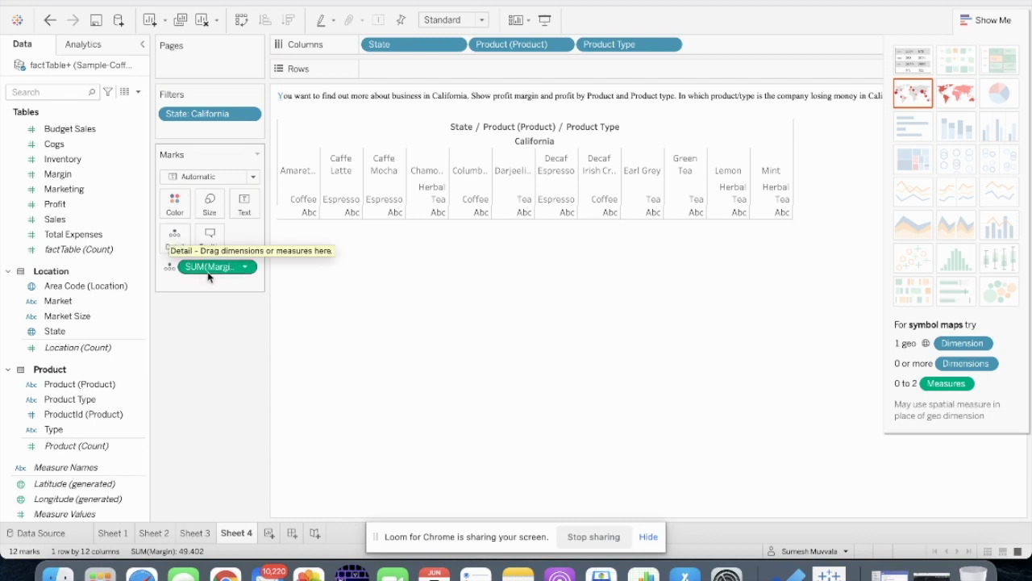
left_click_drag(232, 271, 243, 202)
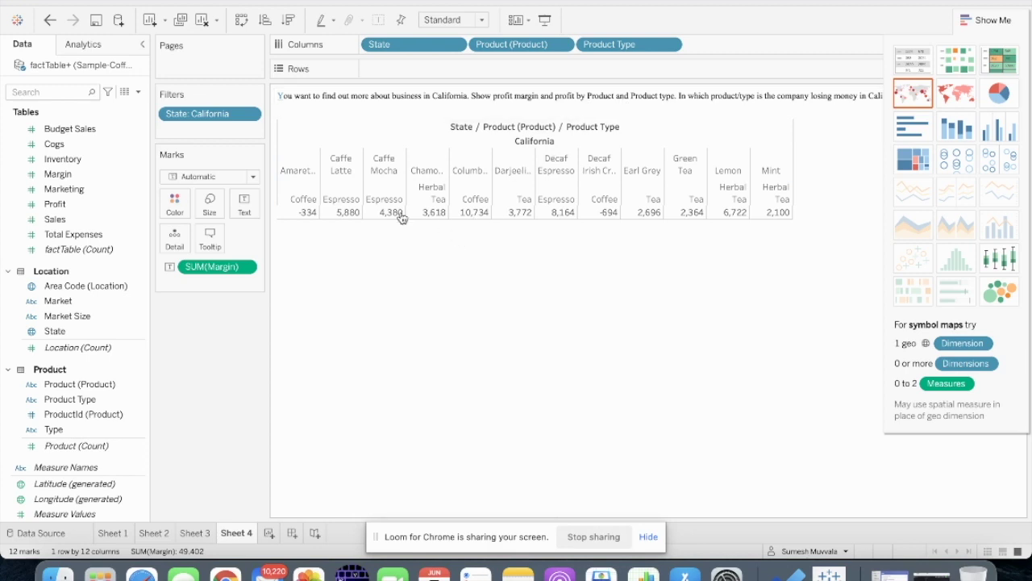
Add Profit to the text values, and convert the view to a text table and finally to a bullet graph
mouse_move(311, 221)
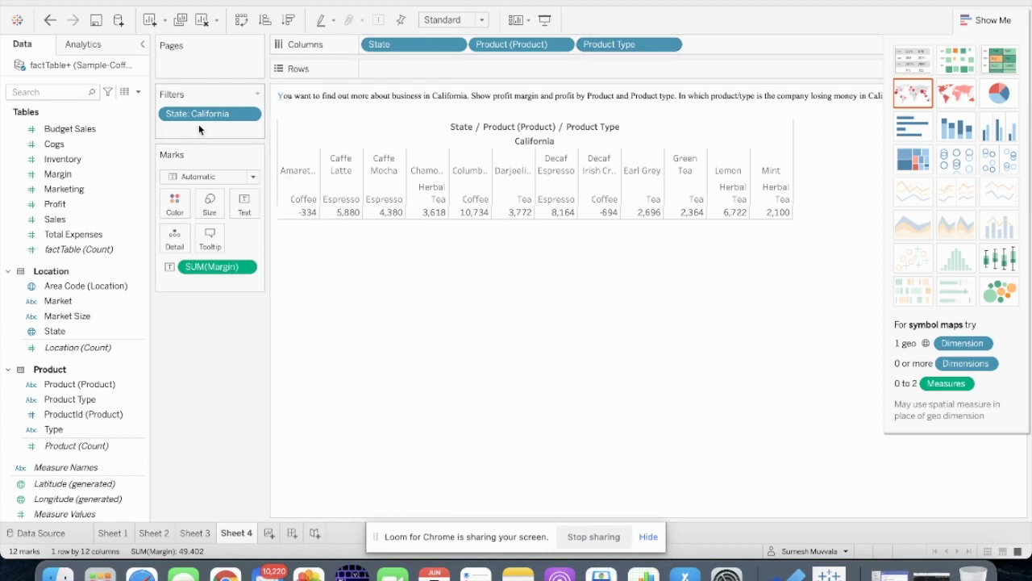
left_click(71, 219)
left_click_drag(70, 204, 234, 210)
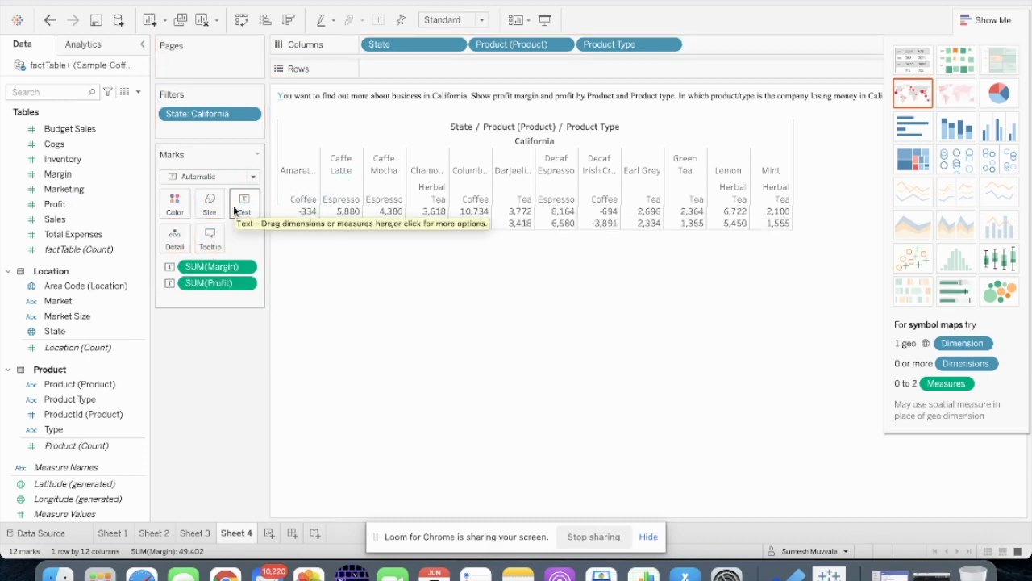
left_click(915, 66)
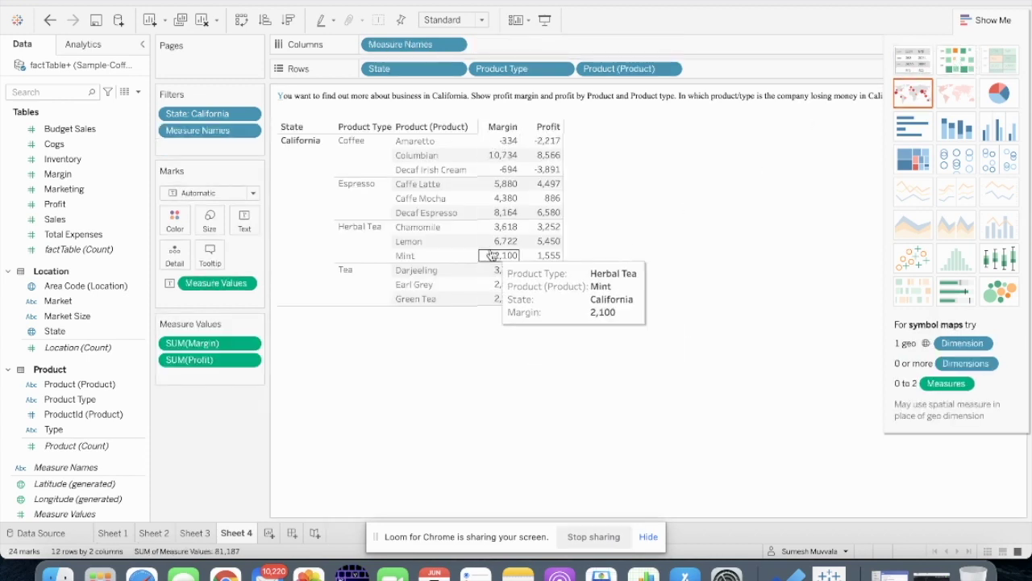
left_click(966, 288)
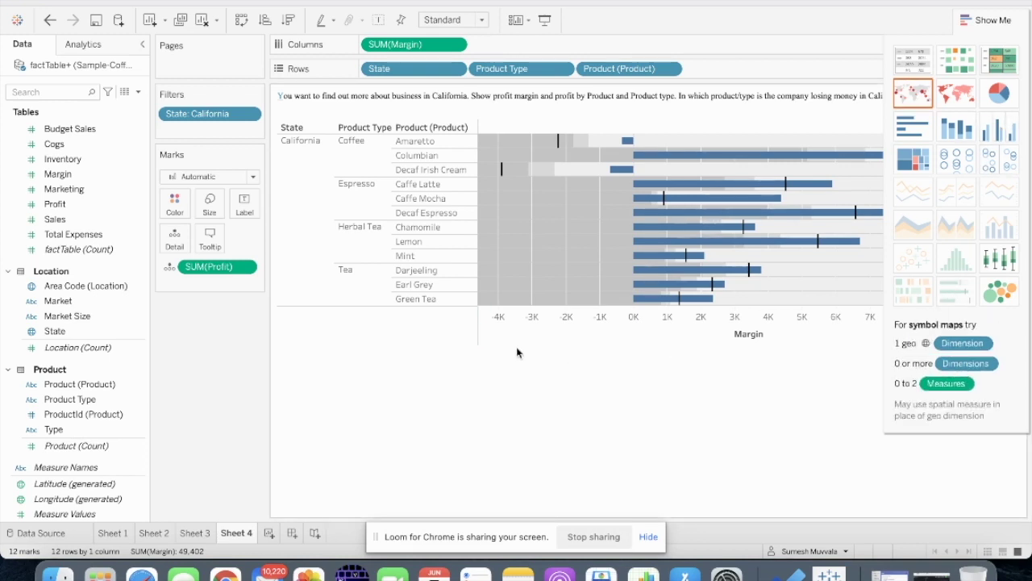
Examine the margin and profit of each product and product type in the bullet graph to identify where California is losing money
left_click(303, 142)
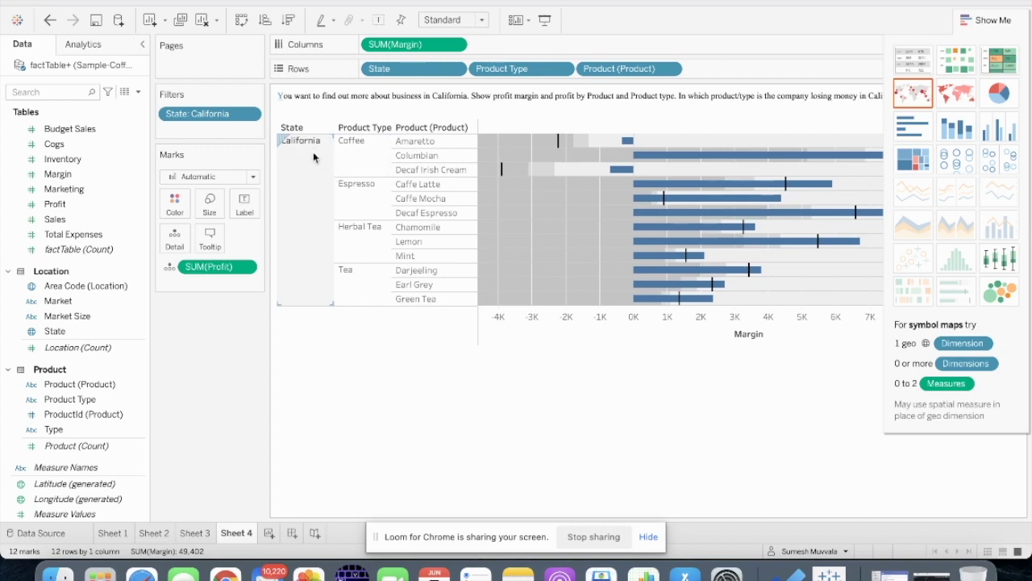
left_click(362, 166)
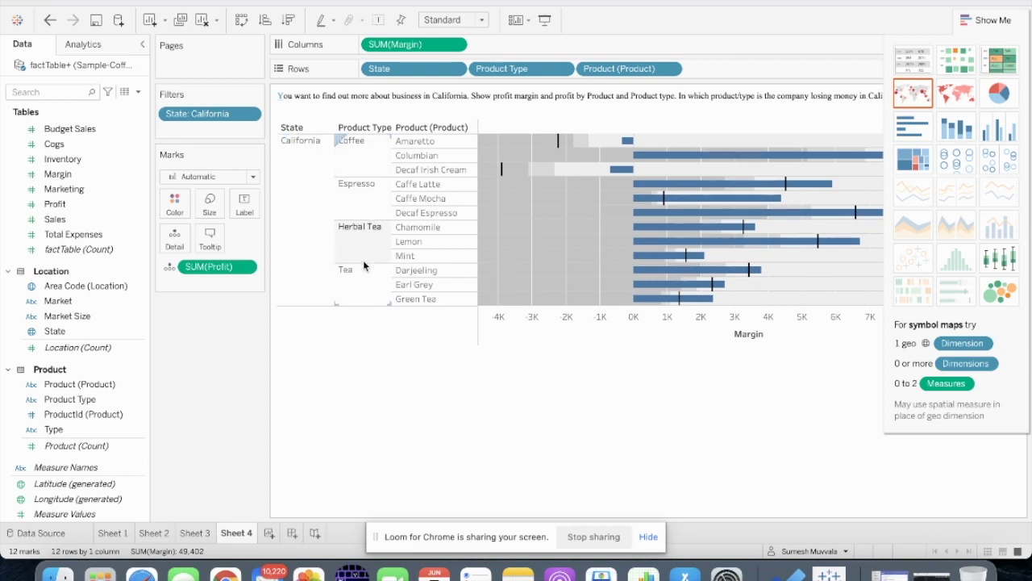
left_click(425, 153)
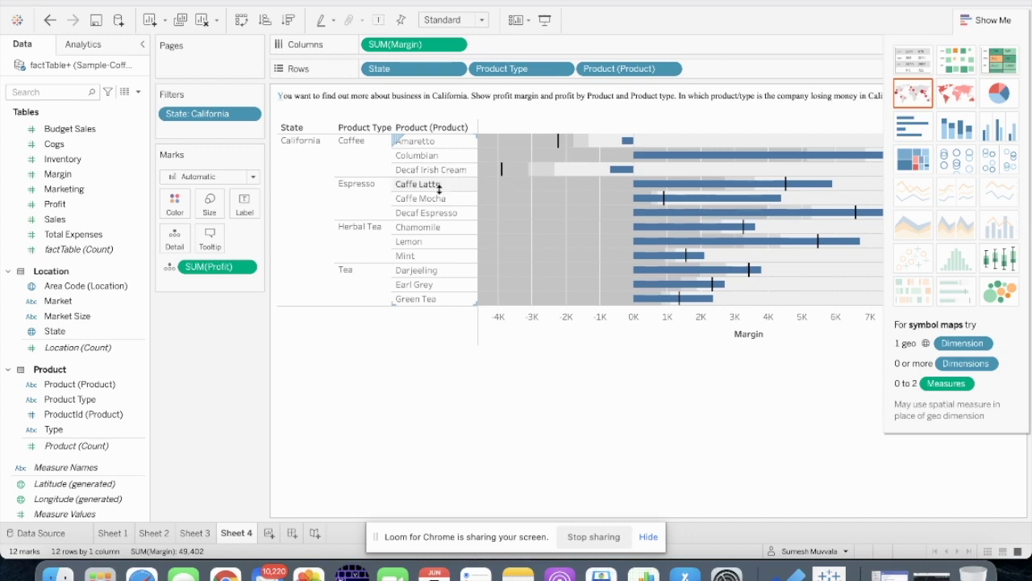
mouse_move(692, 249)
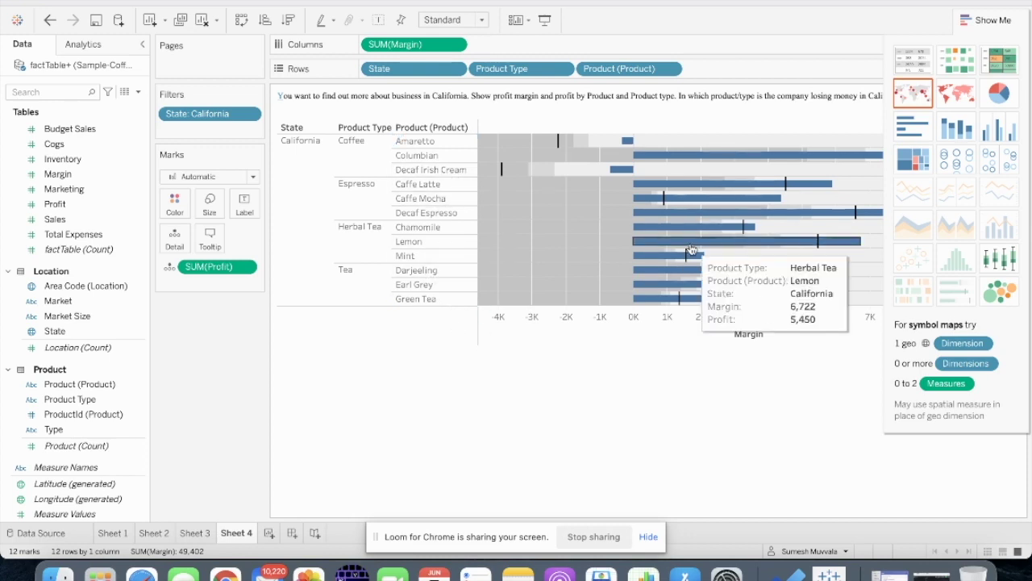
left_click(991, 20)
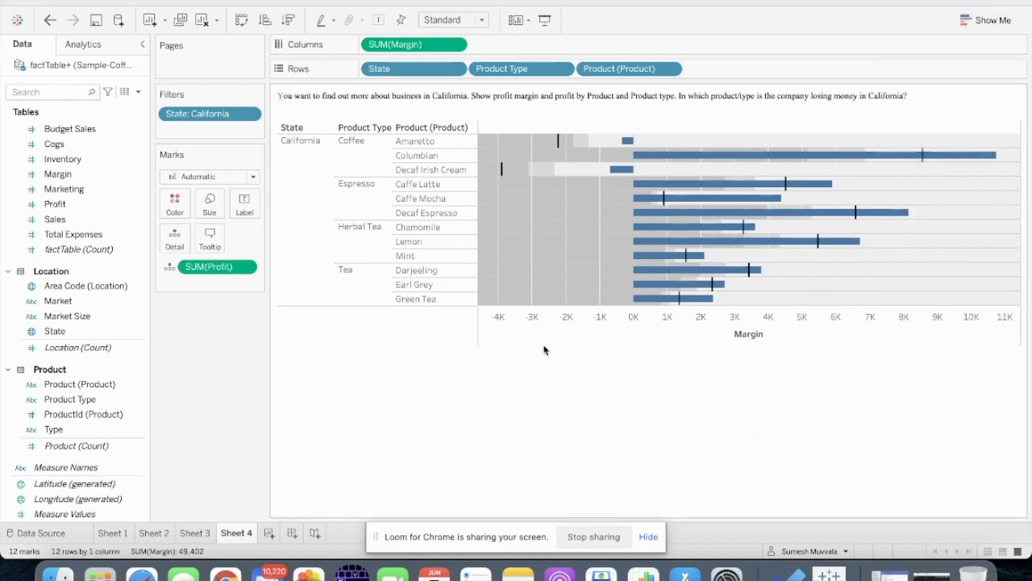
mouse_move(618, 171)
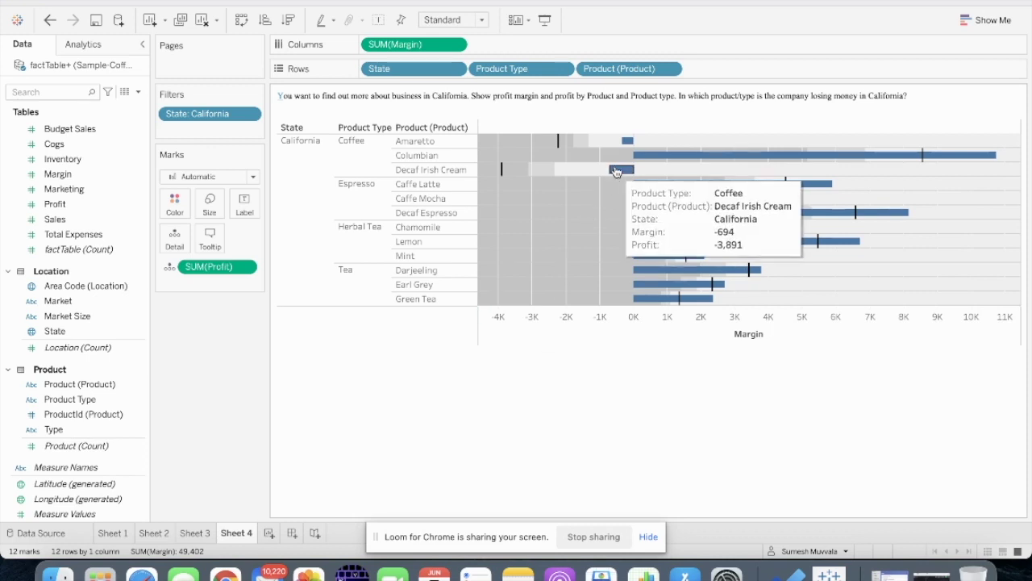
mouse_move(697, 159)
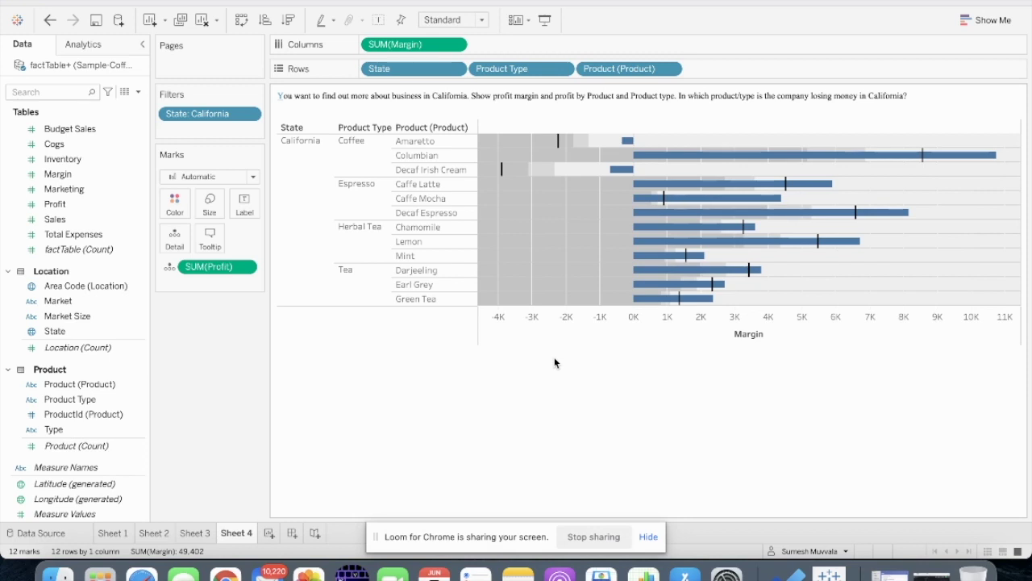
mouse_move(637, 297)
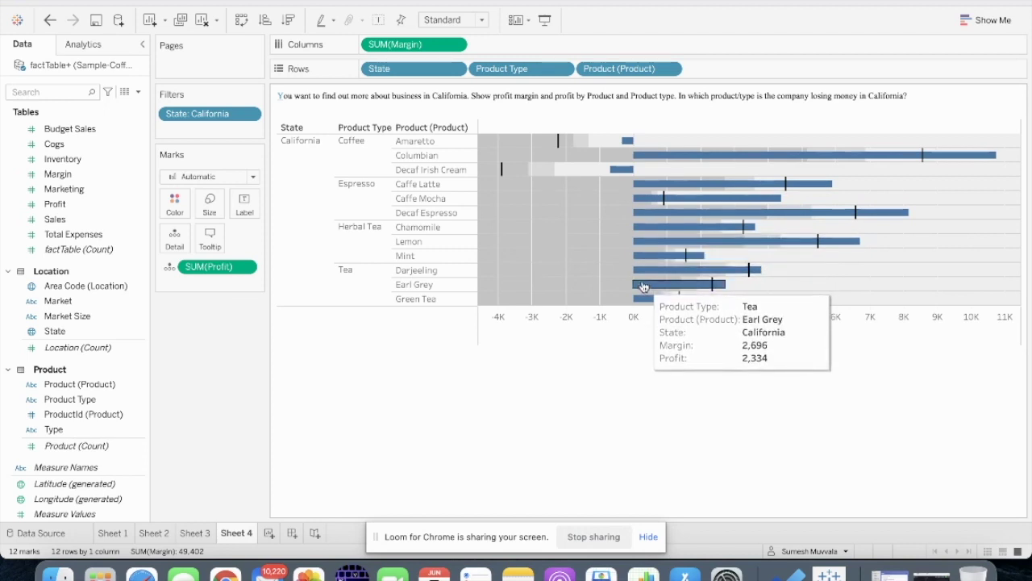
mouse_move(640, 267)
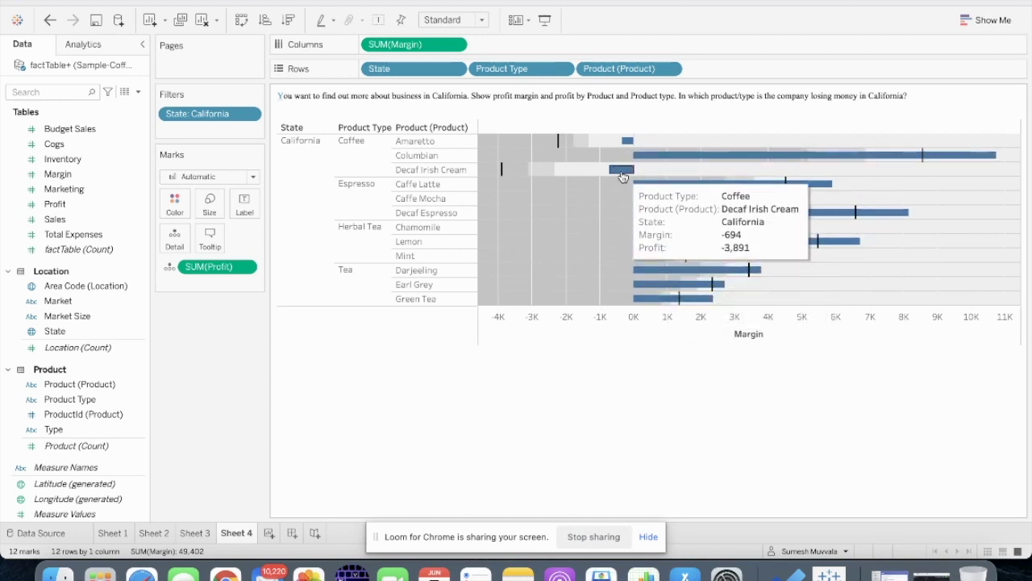
mouse_move(627, 141)
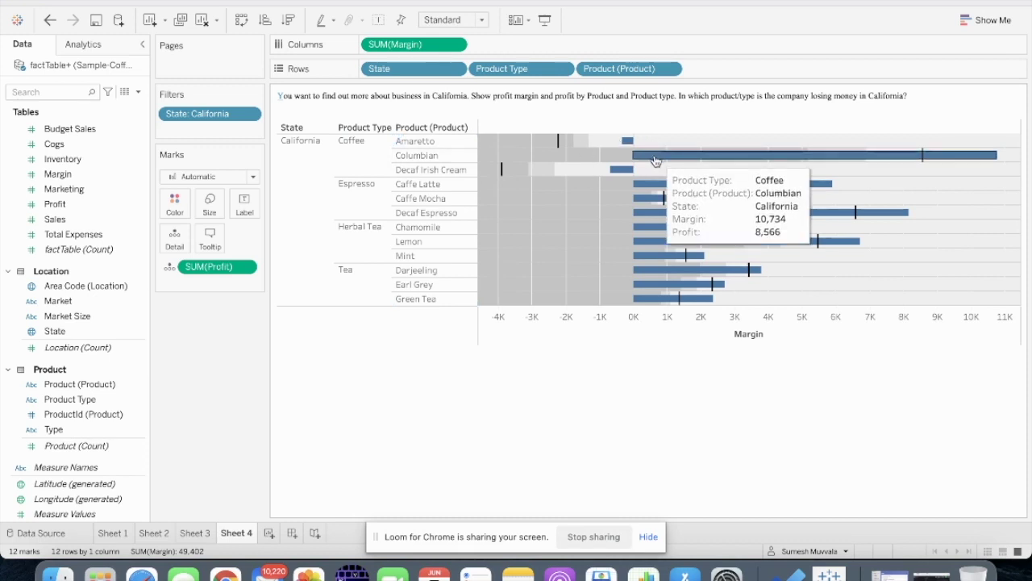
mouse_move(809, 161)
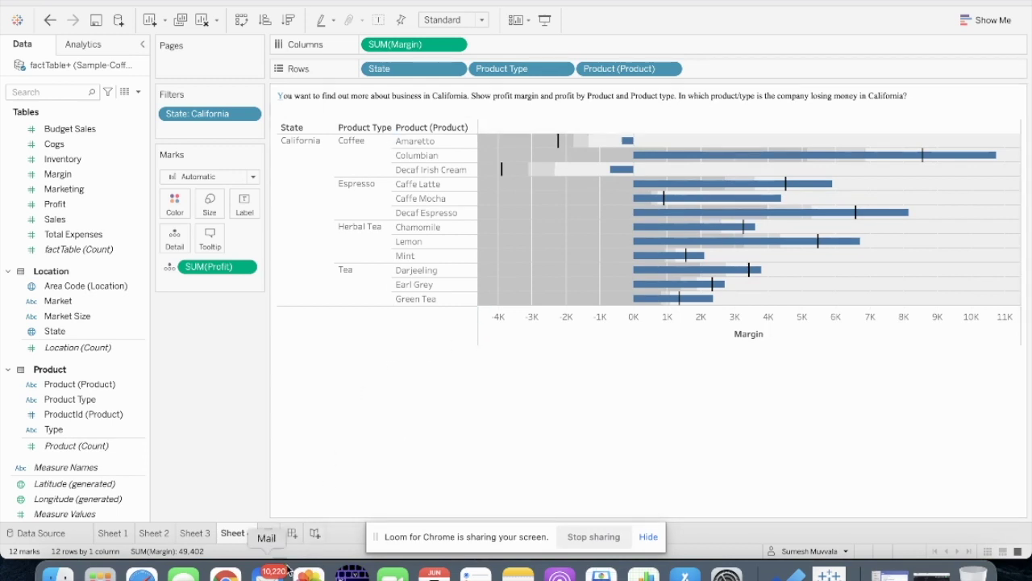
Create a new worksheet, and copy the full text of question 5 from the exercise document in Chrome
left_click(269, 533)
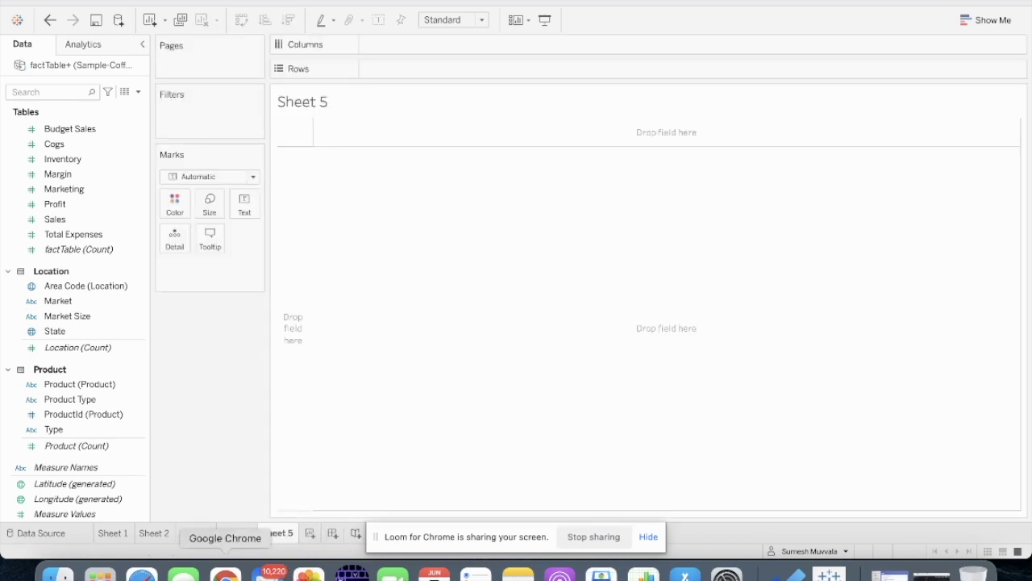
left_click(226, 574)
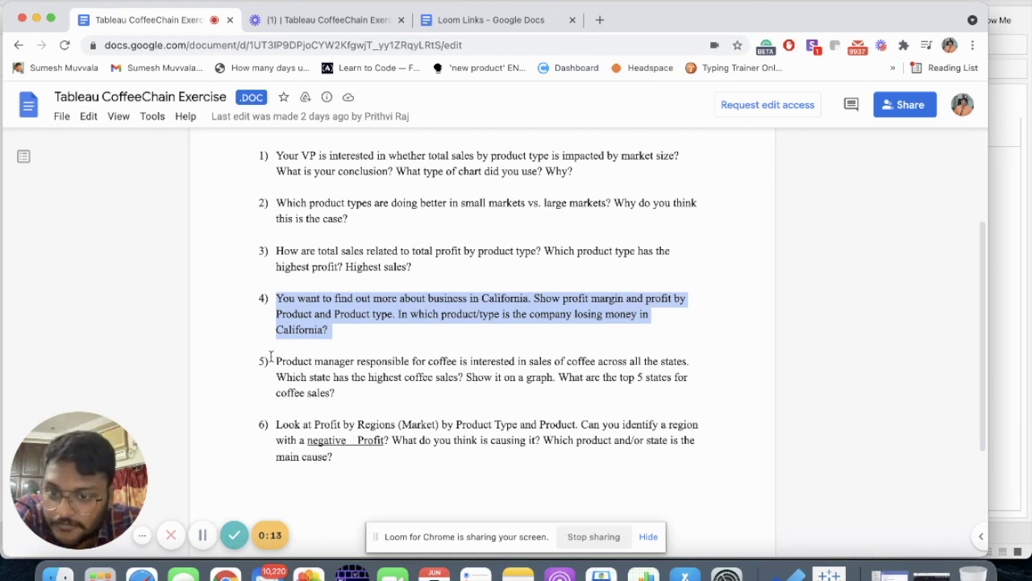
left_click_drag(275, 361, 370, 395)
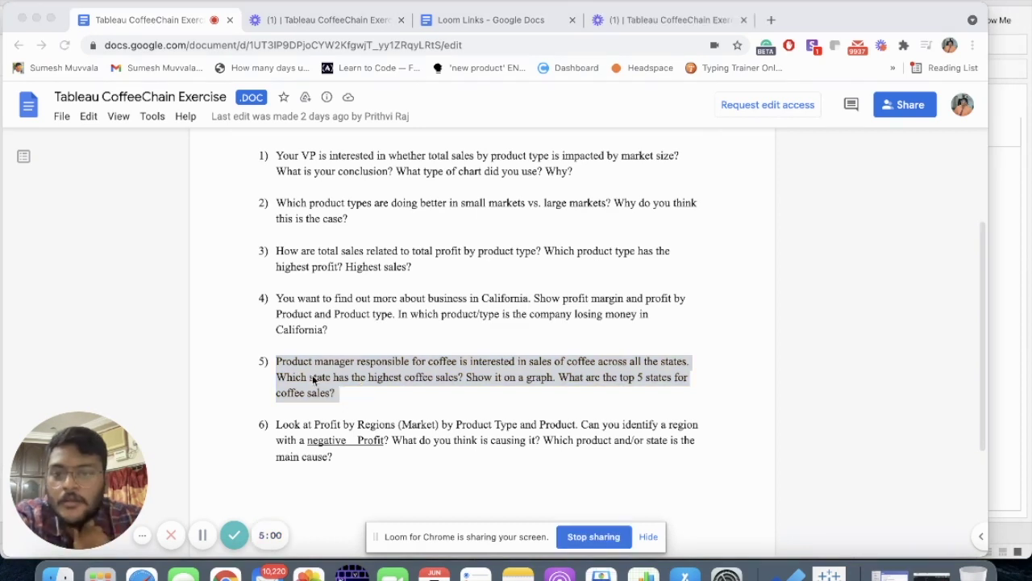
left_click(333, 375)
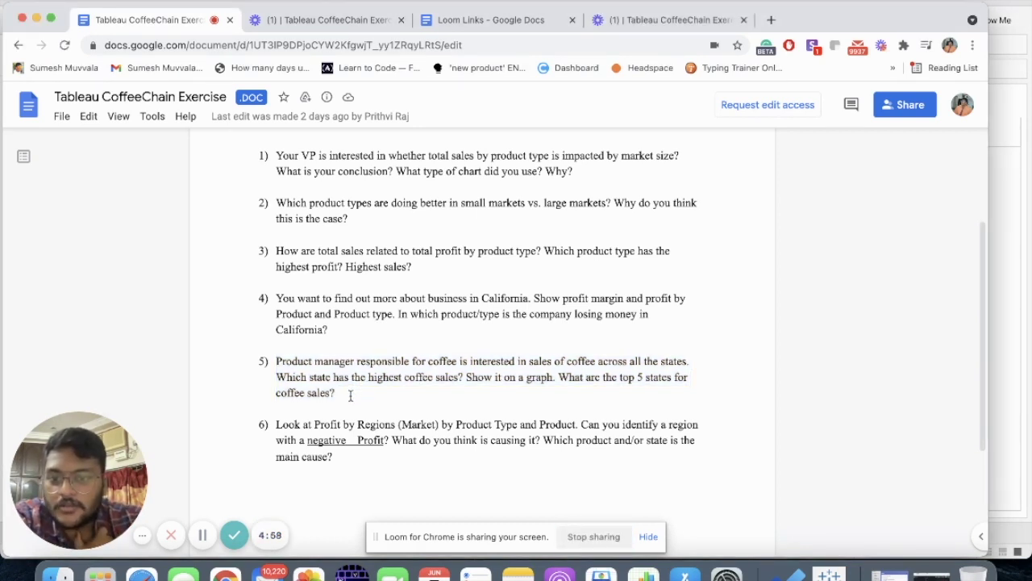
left_click_drag(351, 395, 278, 363)
key("super+c")
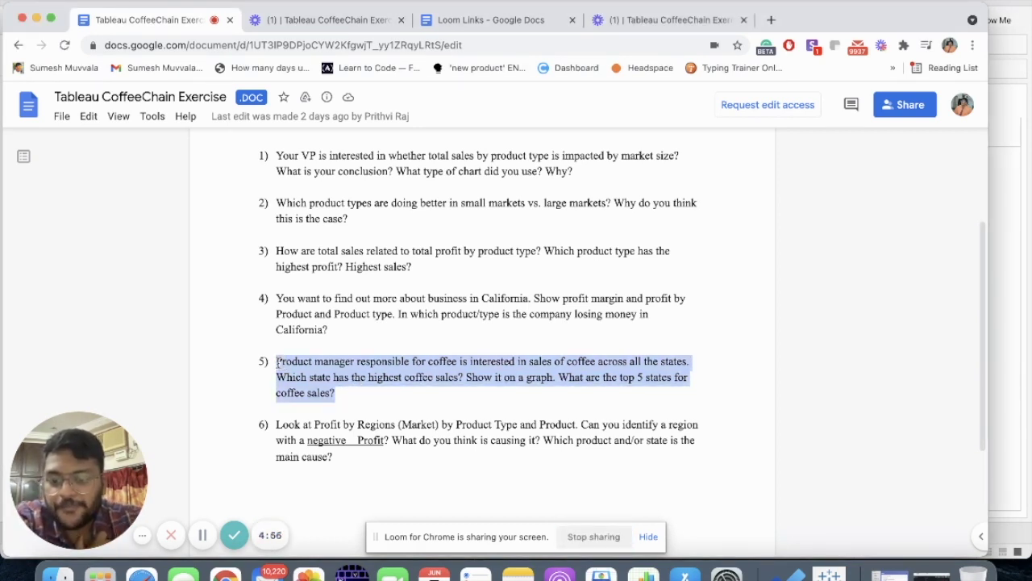
Back in Tableau, replace Sheet 5's title with the copied question about coffee sales across all the states
left_click(829, 575)
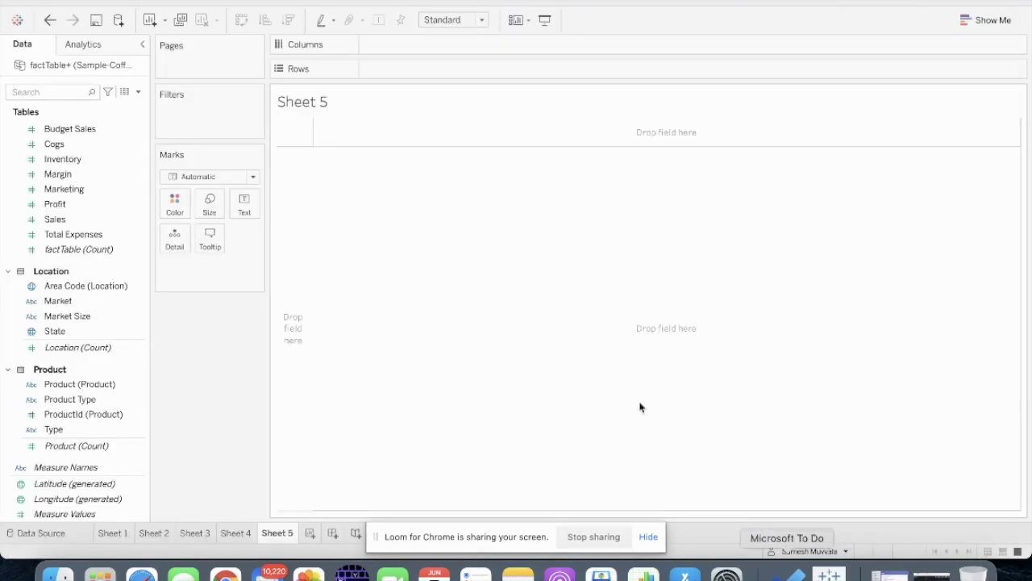
double_click(311, 101)
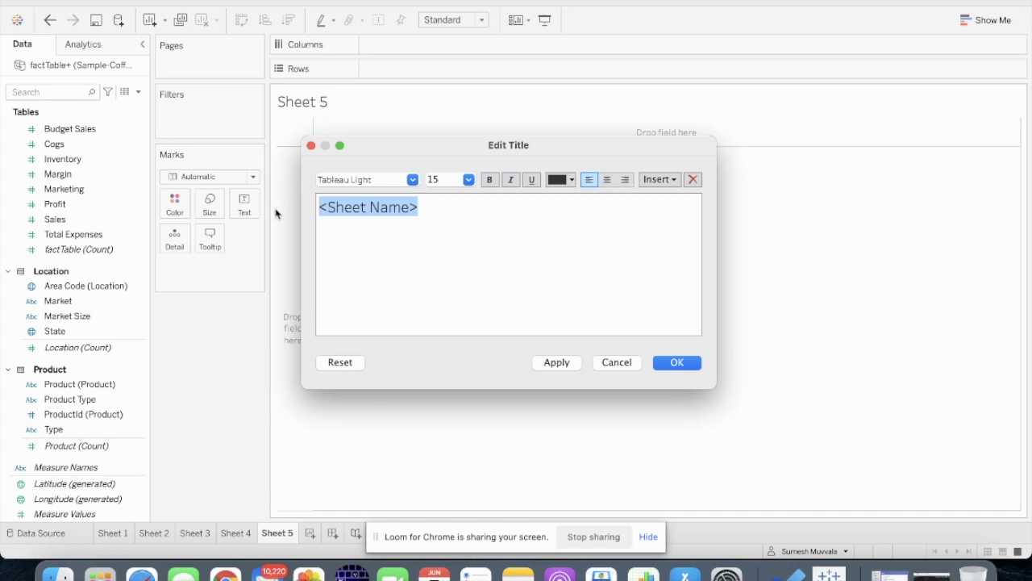
key("super+v")
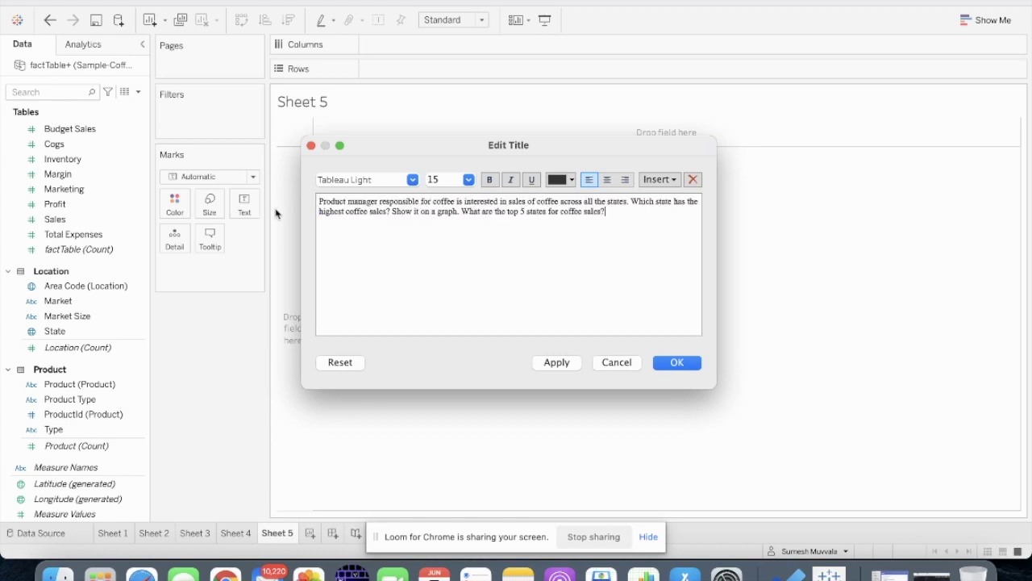
left_click(692, 363)
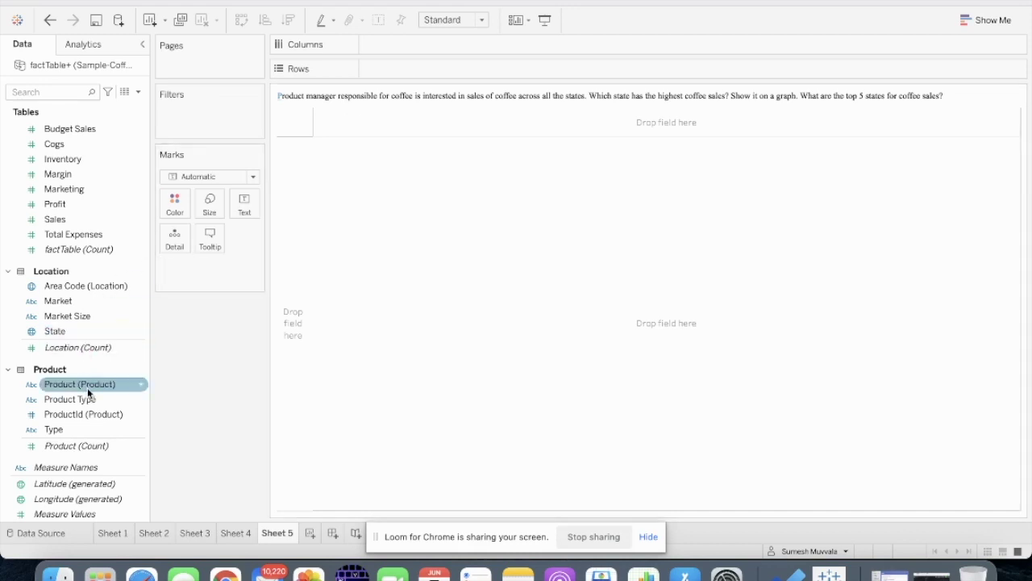
left_click_drag(98, 393, 452, 42)
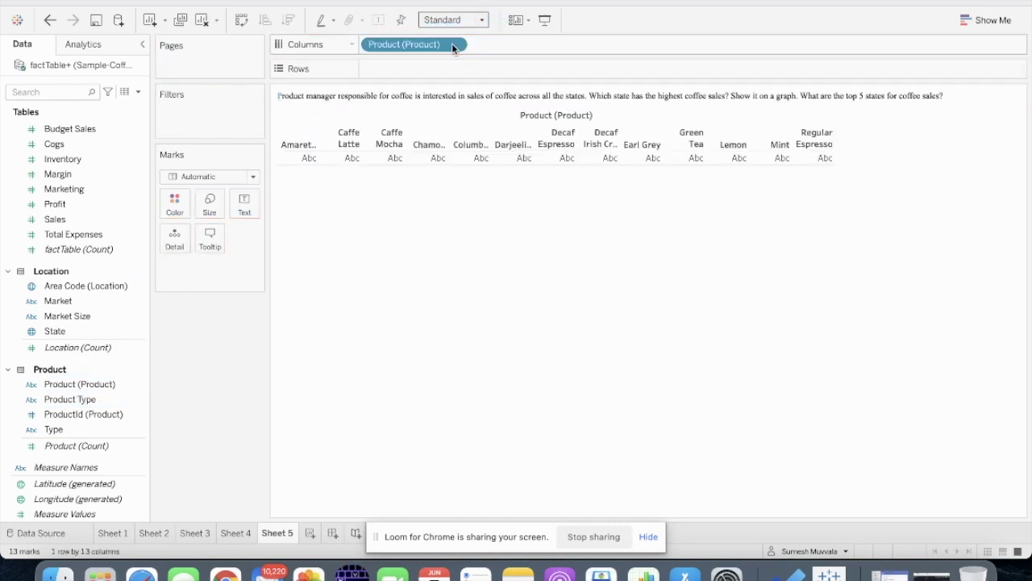
left_click(453, 45)
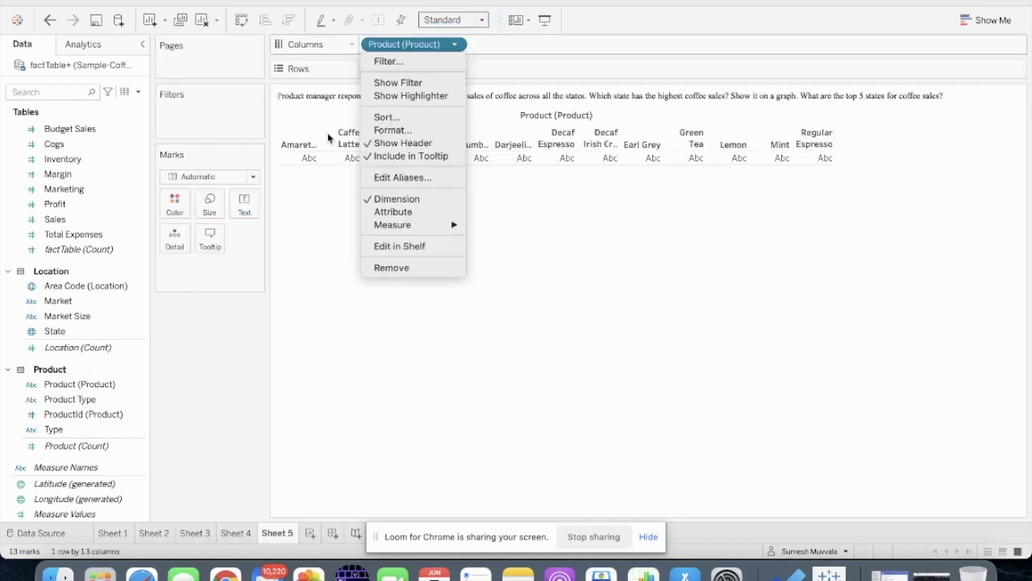
left_click(35, 417)
left_click_drag(406, 47, 97, 319)
Replace Product (Product) with Product Type on the columns and keep only the Coffee product type
left_click_drag(71, 399, 462, 44)
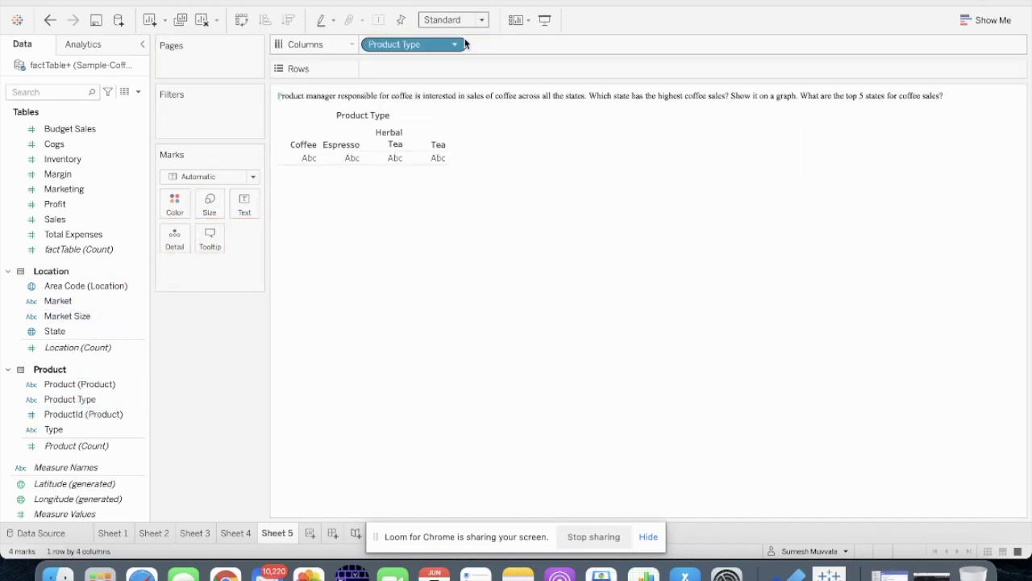
left_click(314, 148)
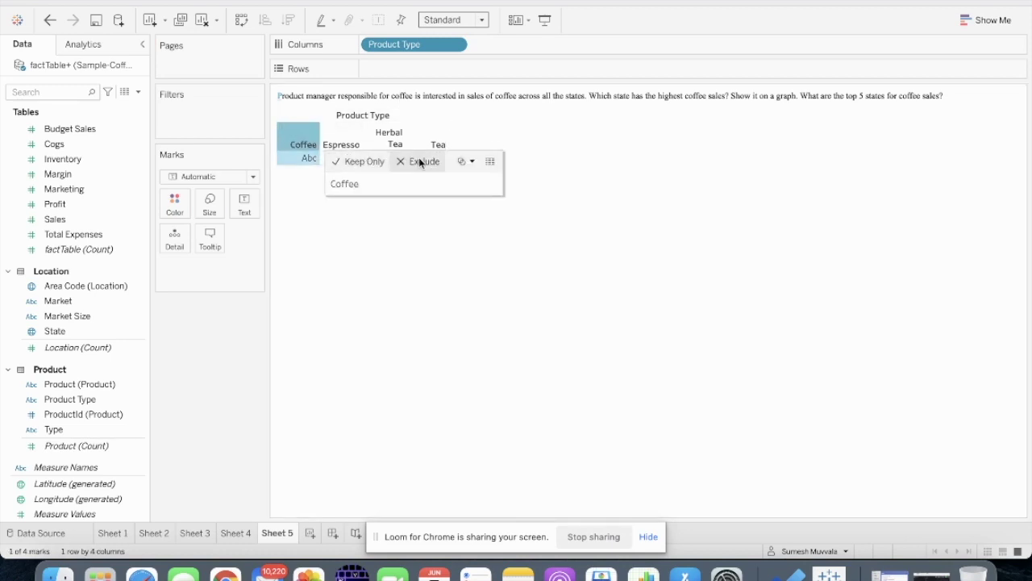
left_click(366, 164)
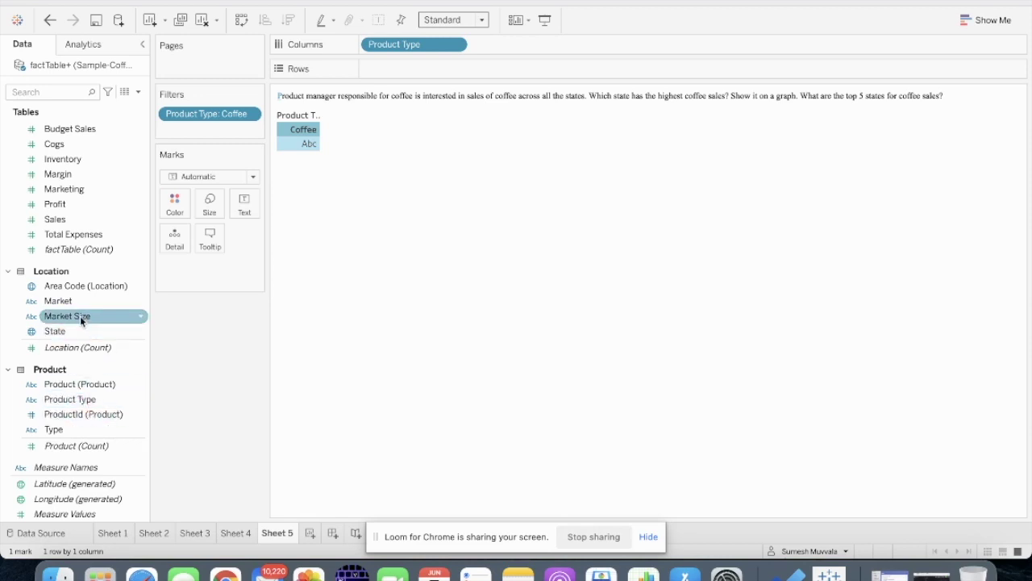
Chart the coffee sales as bars with State on the rows and Sales on the columns, and sort the states in descending order of sales
left_click_drag(75, 332, 525, 76)
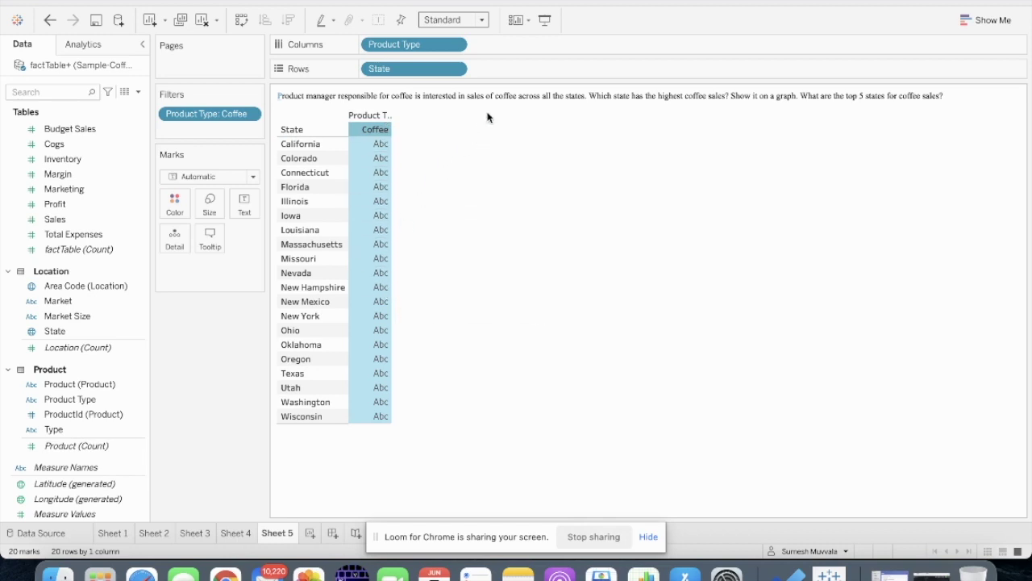
left_click_drag(69, 220, 546, 47)
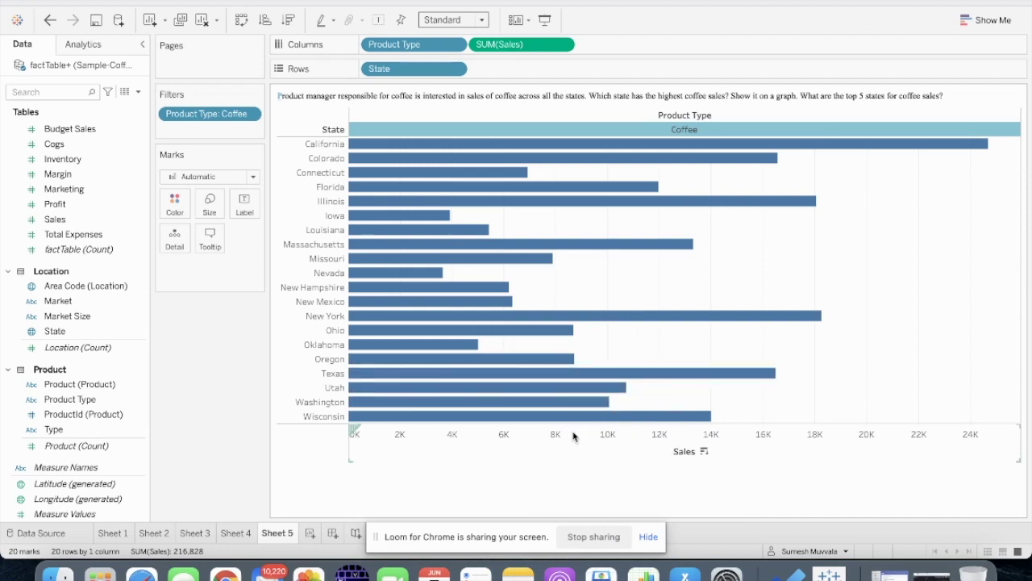
mouse_move(536, 202)
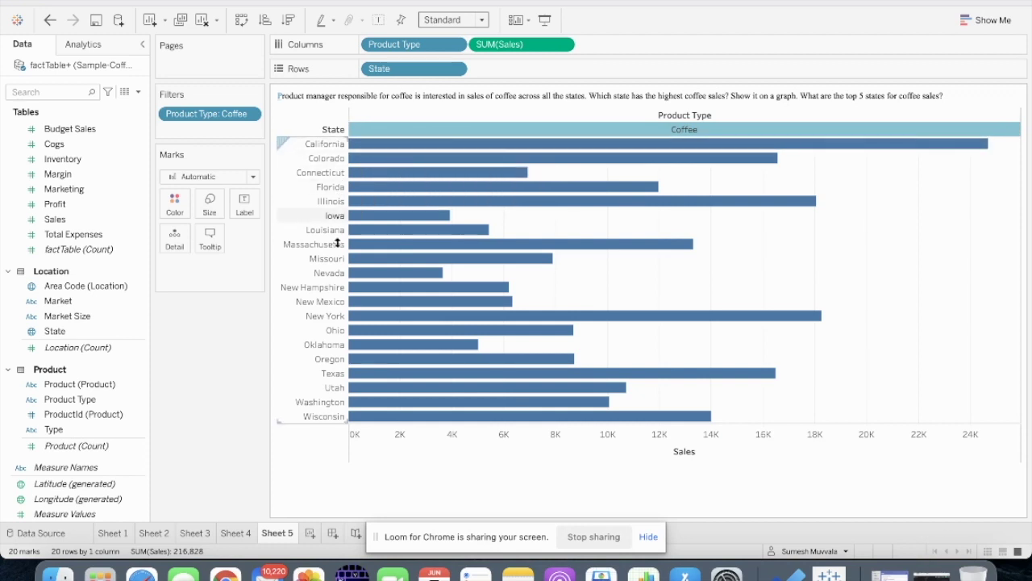
mouse_move(436, 191)
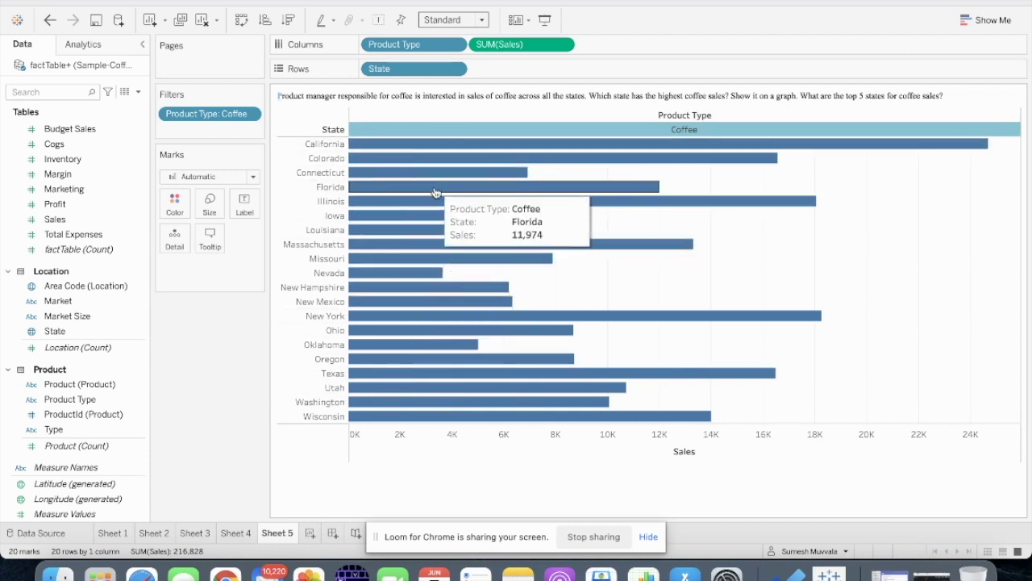
mouse_move(549, 386)
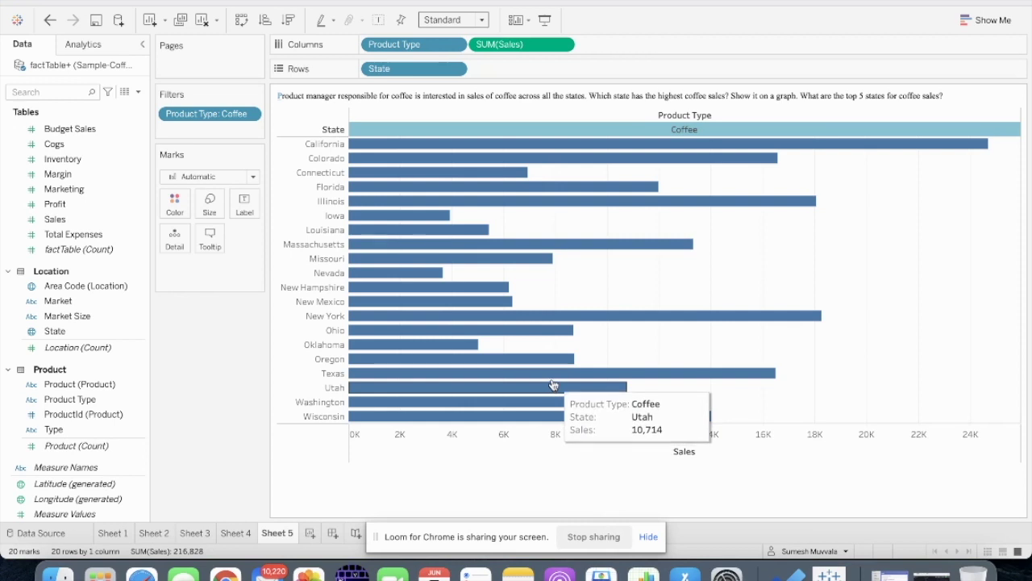
mouse_move(511, 256)
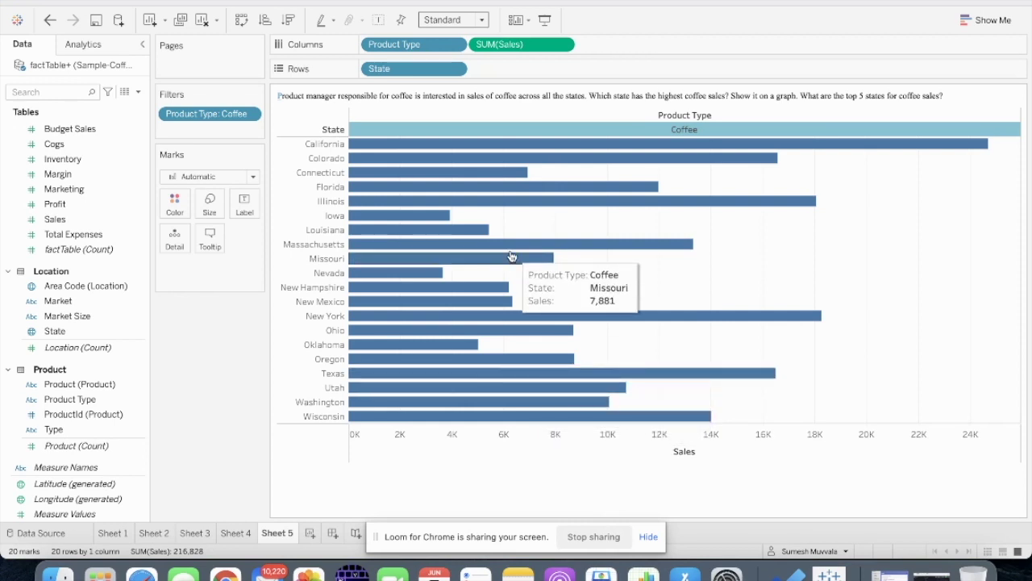
mouse_move(495, 201)
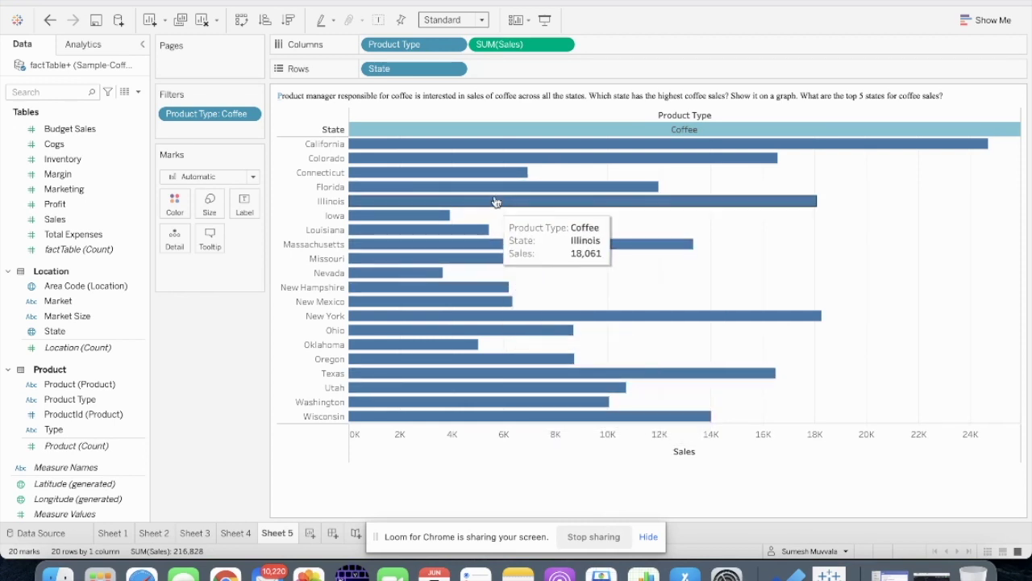
mouse_move(811, 154)
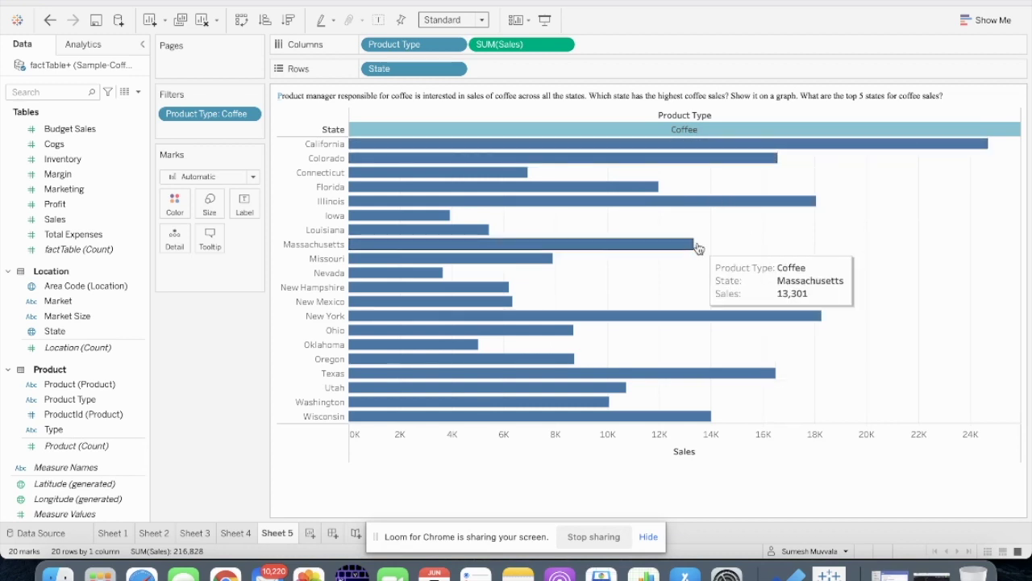
left_click(289, 23)
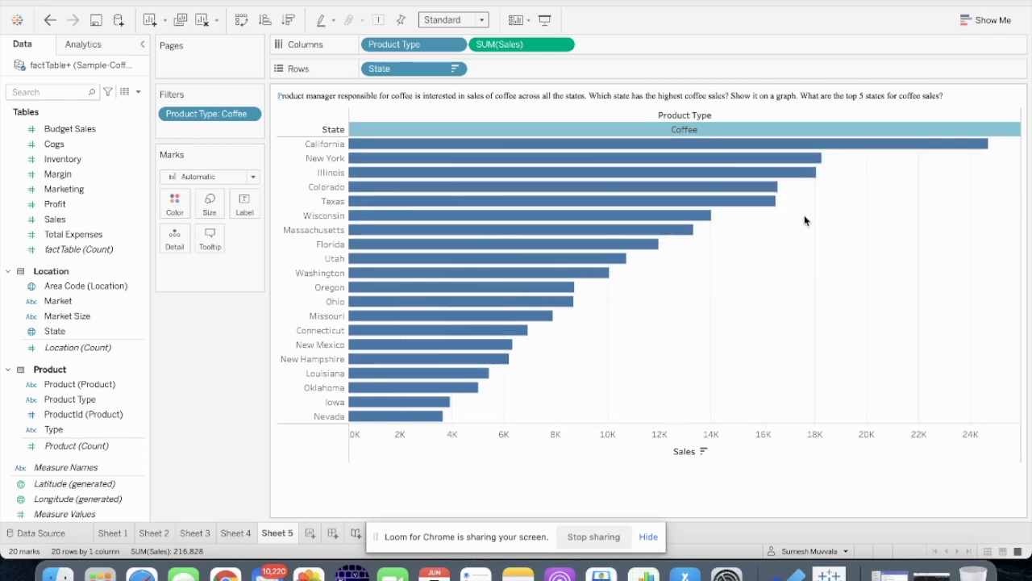
Examine the sorted bars to identify the state with the highest coffee sales and the top five states
mouse_move(714, 221)
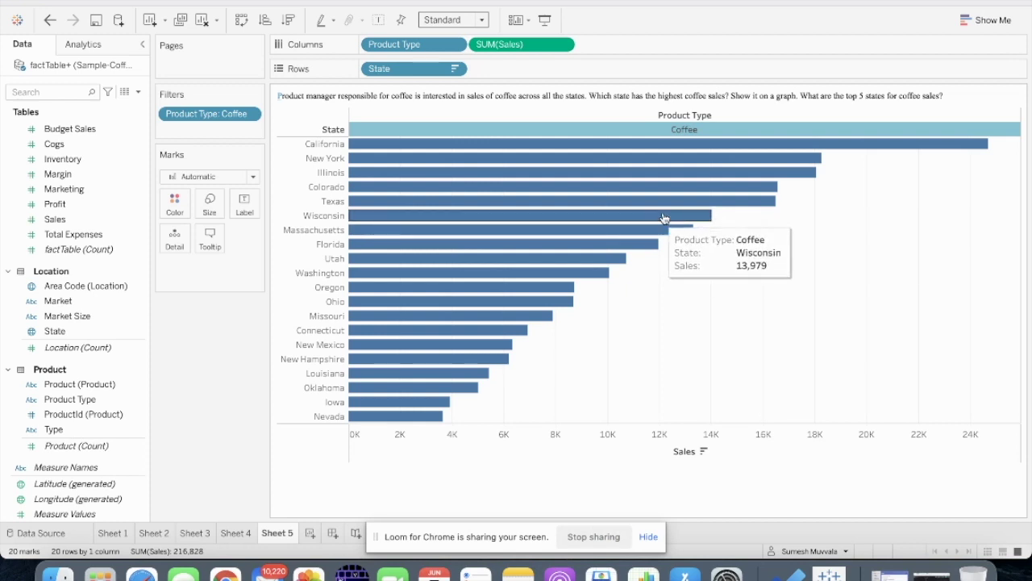
mouse_move(794, 174)
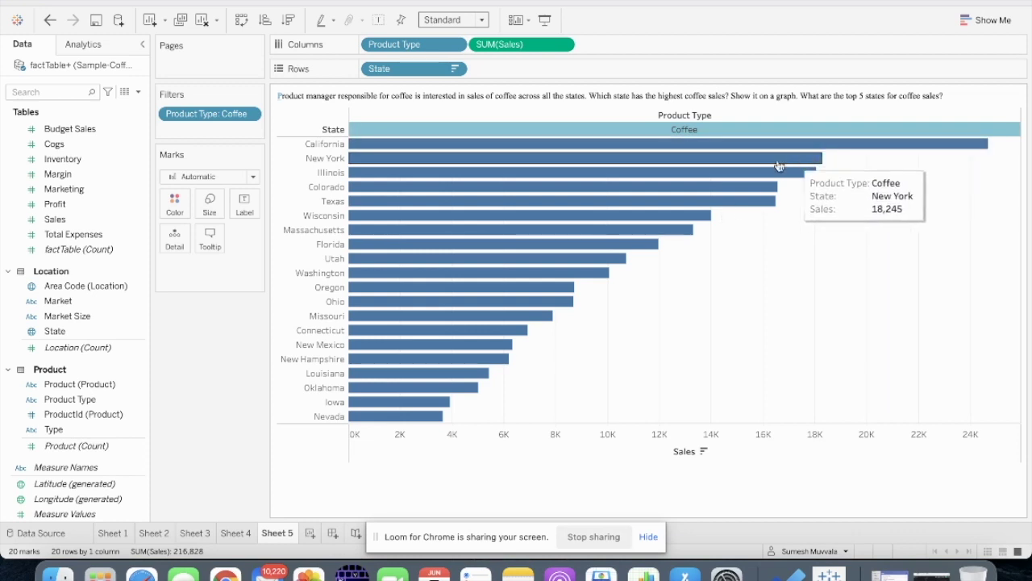
mouse_move(361, 174)
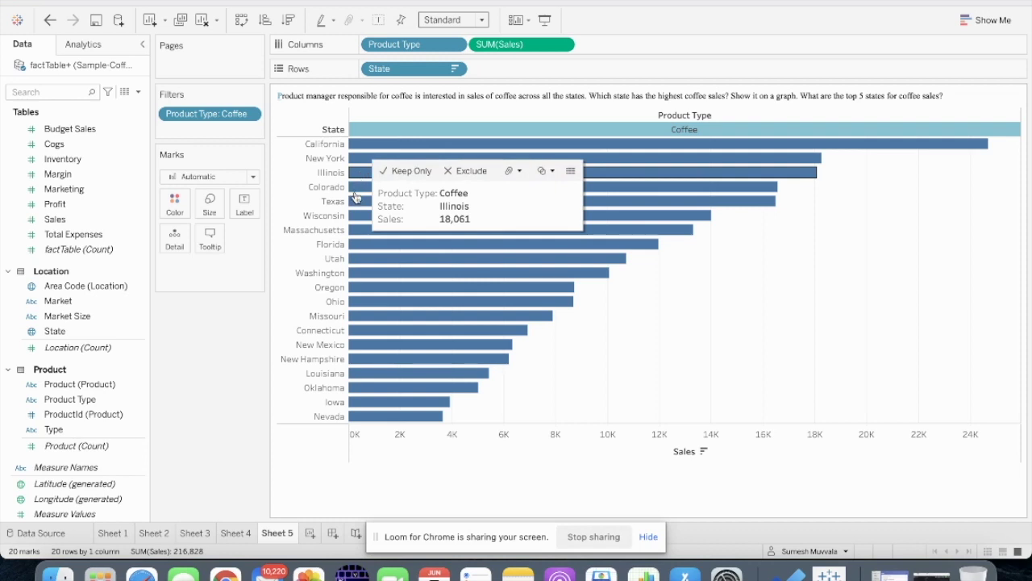
mouse_move(357, 203)
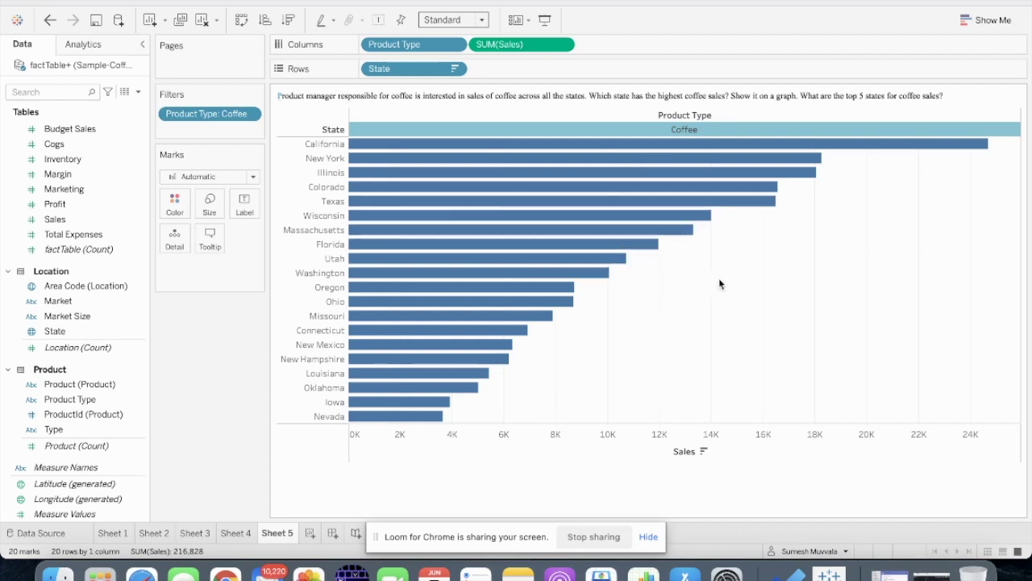
mouse_move(576, 207)
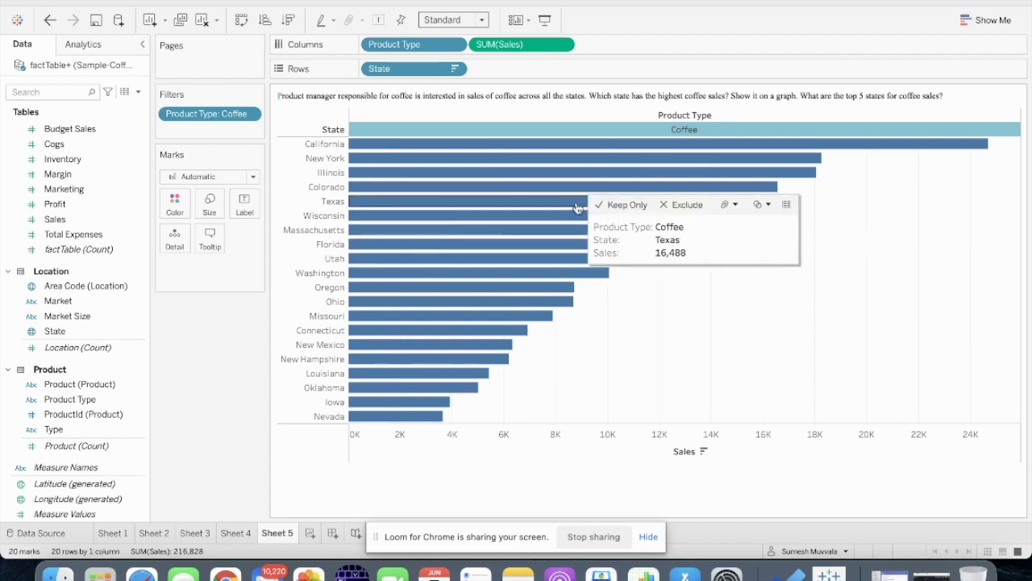
mouse_move(421, 249)
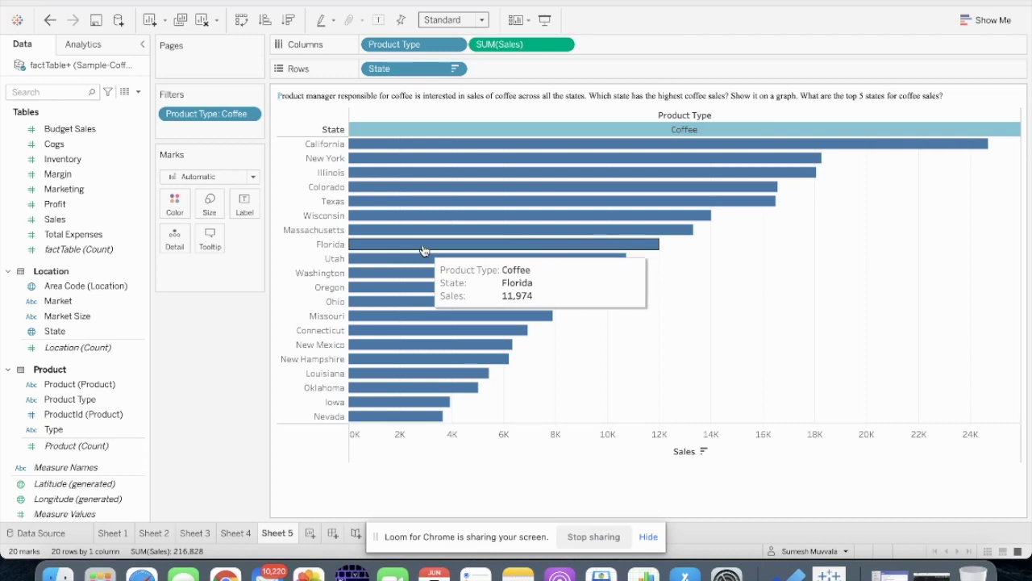
Break each state down by Product (Product) on the rows and sort the products in descending order of sales
left_click(78, 427)
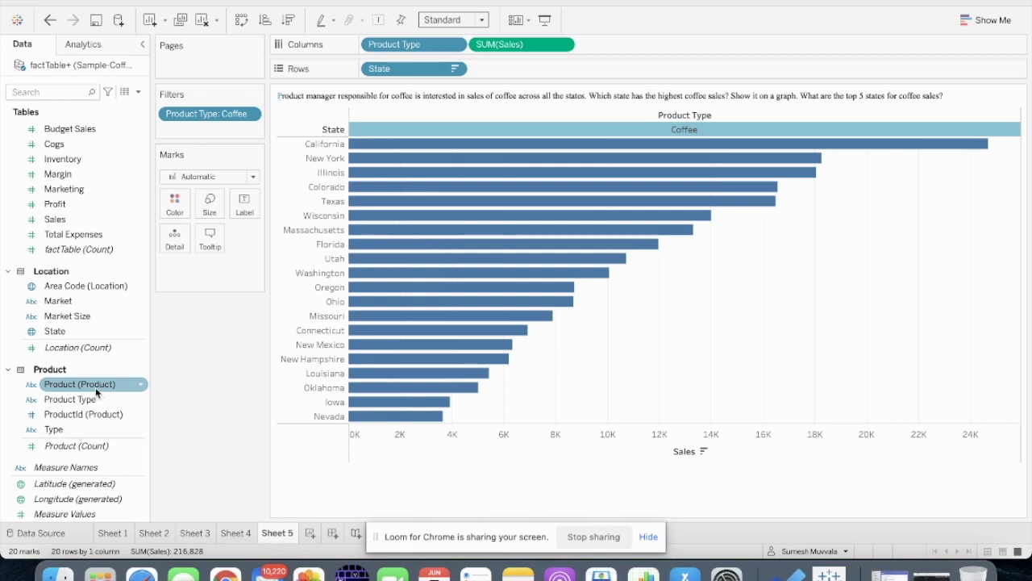
left_click_drag(94, 388, 612, 67)
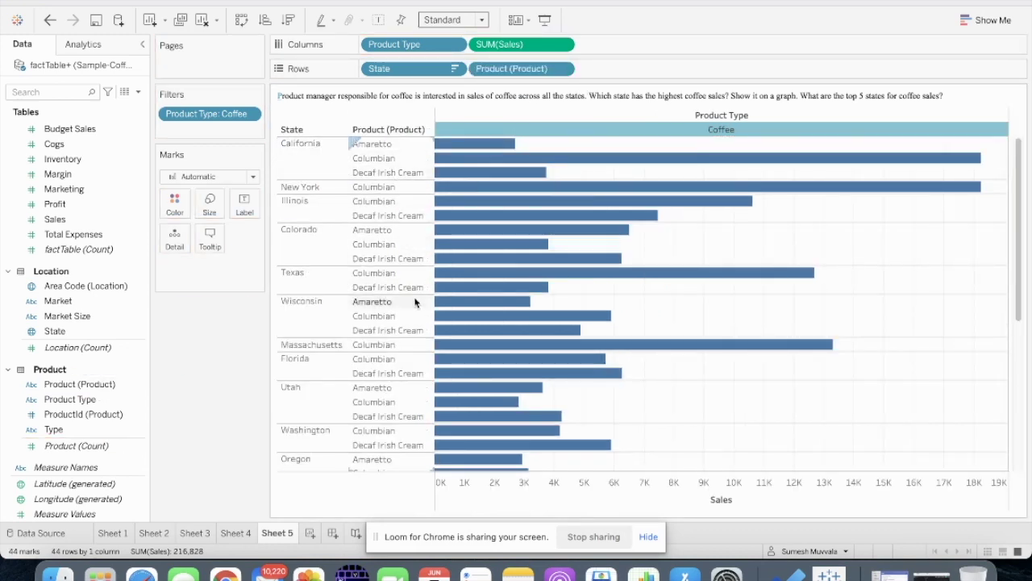
left_click(288, 20)
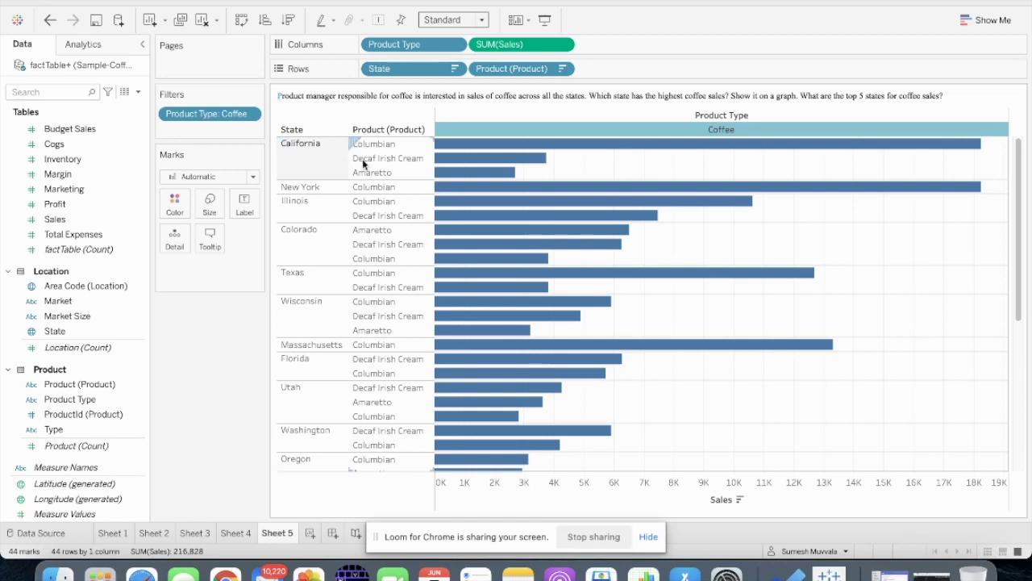
Examine the sales of the individual coffee products in the leading states
mouse_move(737, 150)
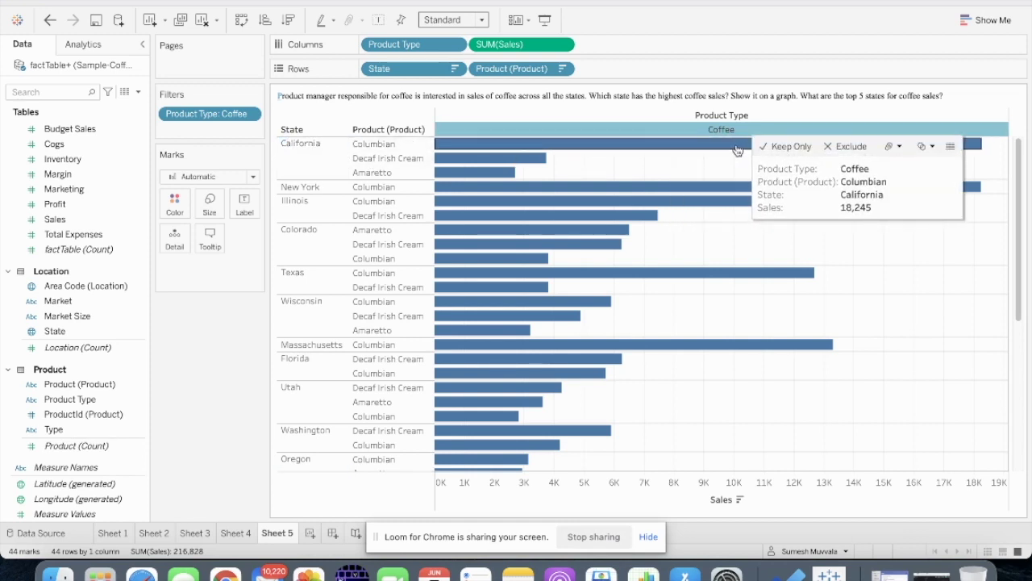
mouse_move(640, 184)
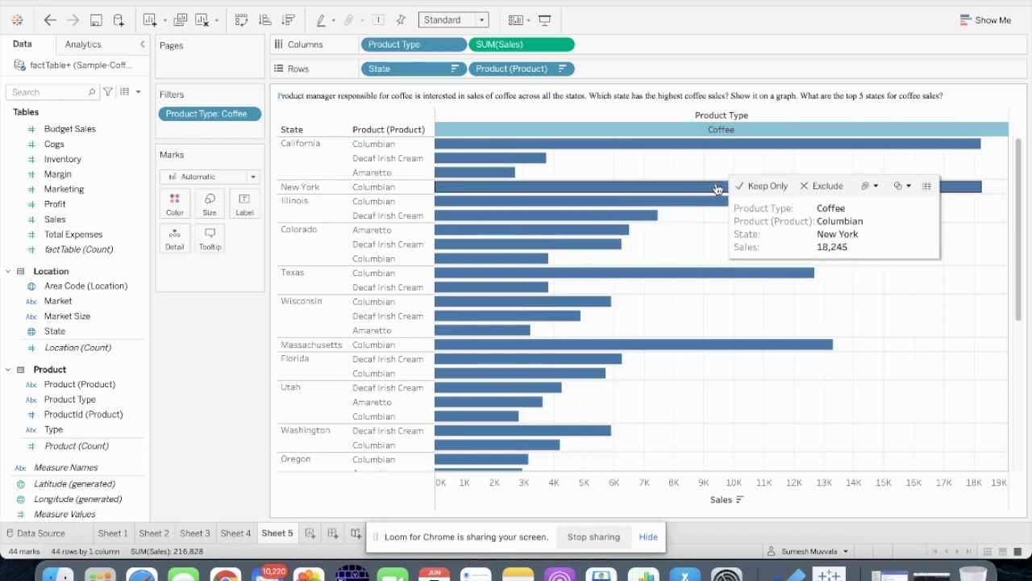
mouse_move(531, 265)
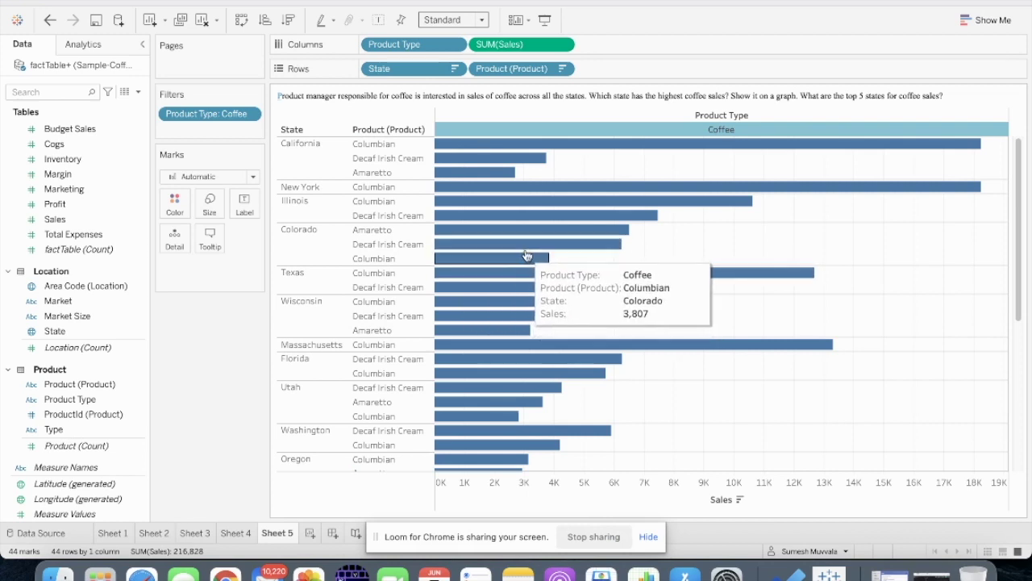
mouse_move(638, 223)
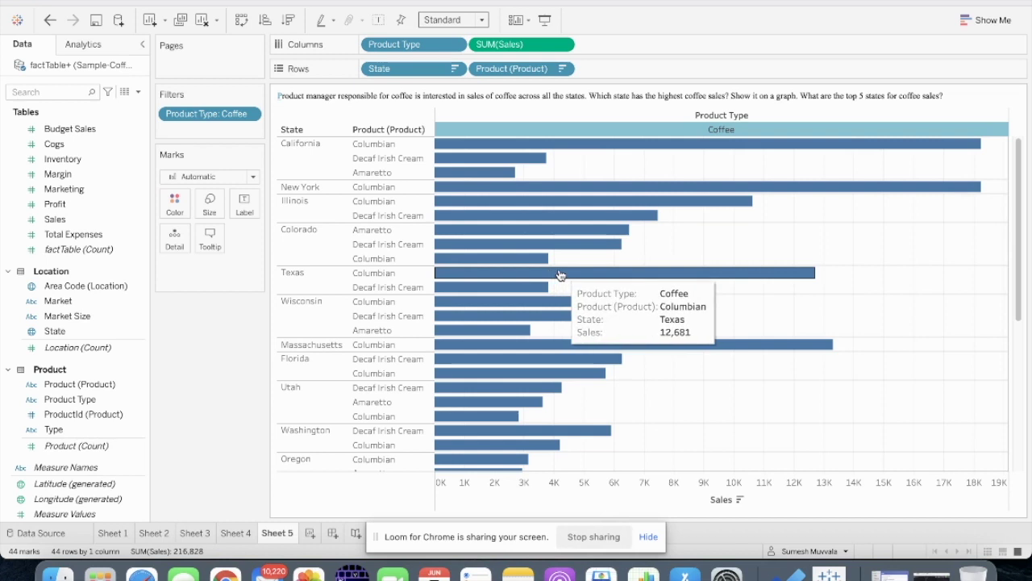
mouse_move(613, 307)
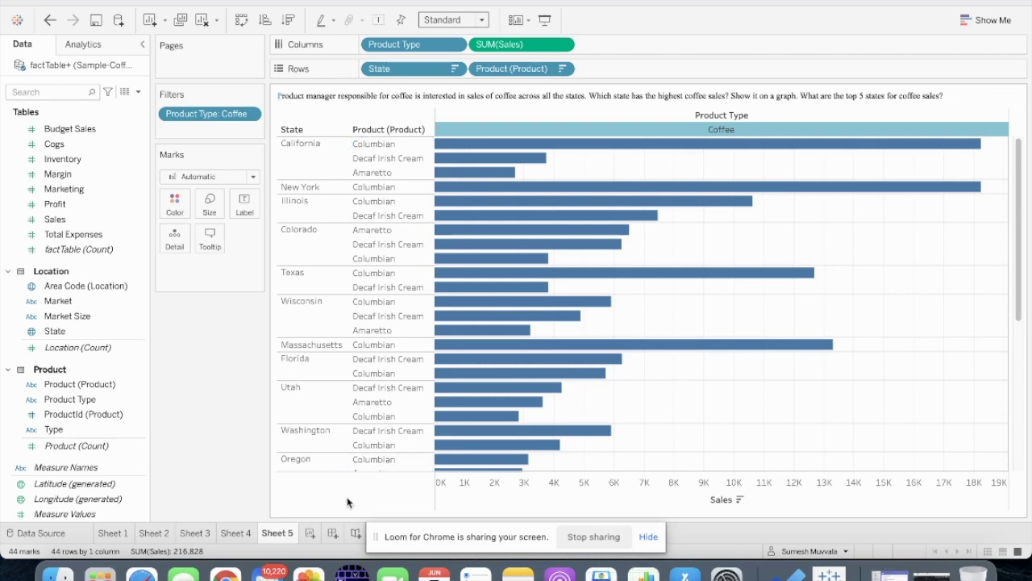
Create a new worksheet, and copy the full text of question 6 from the exercise document in Chrome
left_click(311, 534)
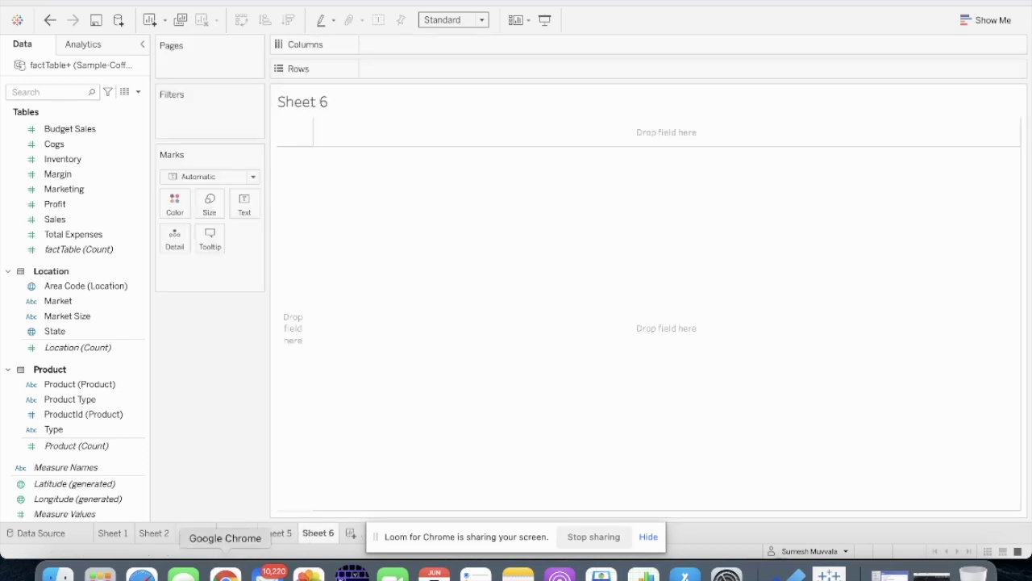
left_click(226, 575)
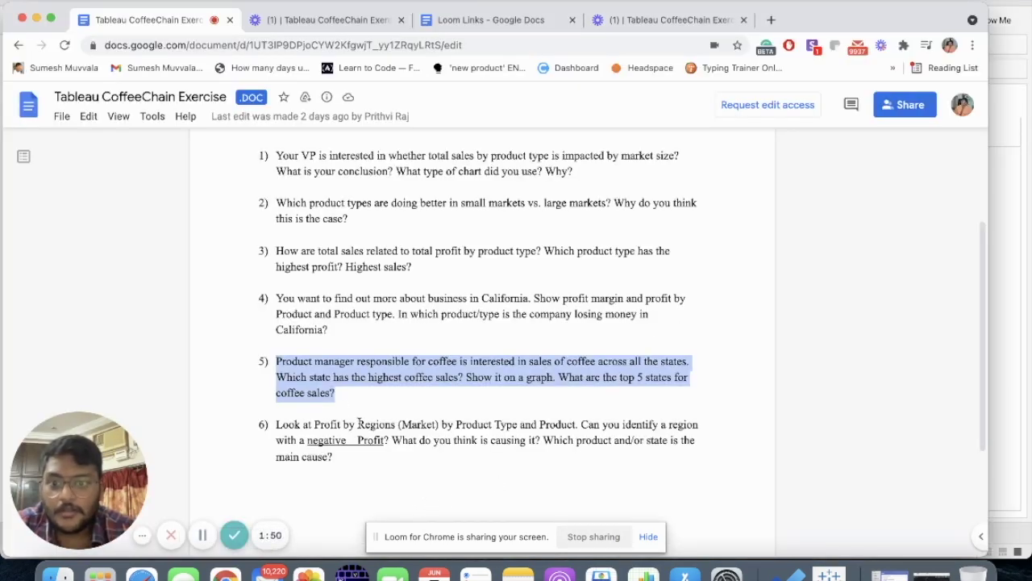
scroll(376, 434, "down", 1)
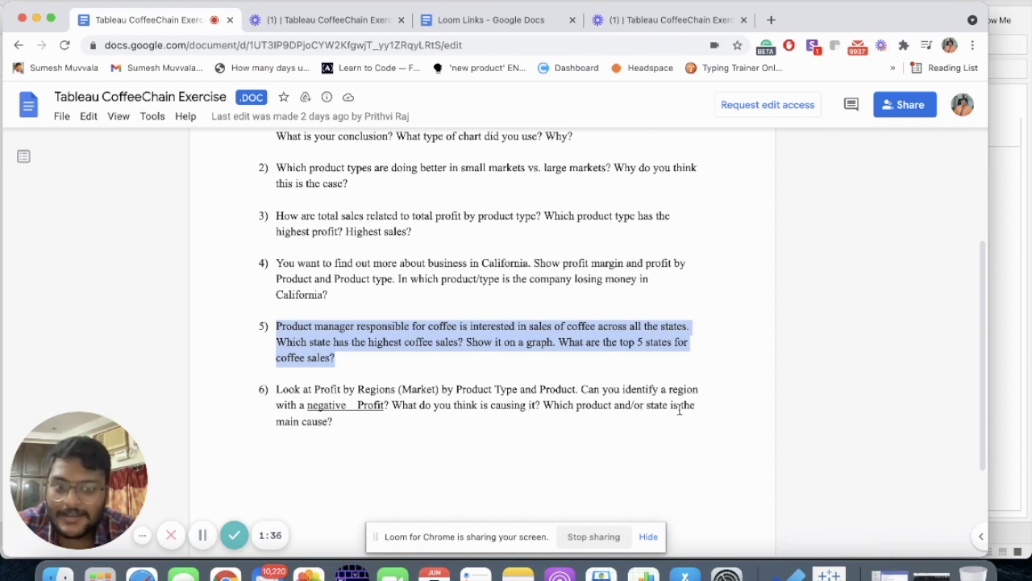
left_click_drag(274, 388, 343, 422)
key("super+c")
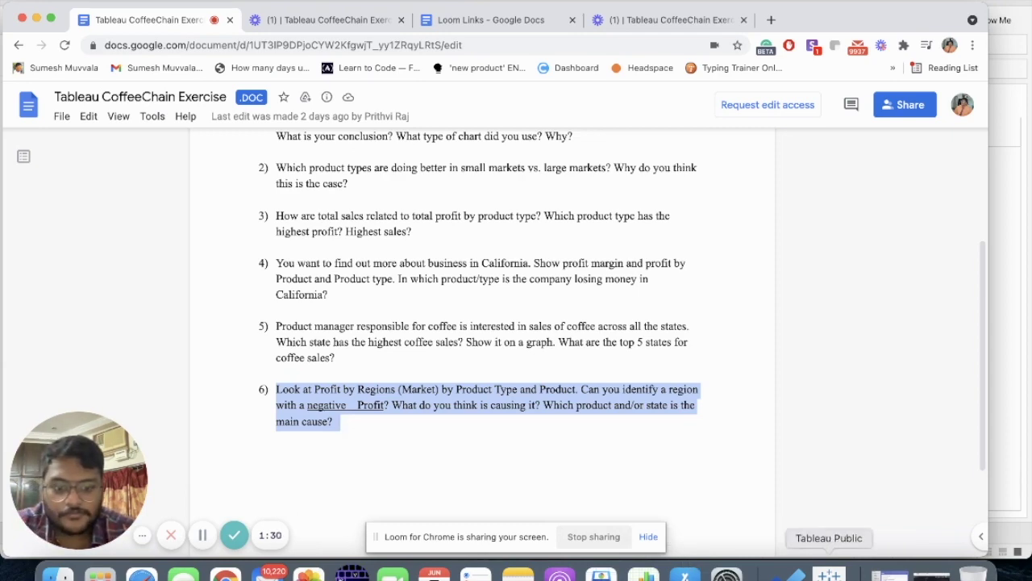
Back in Tableau, replace Sheet 6's title with the copied question about profit by regions, product type and product
left_click(829, 574)
double_click(313, 100)
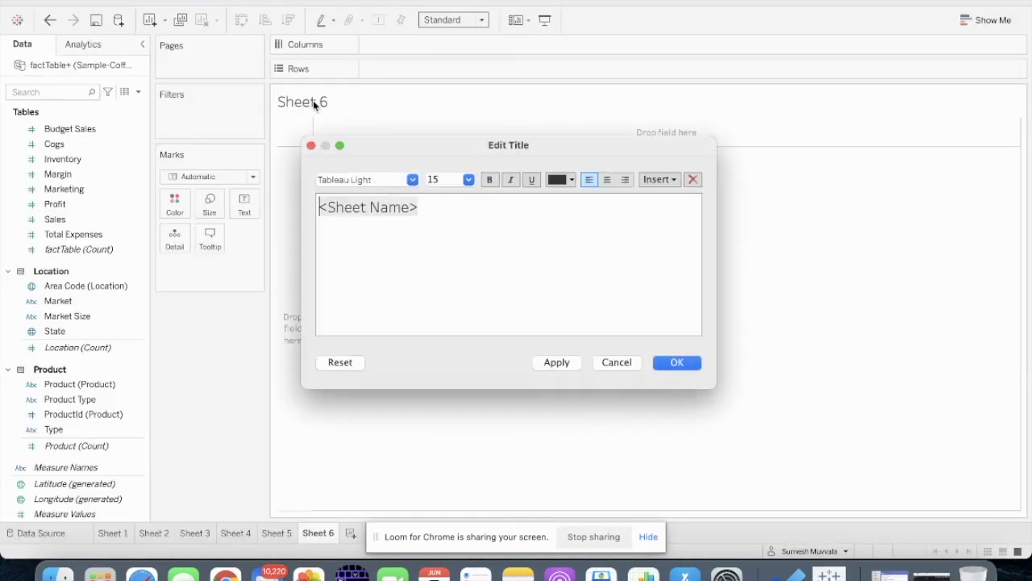
left_click_drag(404, 223, 291, 207)
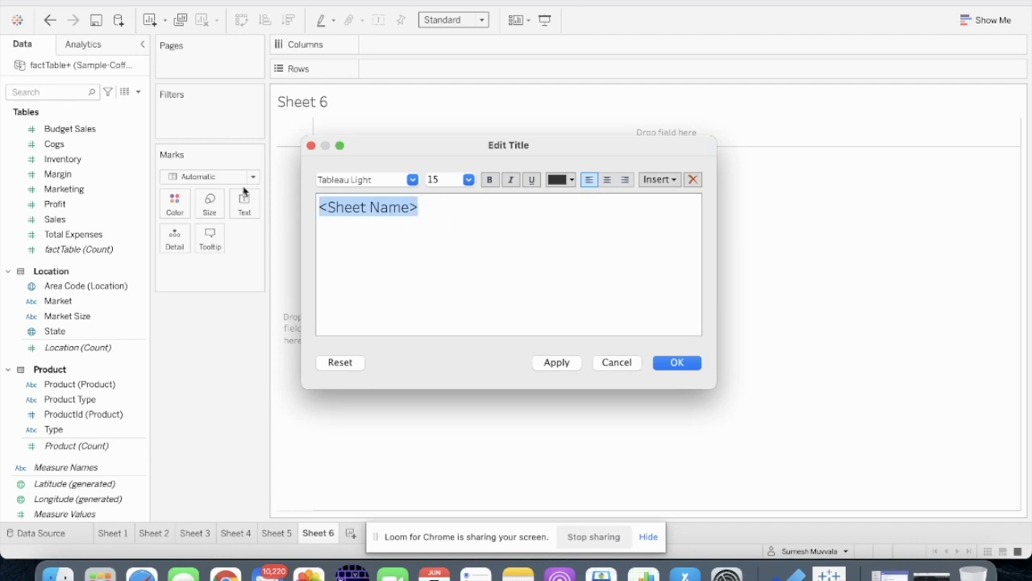
key("super+v")
key("Return")
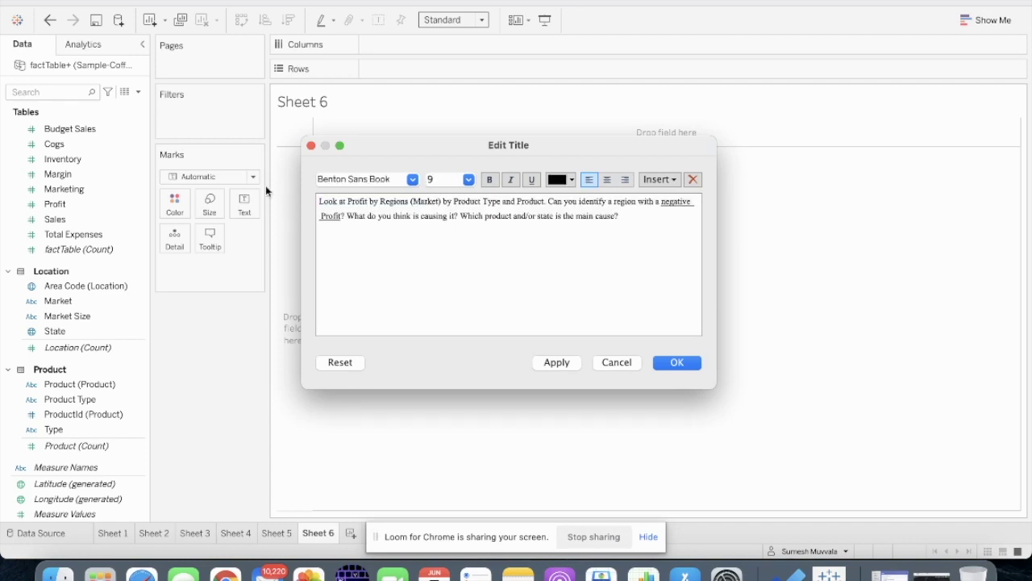
left_click(678, 363)
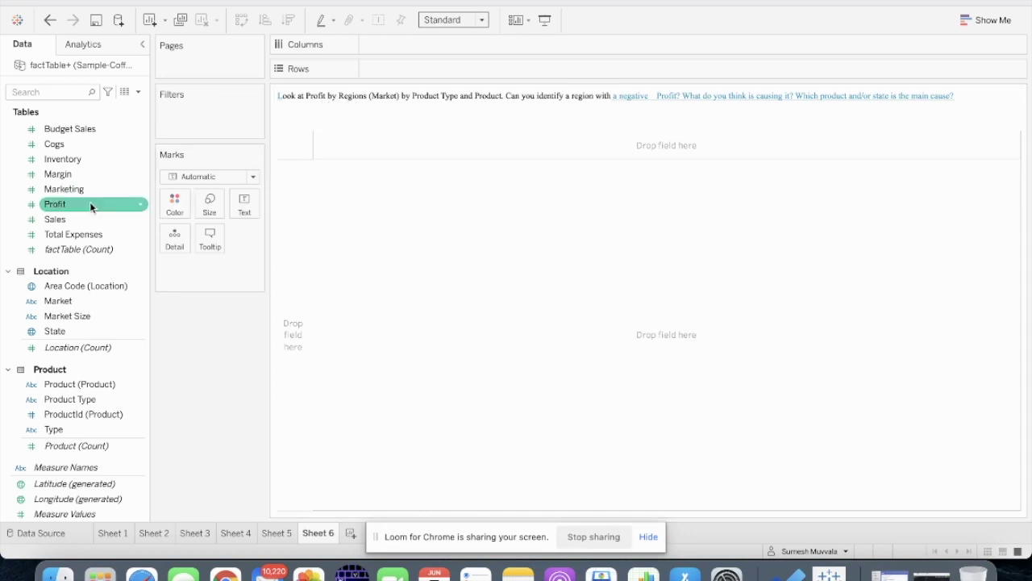
Build a bar chart with Profit on the columns and Market on the rows
left_click_drag(87, 203, 392, 44)
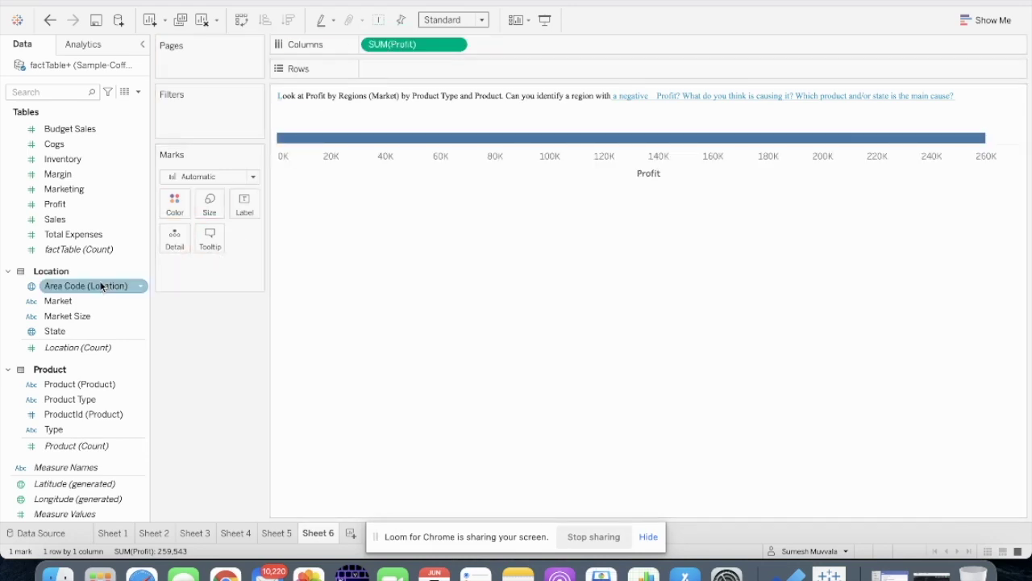
left_click_drag(81, 306, 439, 80)
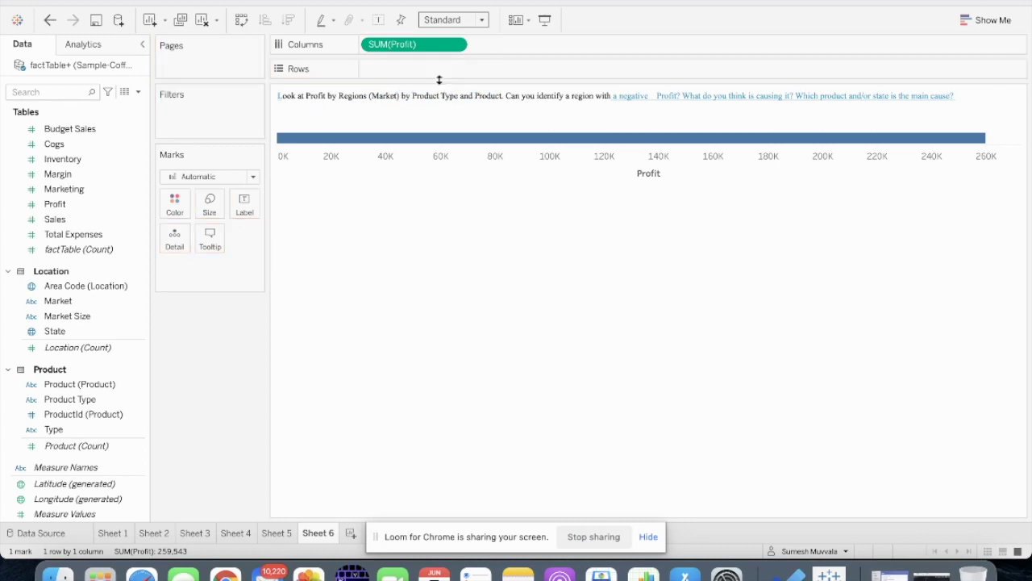
mouse_move(312, 141)
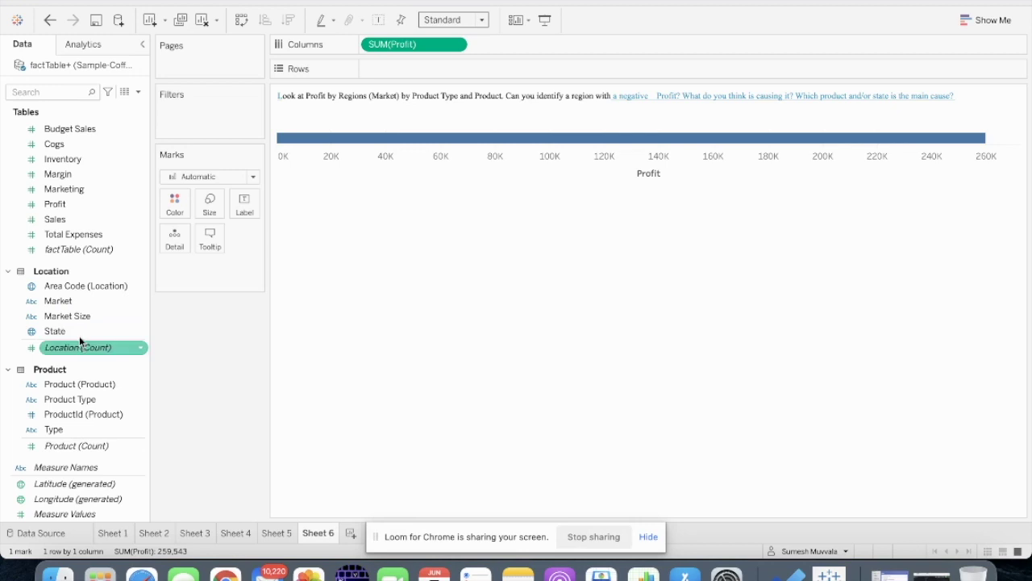
left_click_drag(153, 255, 449, 71)
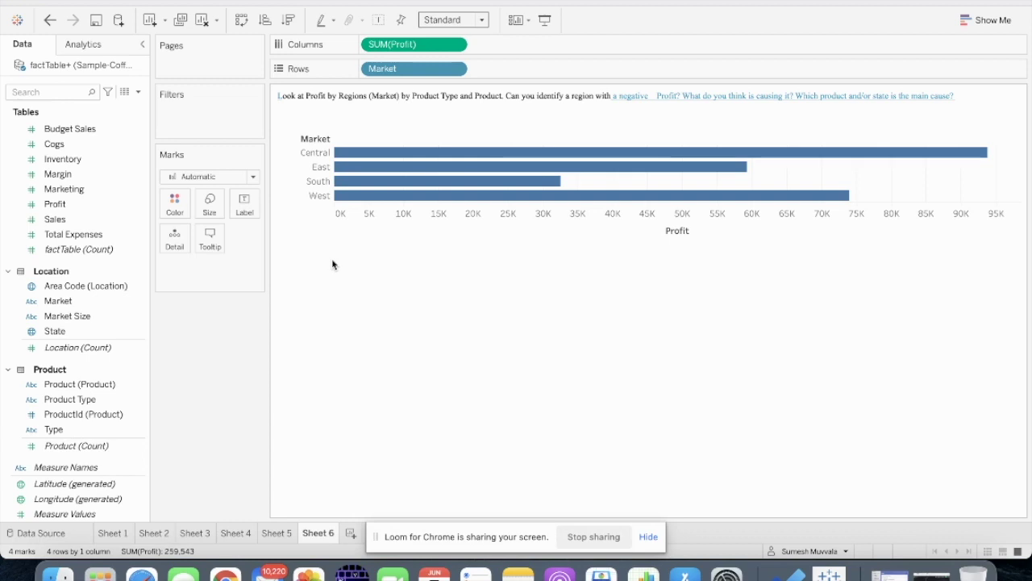
Recheck question 6 in Chrome, and back in Tableau break each market down by Product Type and Product (Product) on the rows
left_click(225, 575)
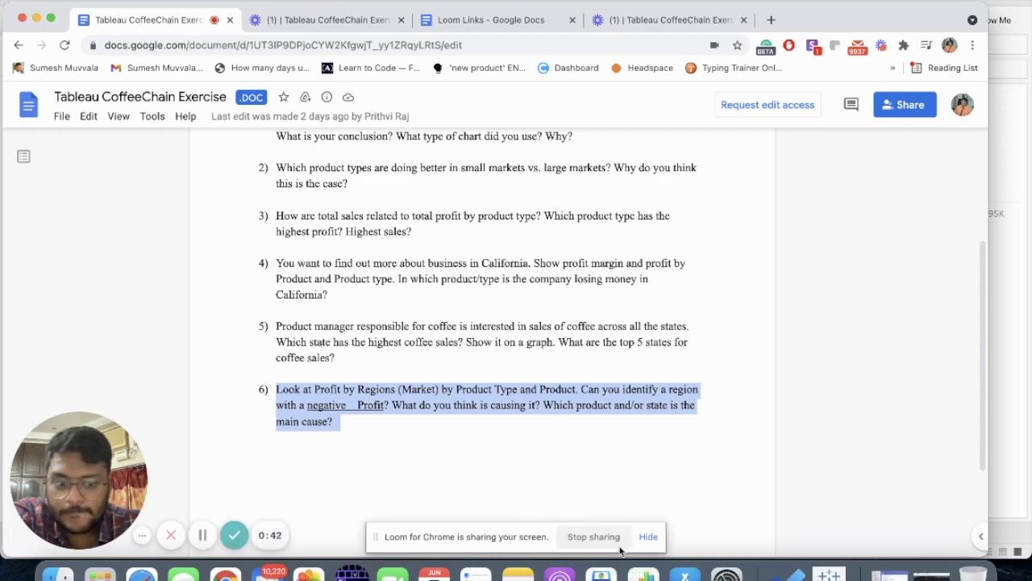
left_click(815, 576)
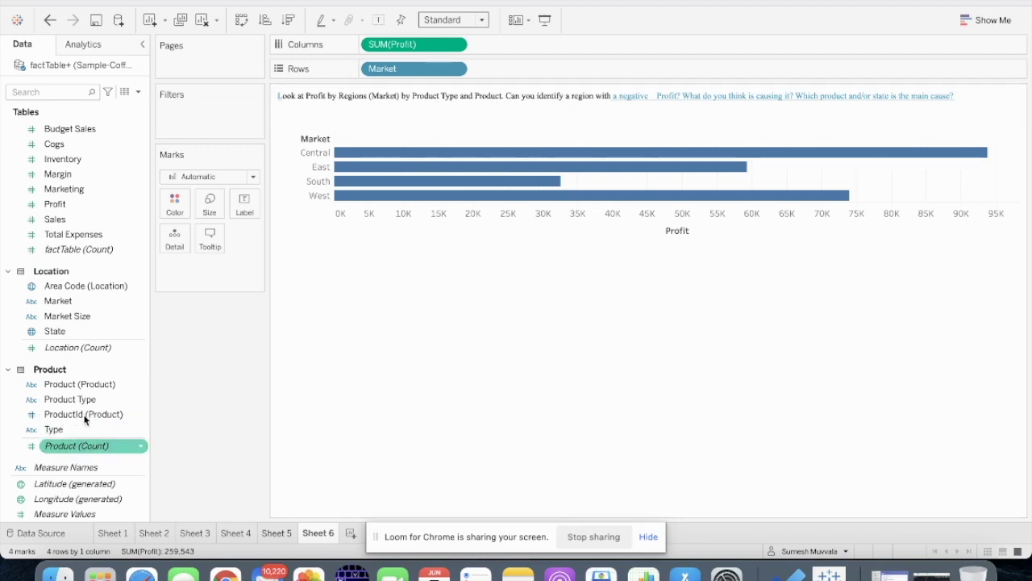
left_click_drag(90, 400, 546, 70)
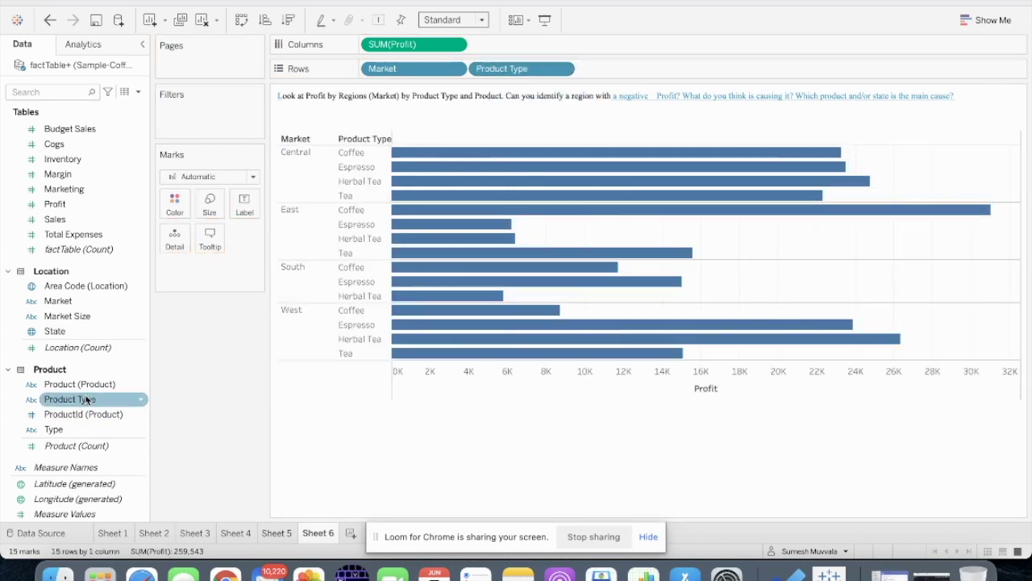
mouse_move(89, 397)
left_mouse_down()
mouse_move(129, 386)
mouse_move(88, 396)
mouse_move(806, 8)
mouse_move(761, 62)
mouse_move(726, 73)
left_mouse_up()
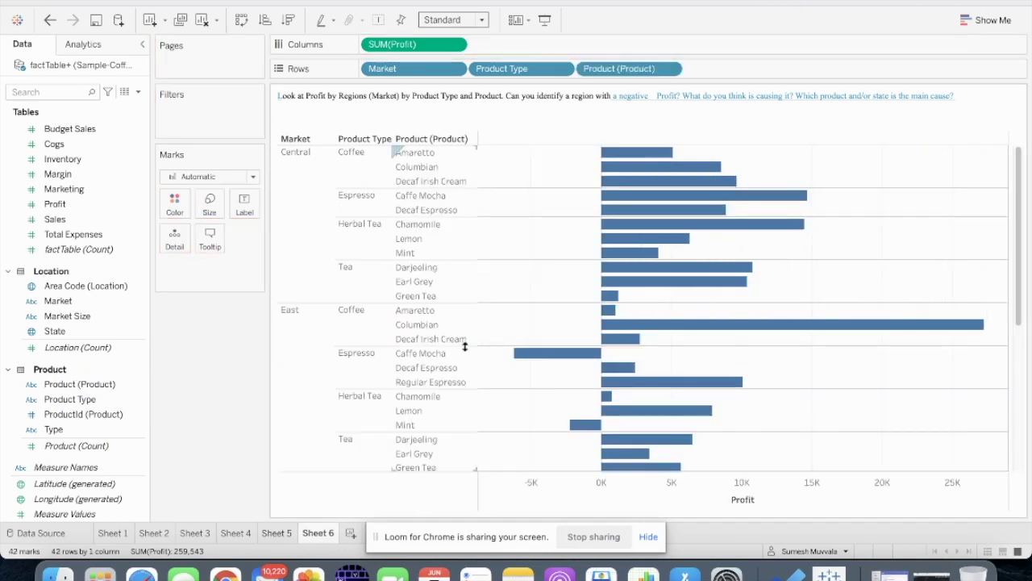
Examine the profit bars across all markets, product types and products for negative values
scroll(483, 395, "down", 6)
scroll(483, 395, "up", 5)
scroll(484, 395, "down", 1)
scroll(483, 395, "down", 4)
scroll(534, 244, "up", 6)
mouse_move(556, 360)
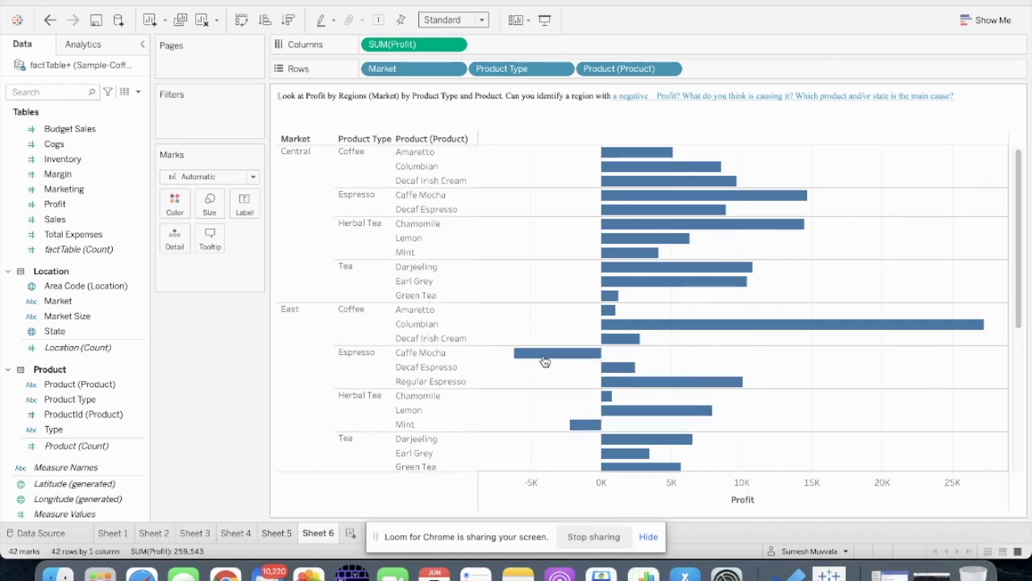
scroll(545, 360, "down", 2)
scroll(545, 361, "down", 1)
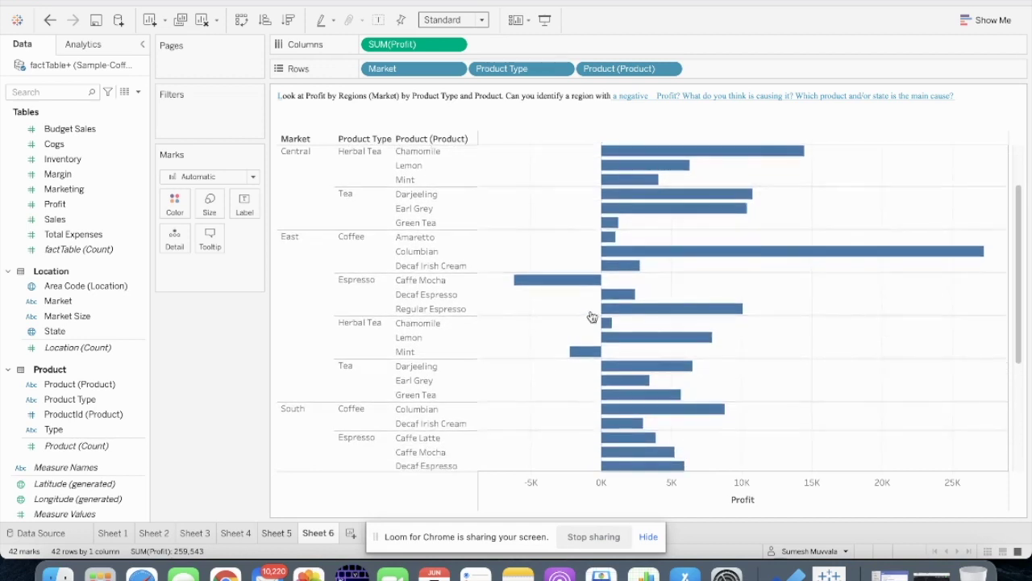
Try a packed bubbles view of profit by market, product type and product, and undo it
left_click(973, 24)
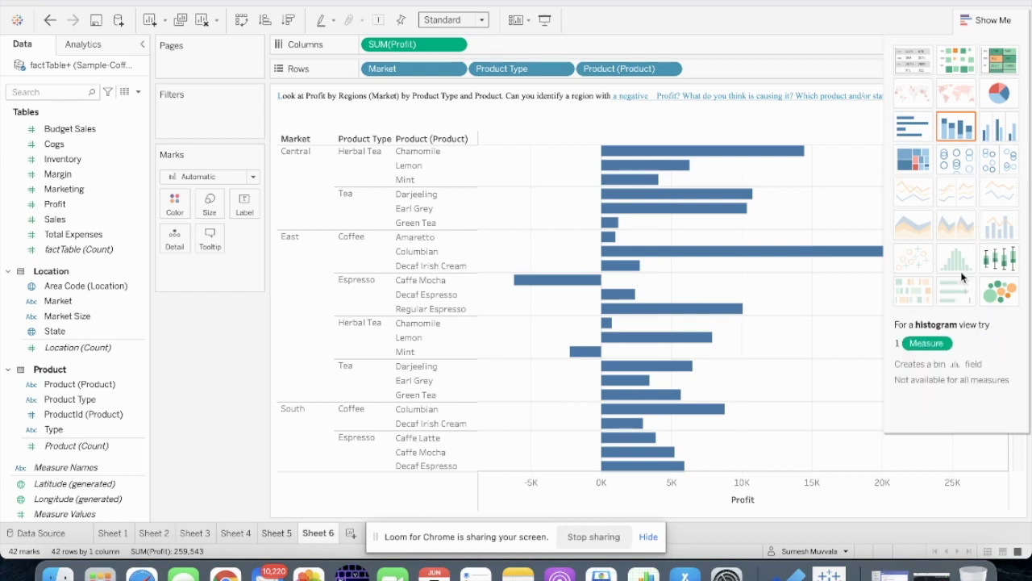
left_click(998, 294)
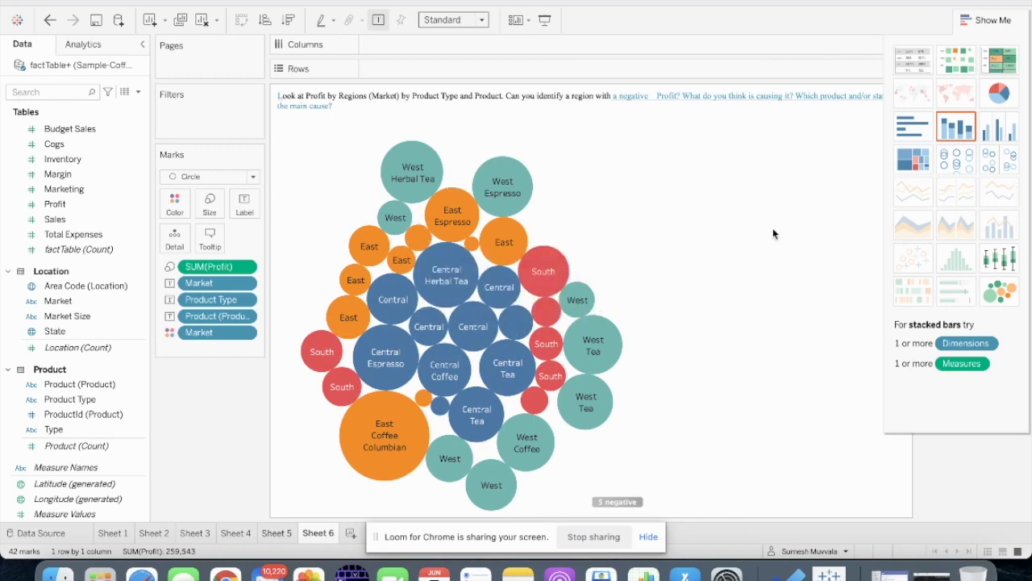
left_click(49, 20)
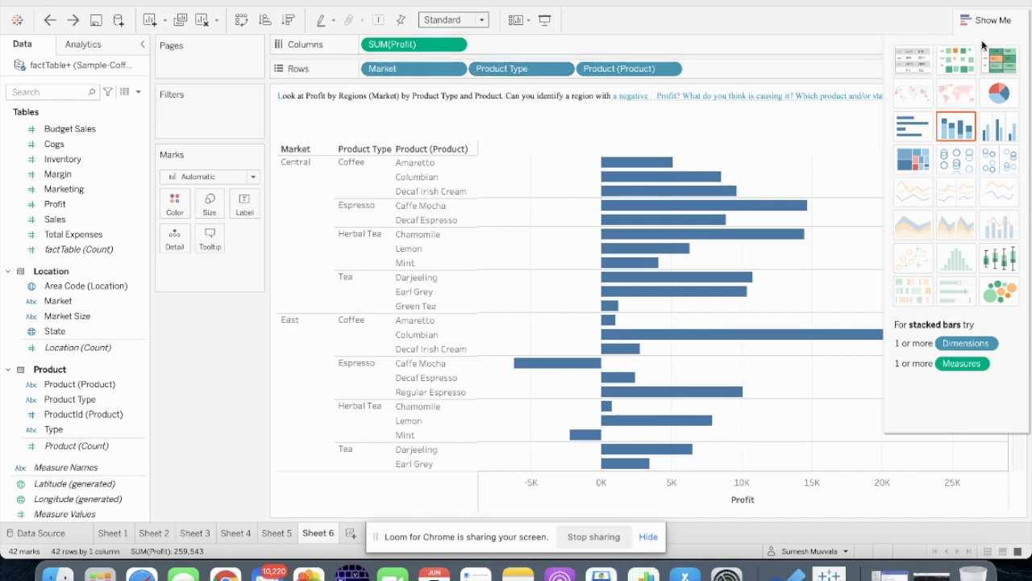
Convert the view to side-by-side bars coloured by product, and look over the negative bars
left_click(1001, 130)
mouse_move(619, 368)
scroll(658, 362, "right", 1)
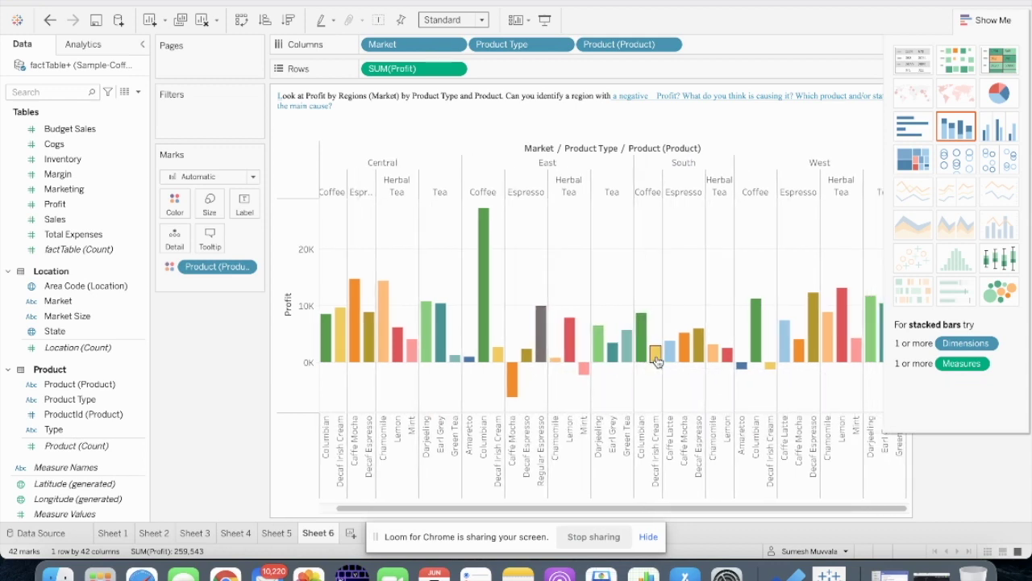
left_click(990, 13)
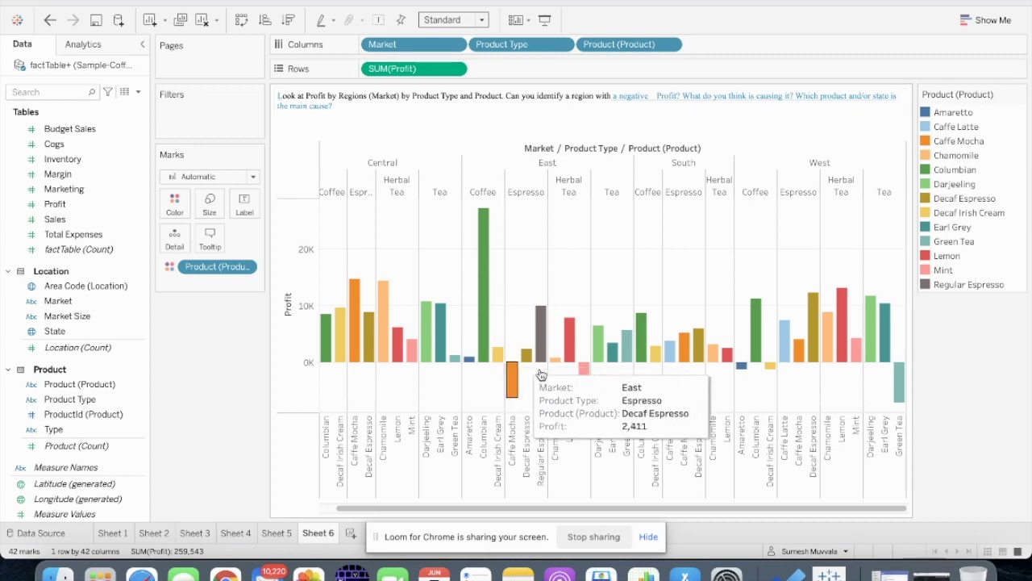
scroll(625, 323, "left", 2)
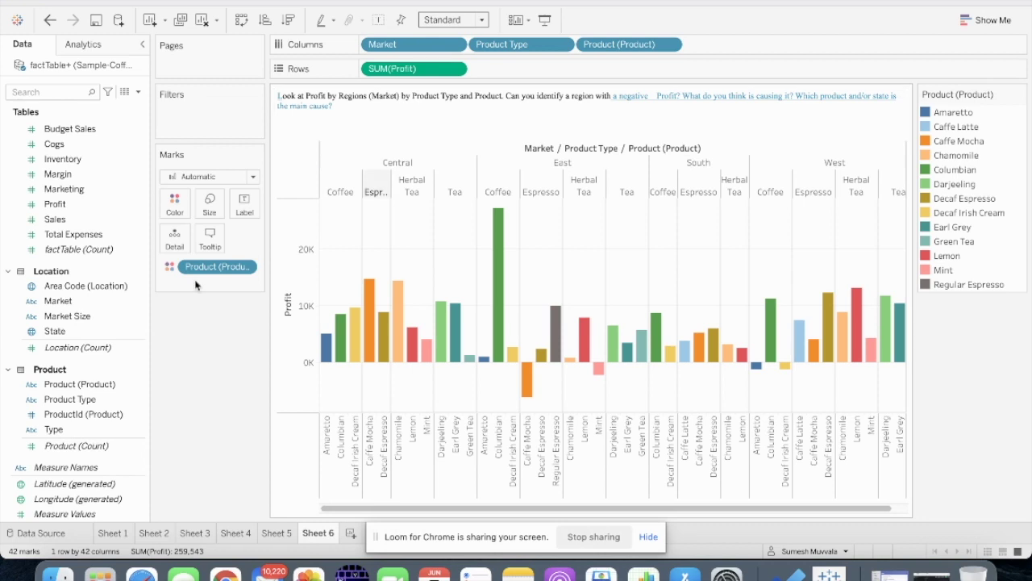
Break each product down by State after Product (Product), and swap the rows and columns
left_click_drag(69, 339, 700, 46)
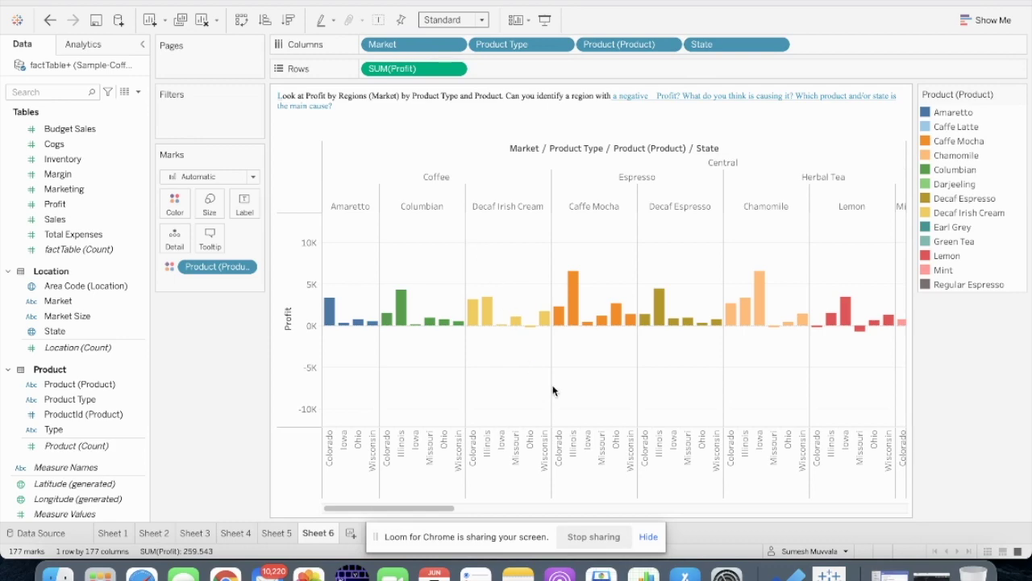
scroll(552, 390, "right", 5)
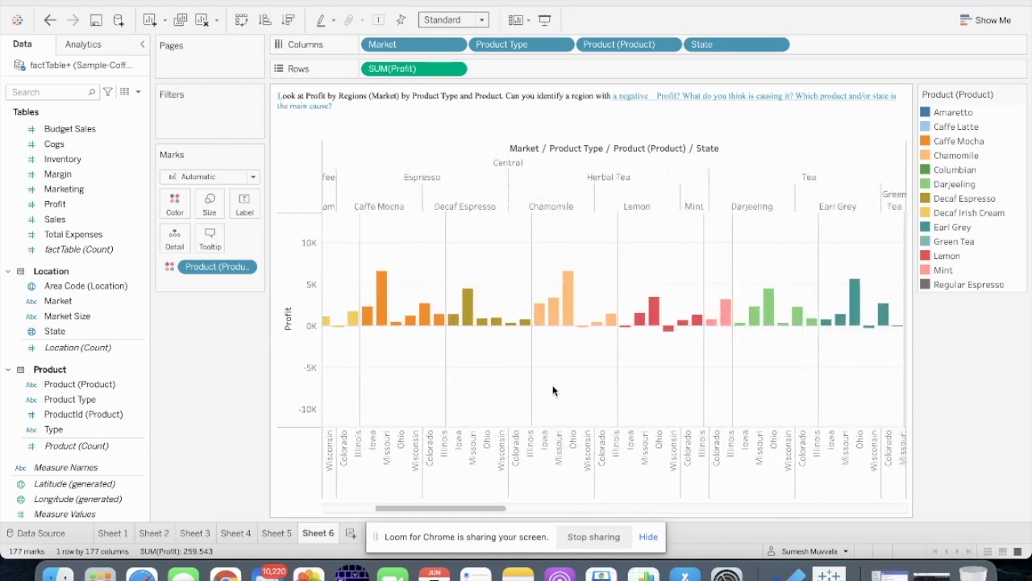
scroll(553, 390, "right", 10)
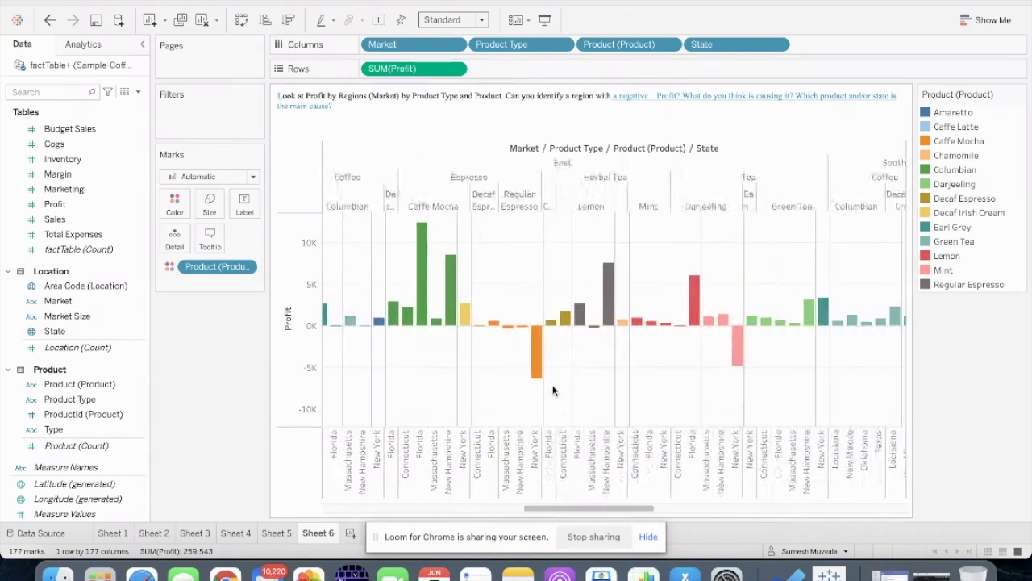
scroll(552, 391, "right", 10)
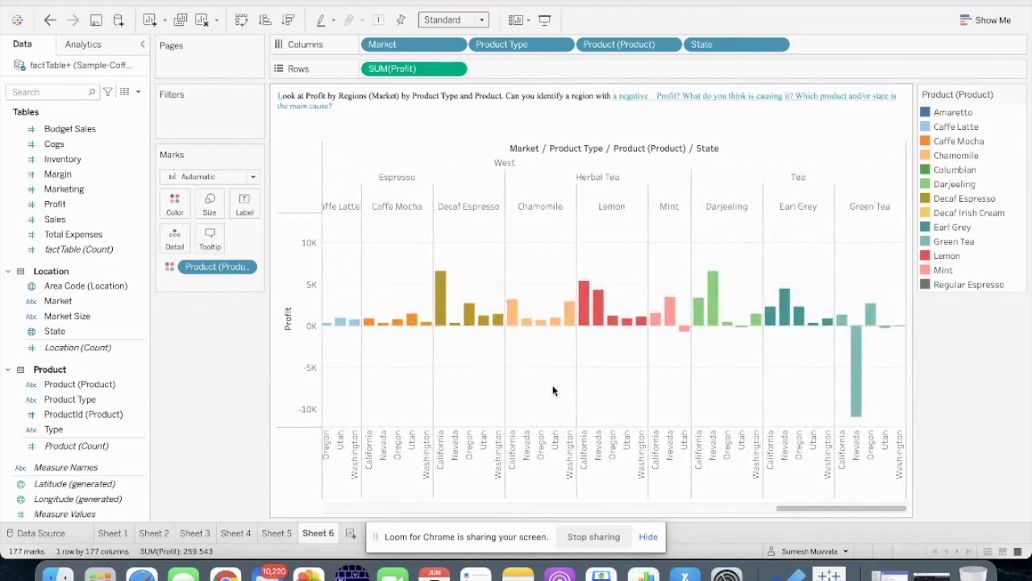
scroll(553, 390, "left", 15)
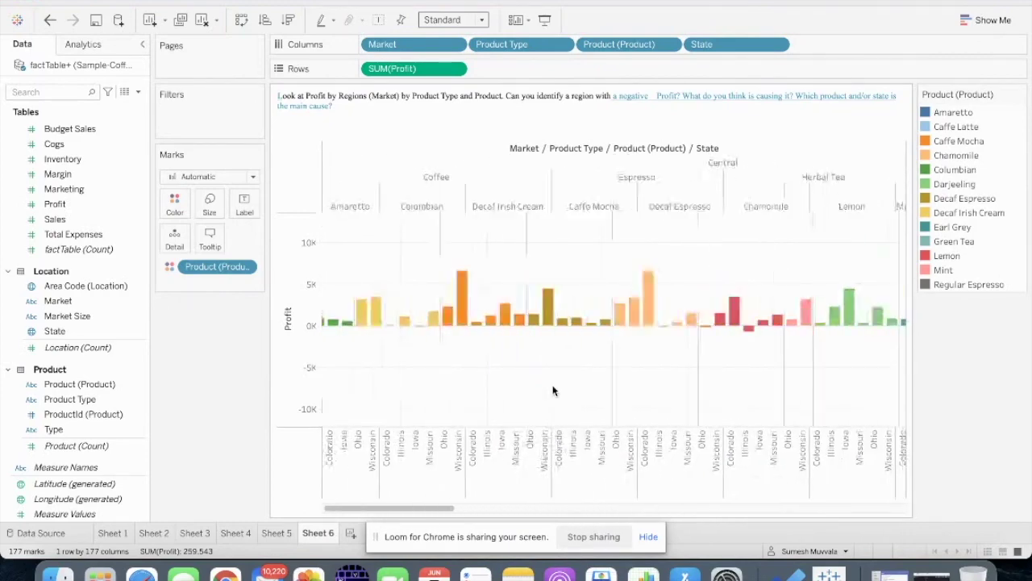
left_click(241, 20)
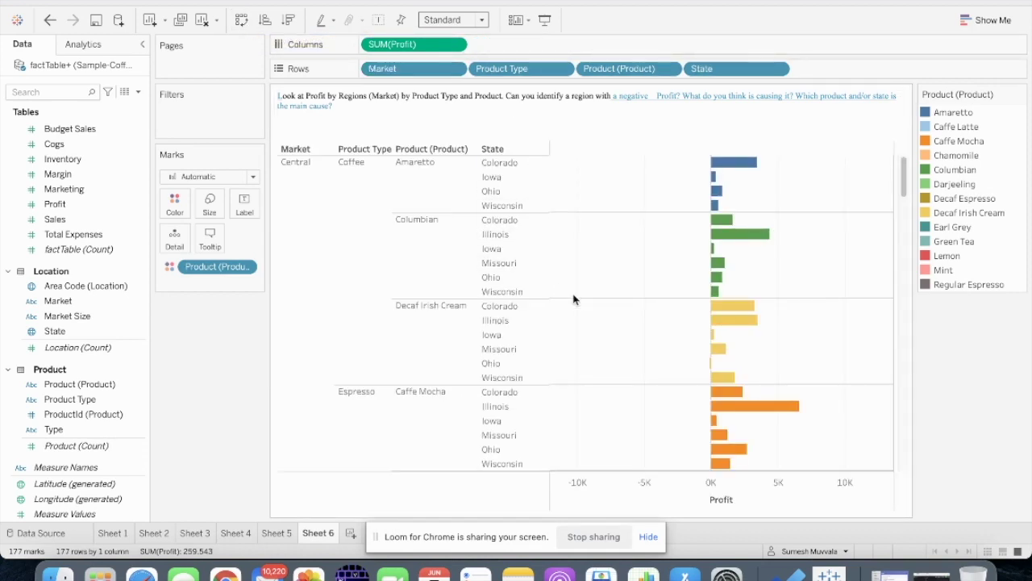
Examine the Central market's profit by product and state, reading the details of its negative coffee and herbal tea bars
scroll(574, 299, "down", 10)
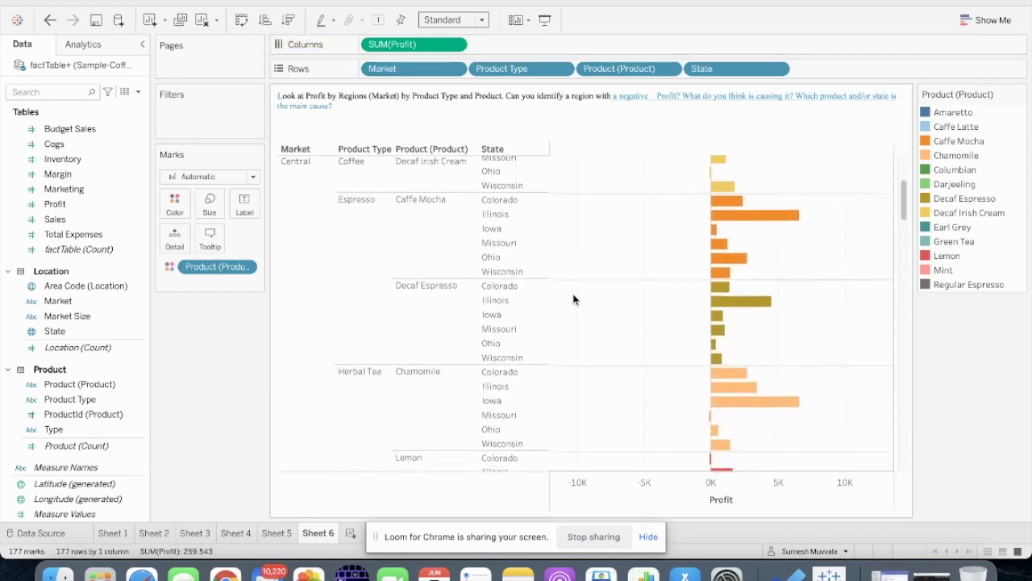
scroll(574, 299, "down", 8)
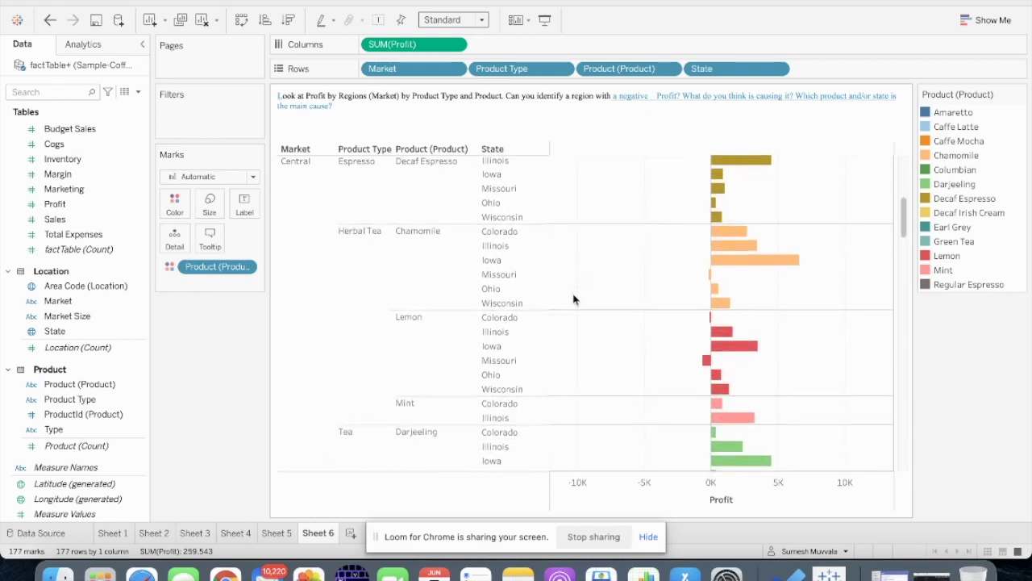
scroll(574, 299, "down", 3)
scroll(573, 299, "up", 6)
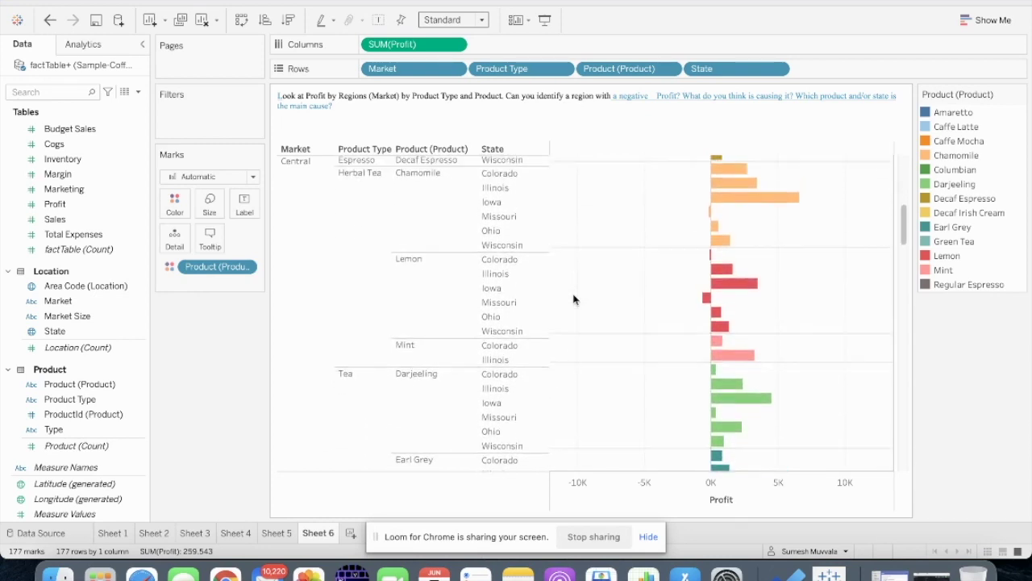
scroll(574, 299, "up", 15)
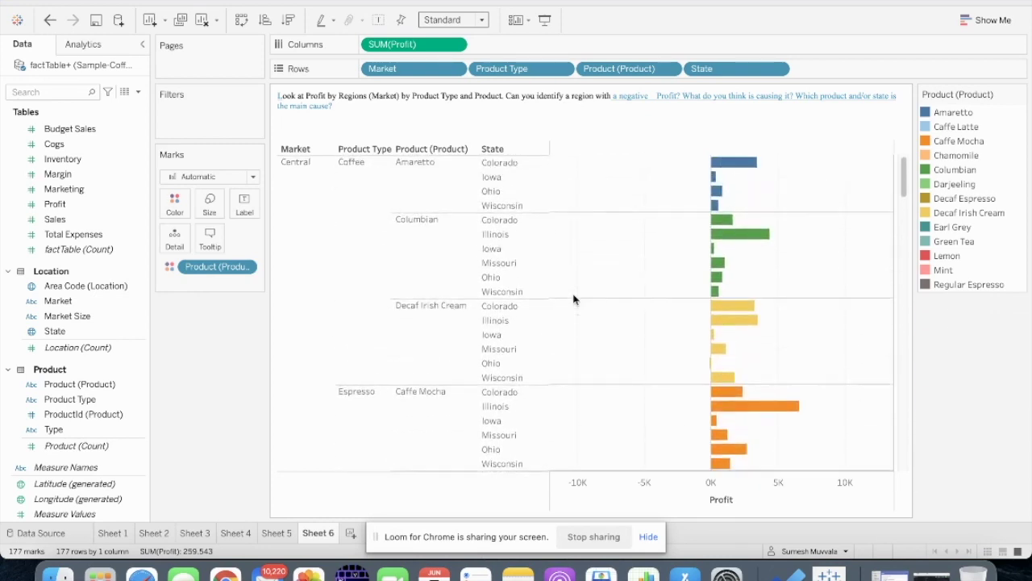
scroll(573, 300, "down", 9)
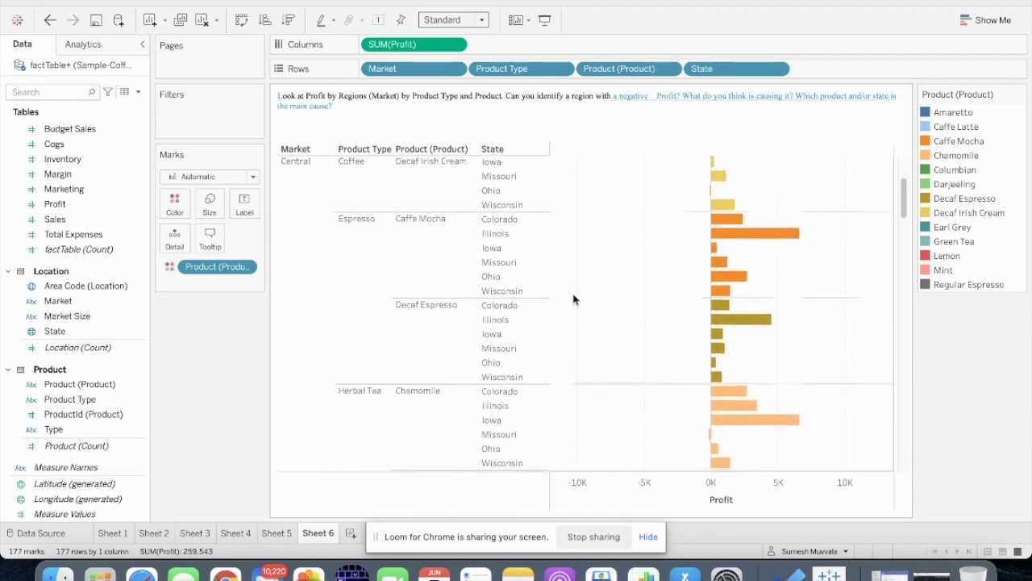
mouse_move(711, 195)
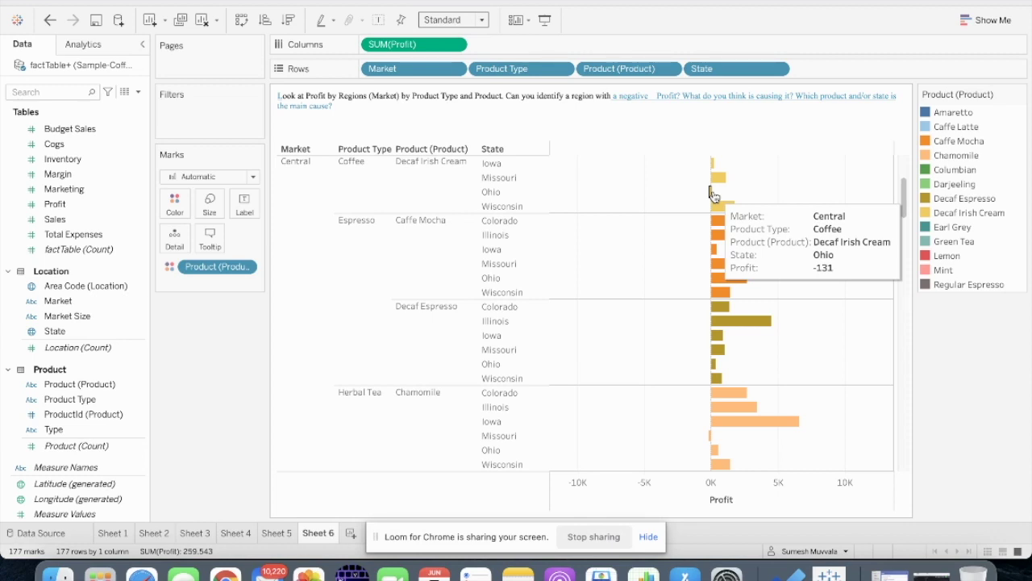
scroll(714, 198, "down", 5)
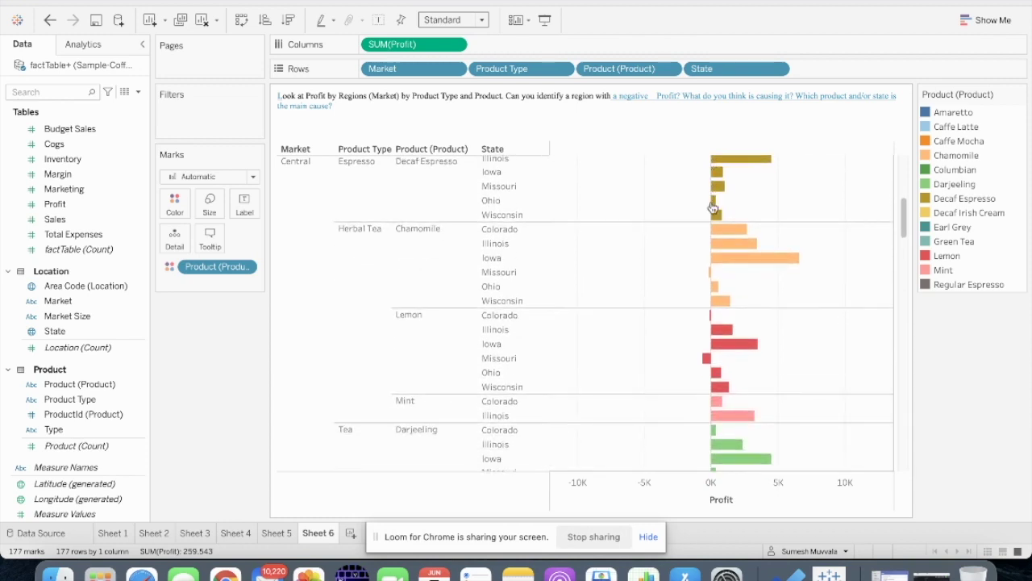
mouse_move(709, 280)
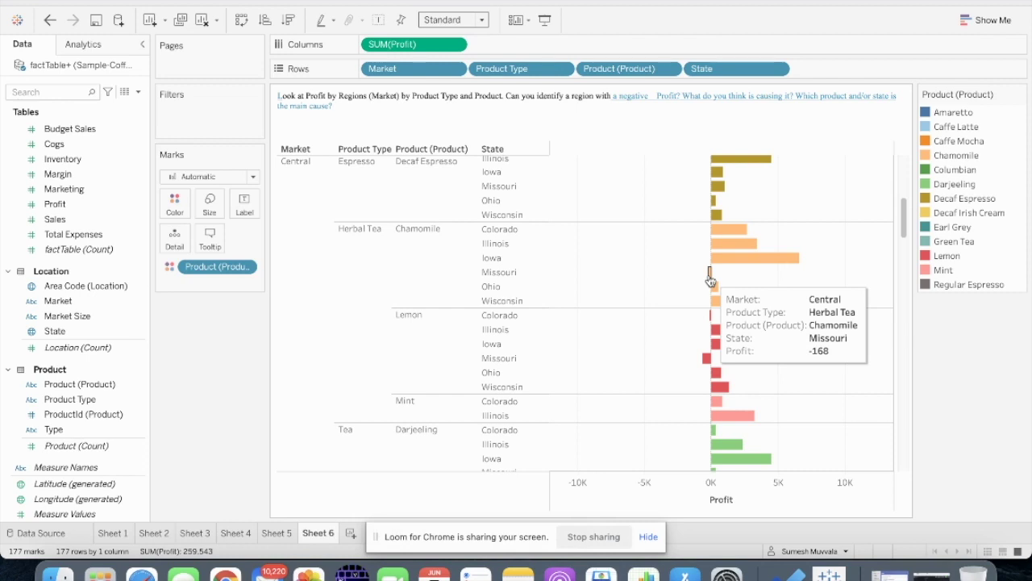
scroll(641, 230, "down", 3)
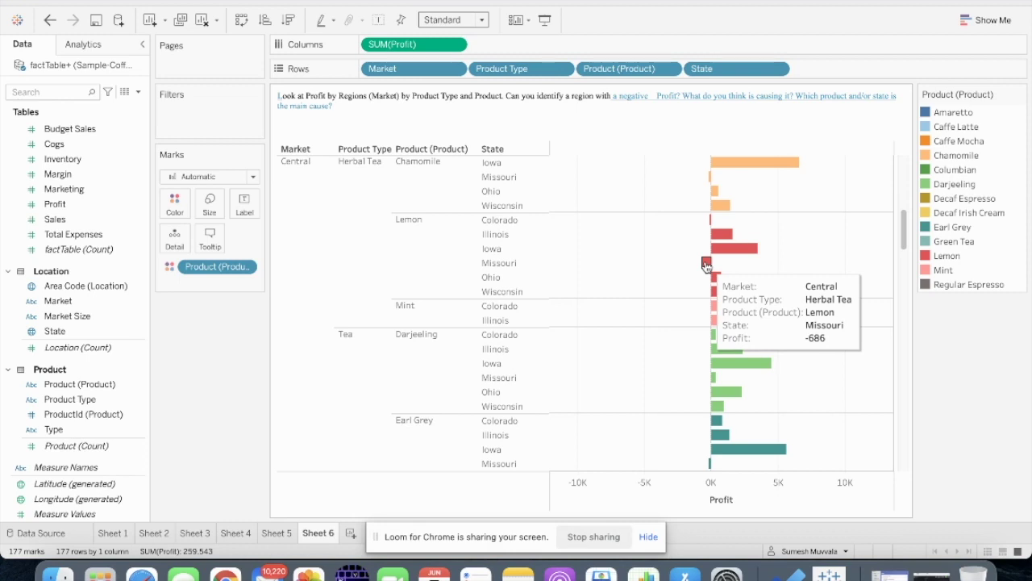
mouse_move(712, 223)
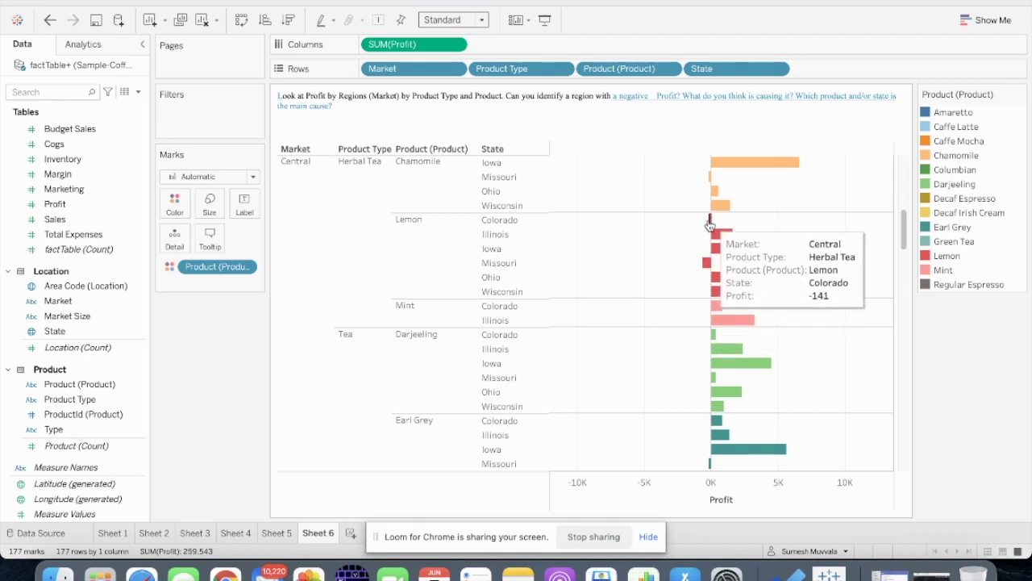
Examine the East market's profit by product and state, reading the details of Caffe Mocha in New York
scroll(659, 261, "down", 1)
scroll(659, 260, "down", 10)
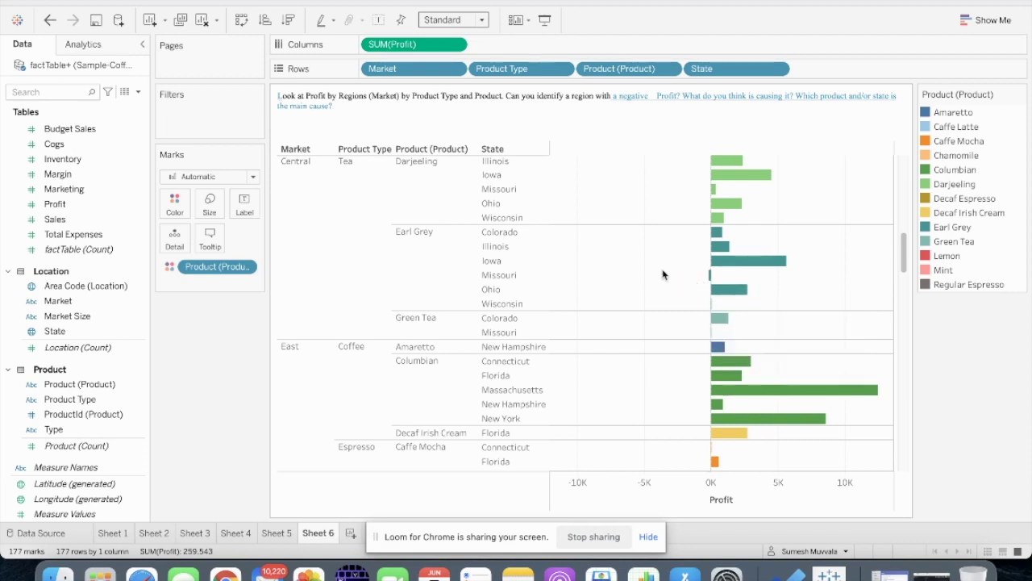
scroll(663, 274, "down", 5)
scroll(663, 275, "down", 2)
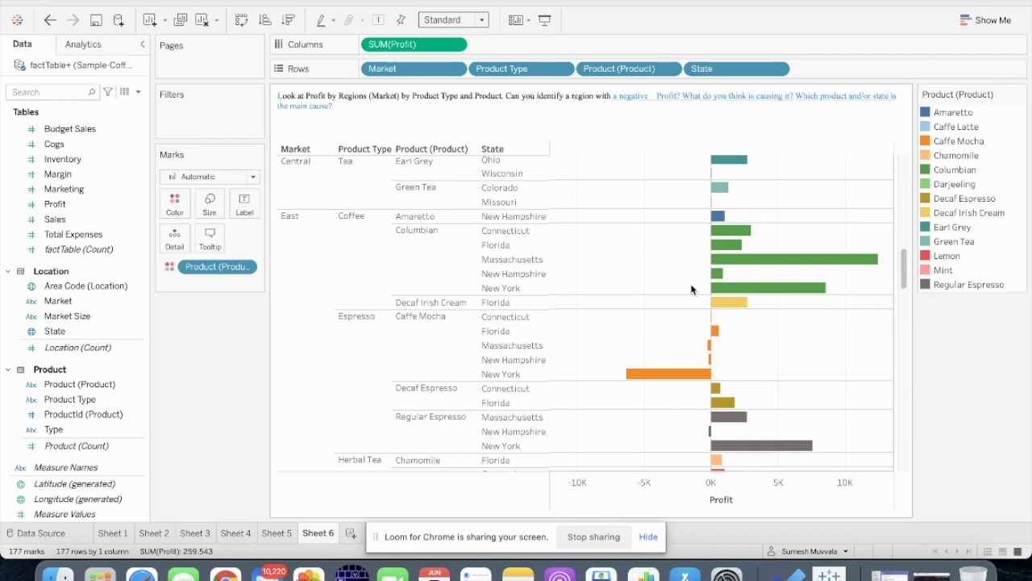
mouse_move(676, 376)
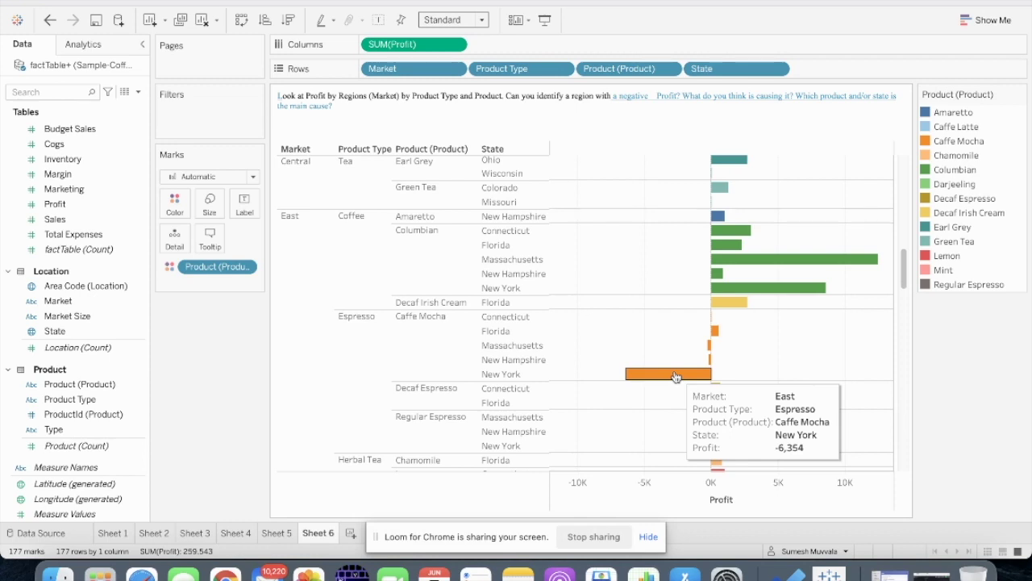
Examine the East market's herbal tea profit by product and state, reading the details of Mint in New York
scroll(676, 377, "down", 10)
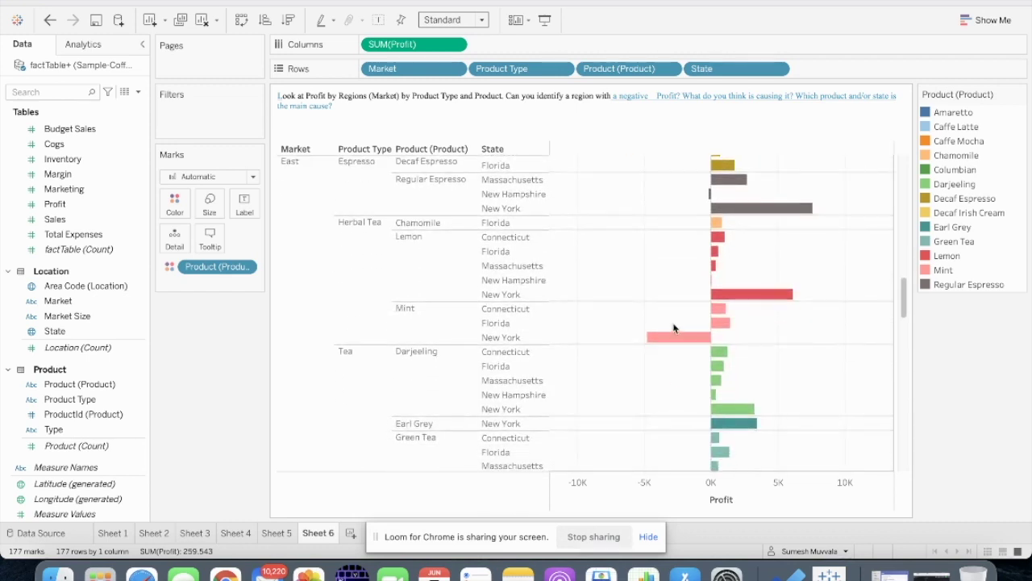
mouse_move(676, 342)
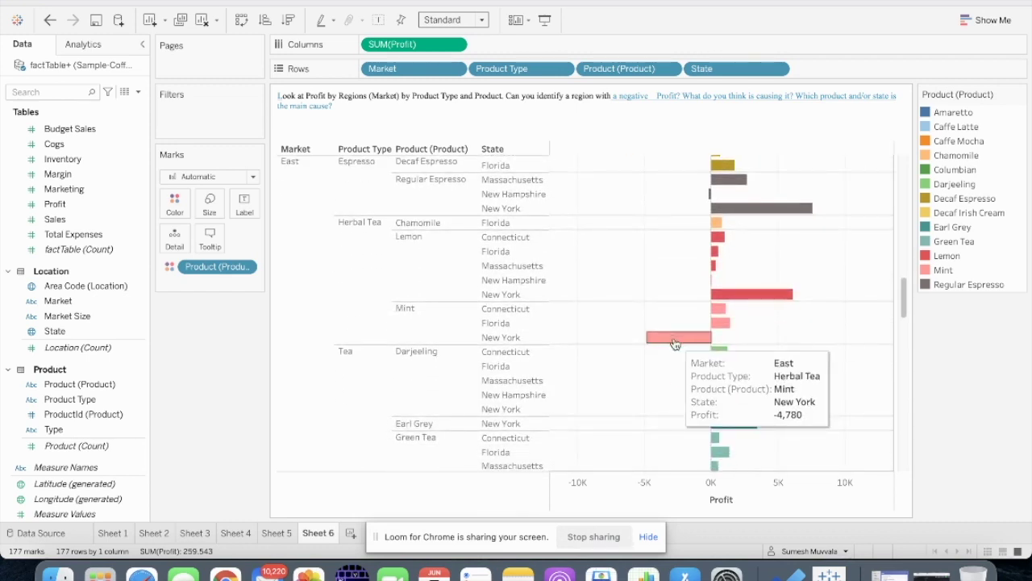
scroll(676, 344, "up", 6)
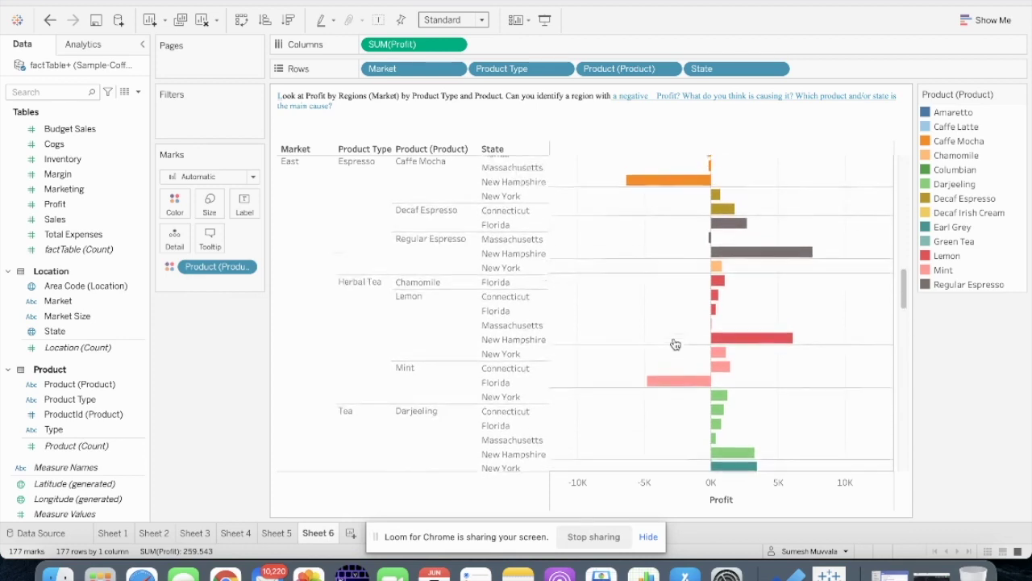
scroll(673, 353, "up", 7)
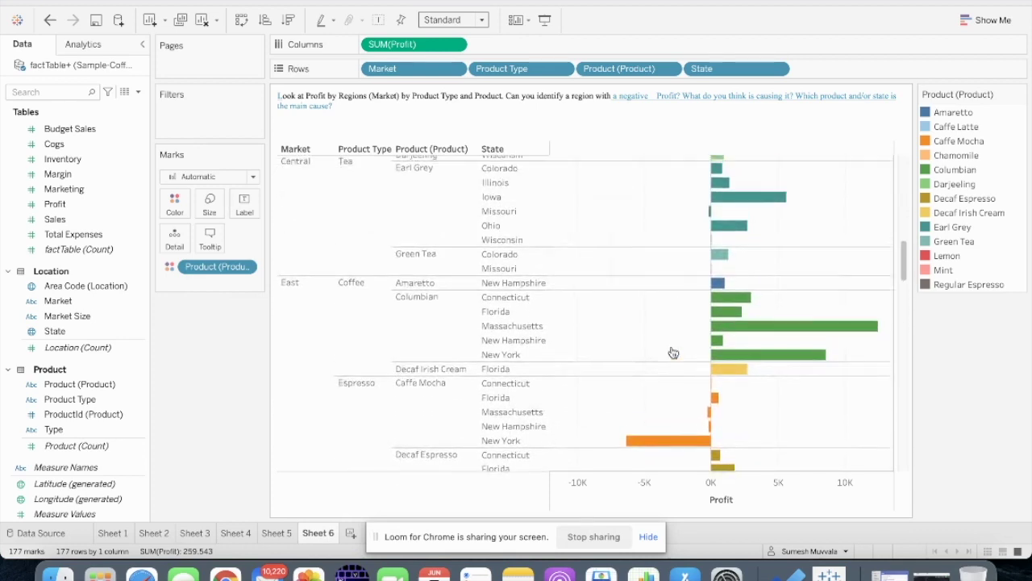
scroll(674, 352, "down", 4)
scroll(674, 353, "down", 10)
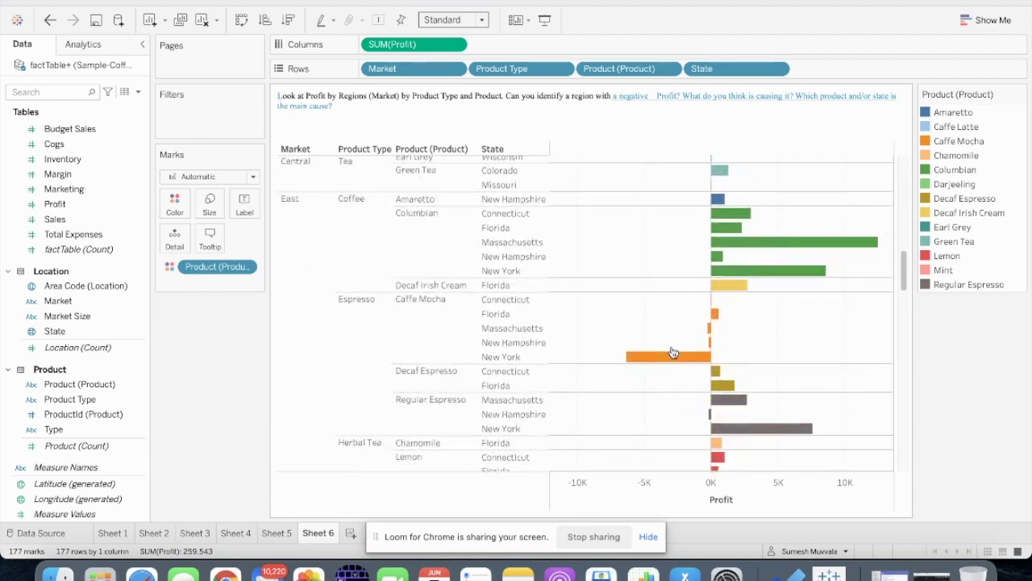
scroll(673, 353, "down", 1)
mouse_move(678, 376)
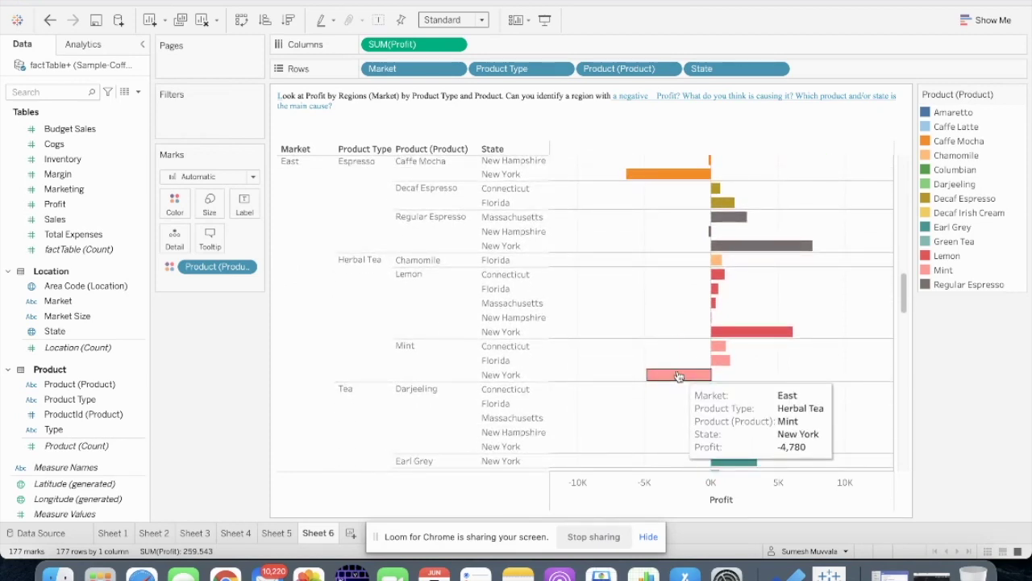
Examine the South market's profit, reading the details of New Mexico's Decaf Irish Cream, Caffe Latte and Caffe Mocha bars
scroll(678, 376, "down", 8)
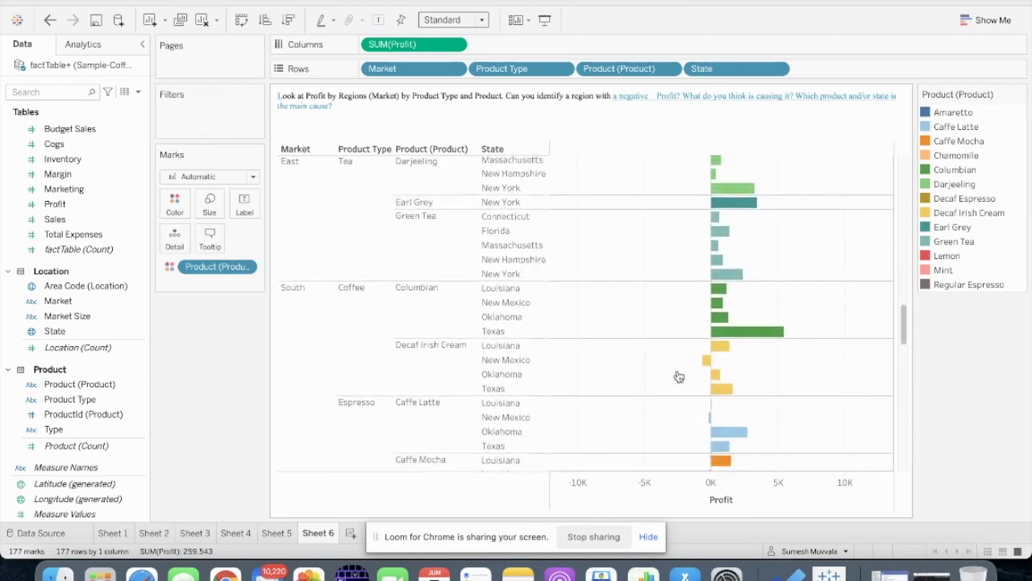
mouse_move(707, 277)
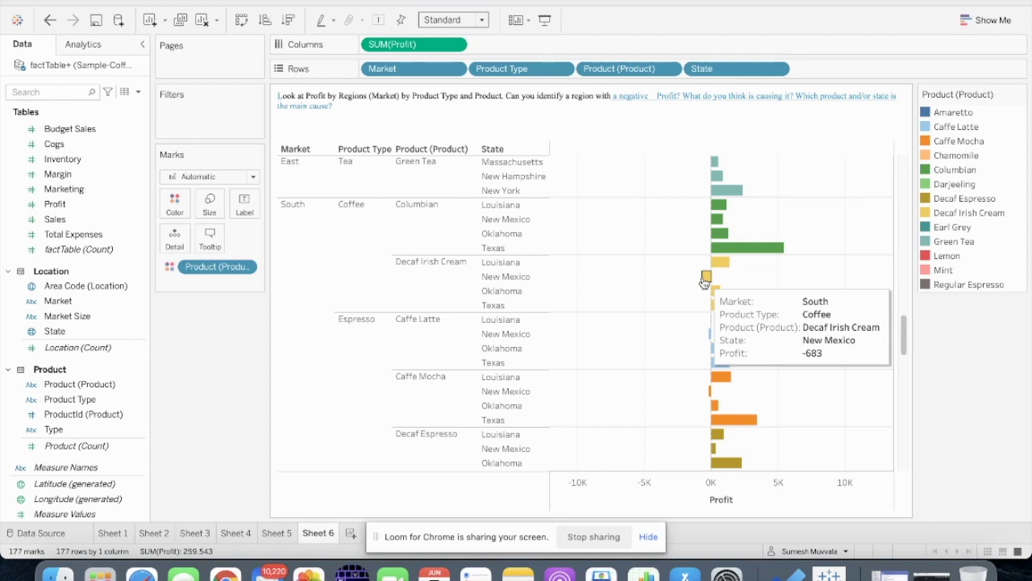
scroll(706, 277, "down", 3)
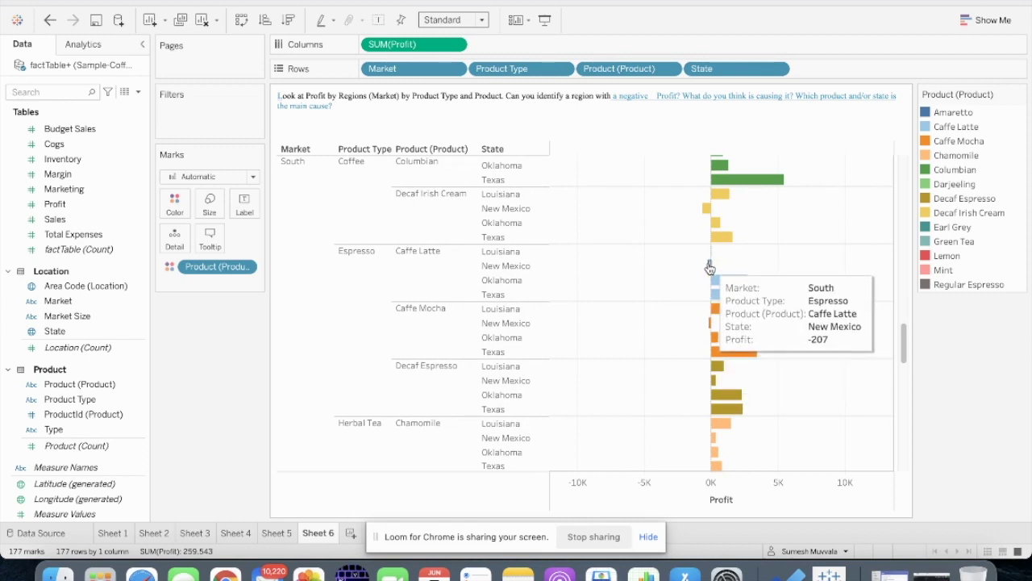
mouse_move(710, 323)
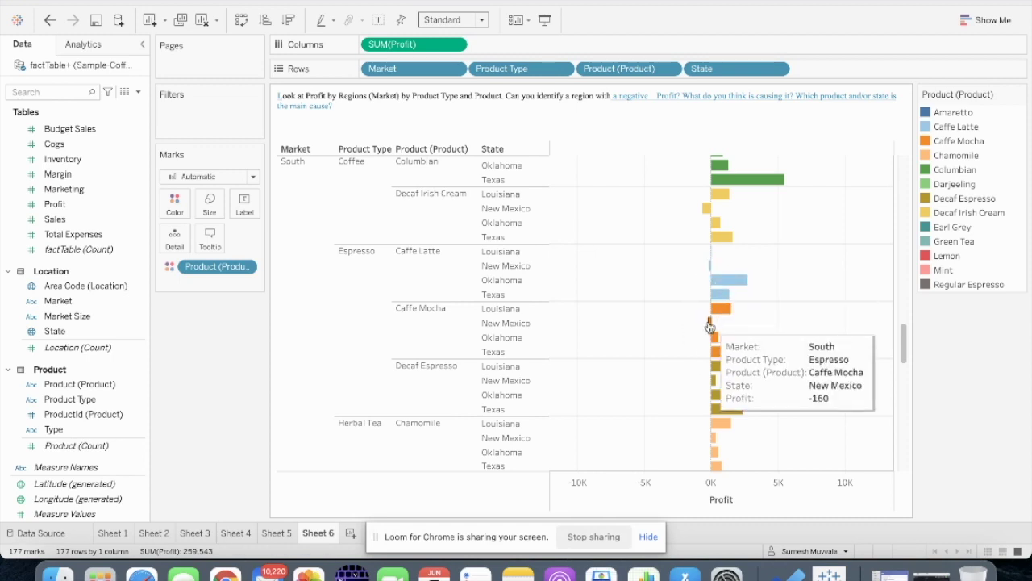
Examine the West market's negative bars, reading the details of California's Amaretto and Decaf Irish Cream and Nevada's Green Tea
scroll(689, 413, "down", 5)
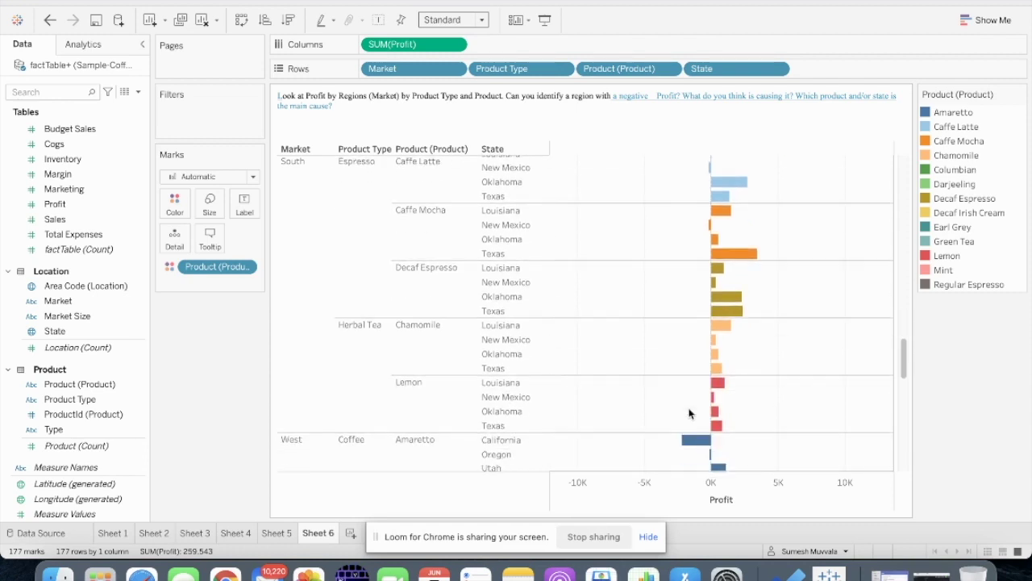
mouse_move(696, 352)
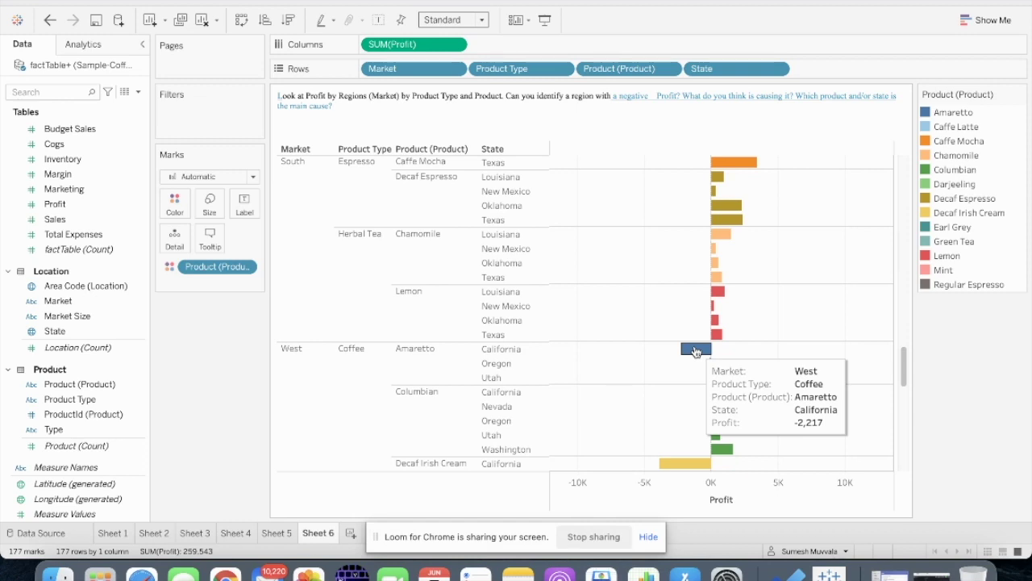
scroll(693, 351, "down", 4)
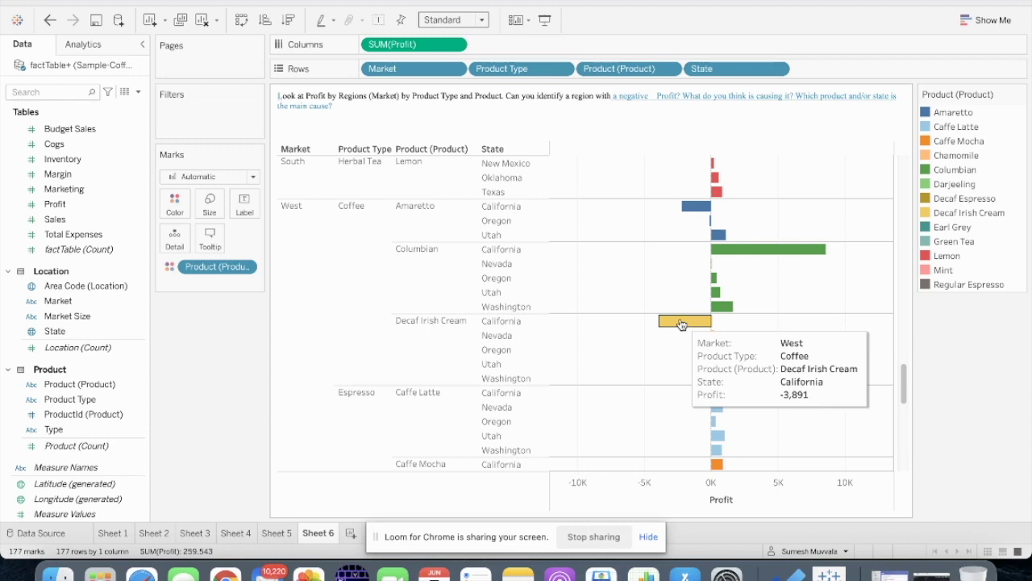
scroll(682, 324, "down", 10)
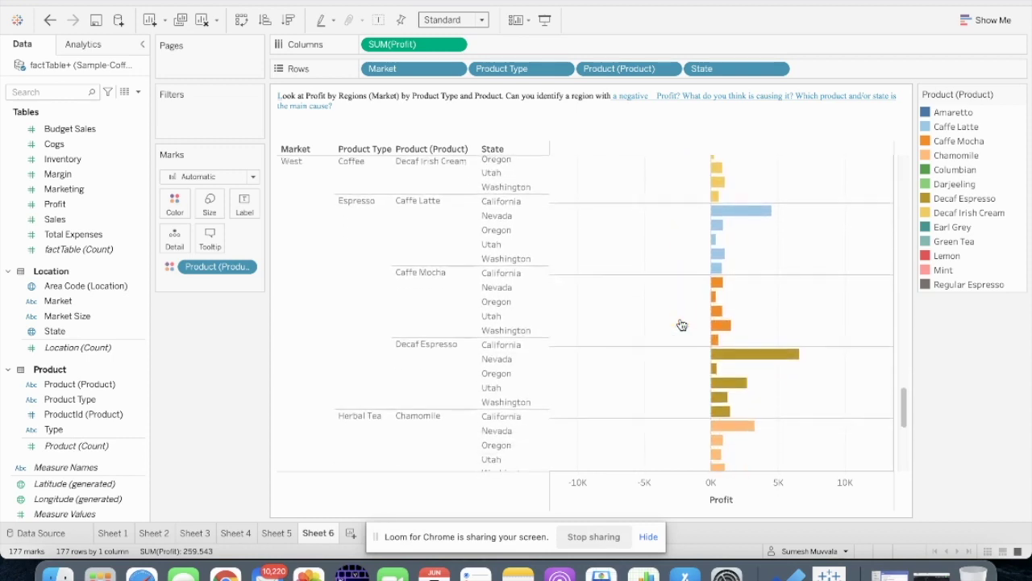
scroll(681, 324, "down", 5)
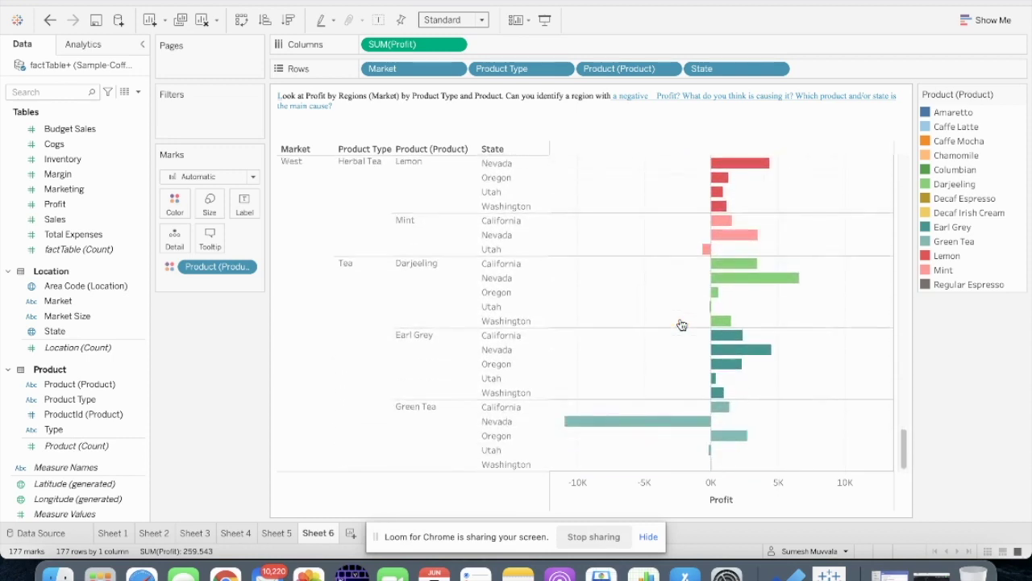
mouse_move(643, 428)
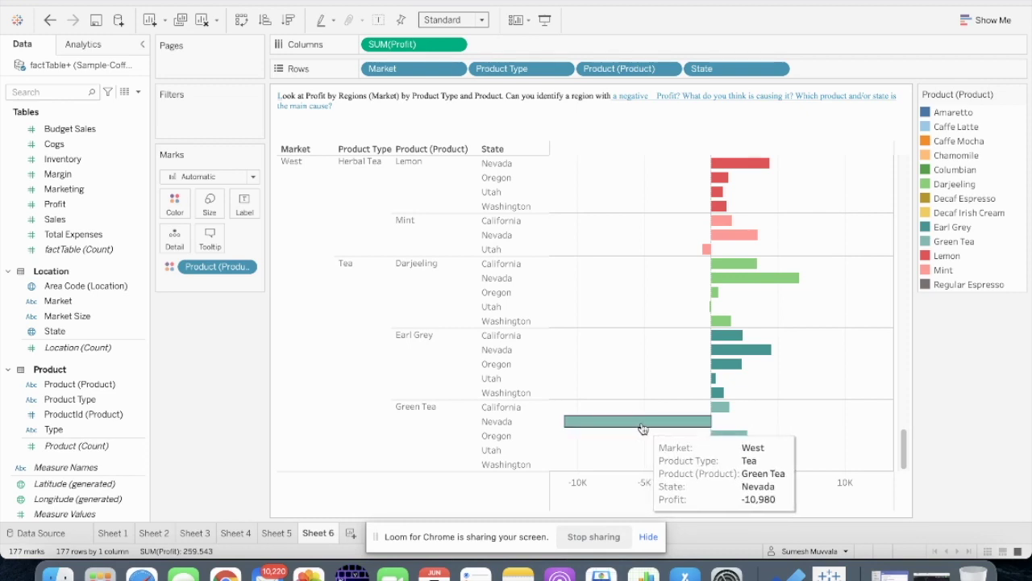
Recheck the negative bars across the markets, rereading the details of Amaretto in California and Caffe Mocha in New York
scroll(641, 430, "up", 2)
scroll(641, 428, "up", 3)
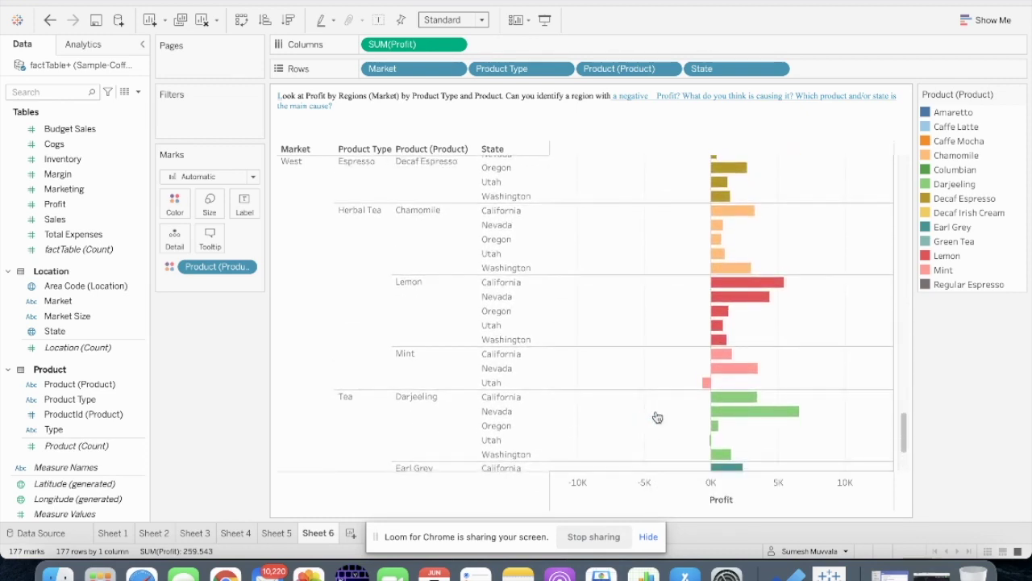
scroll(715, 395, "up", 6)
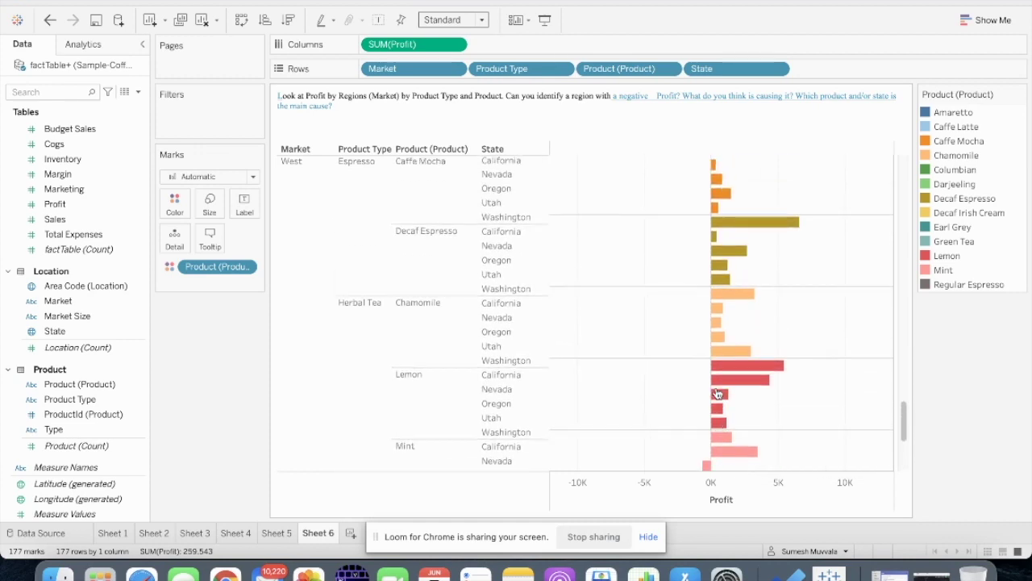
scroll(717, 392, "up", 6)
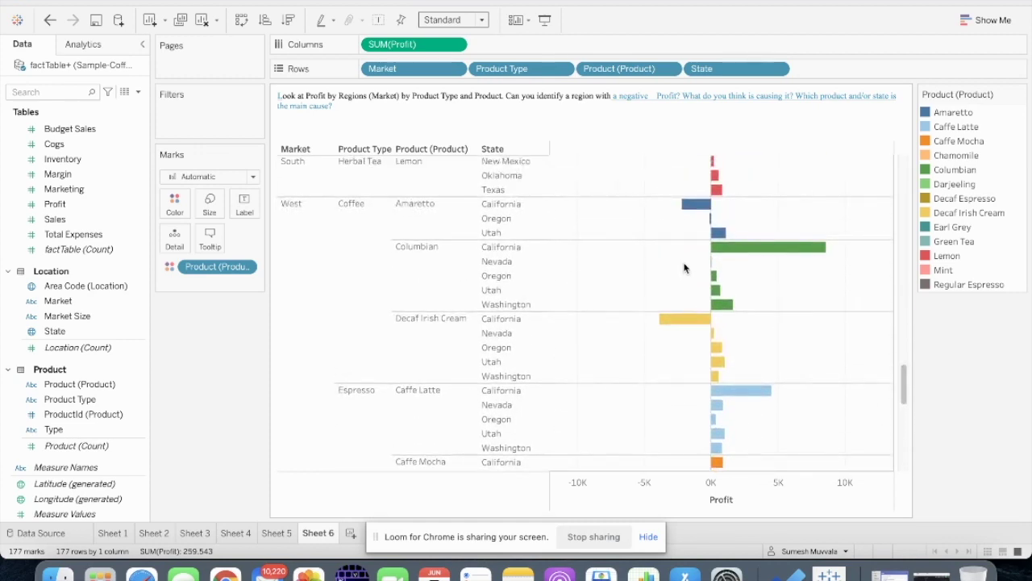
scroll(690, 323, "up", 4)
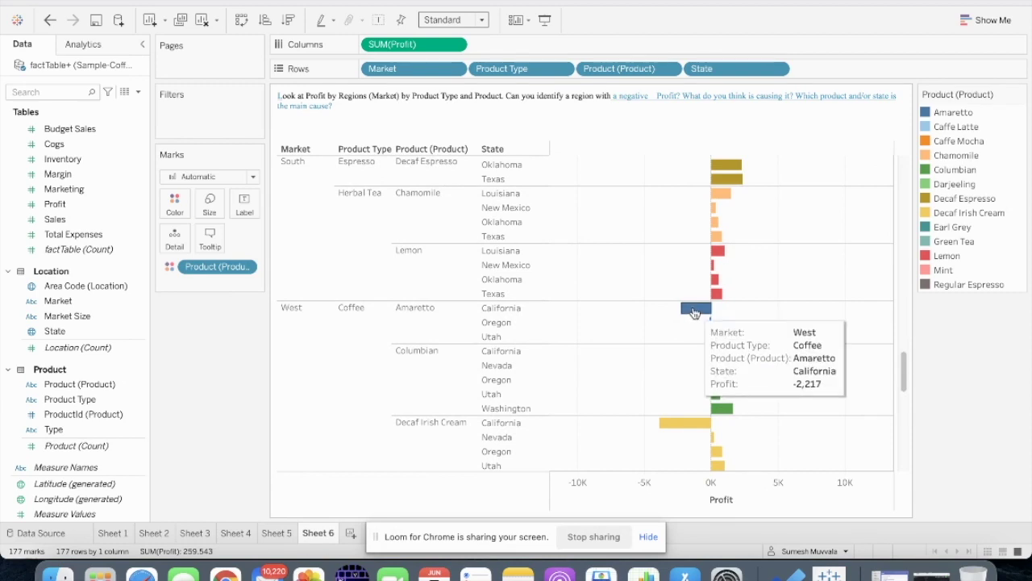
scroll(695, 314, "up", 10)
scroll(695, 314, "up", 8)
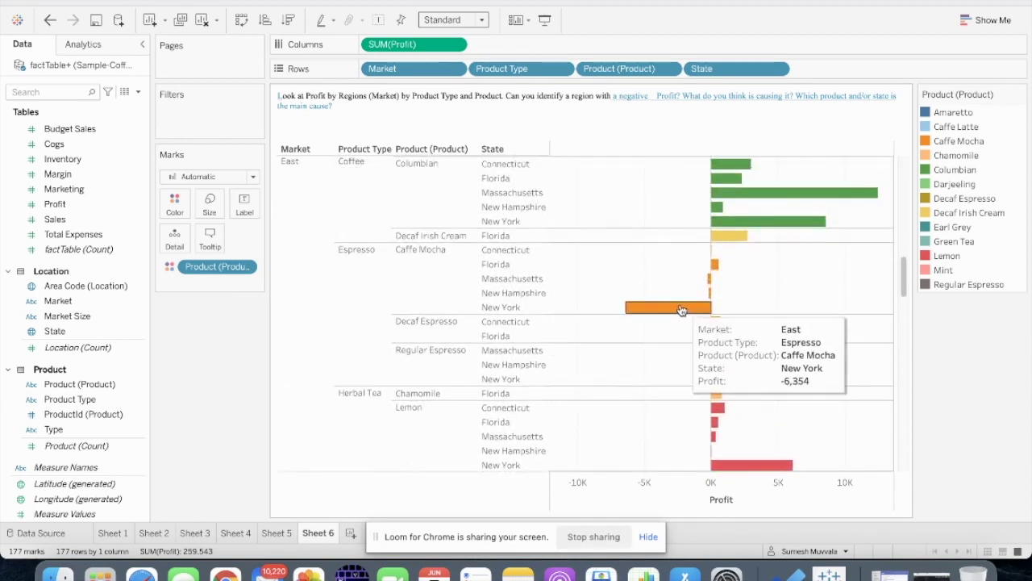
Review the Central market's profit bars from the start of the chart against the question in the sheet title
scroll(682, 310, "up", 8)
scroll(679, 310, "up", 5)
scroll(680, 311, "up", 7)
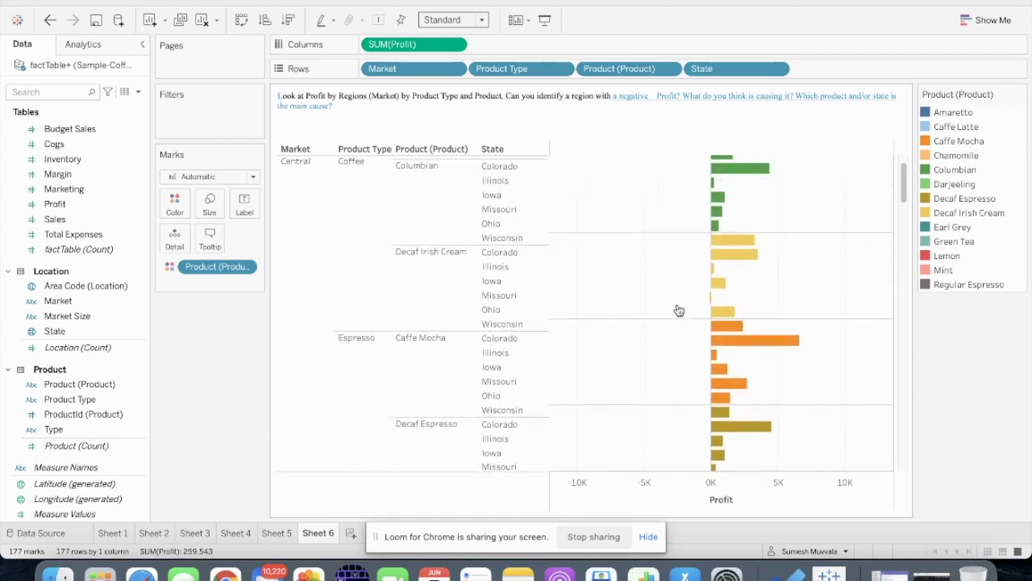
scroll(679, 310, "up", 2)
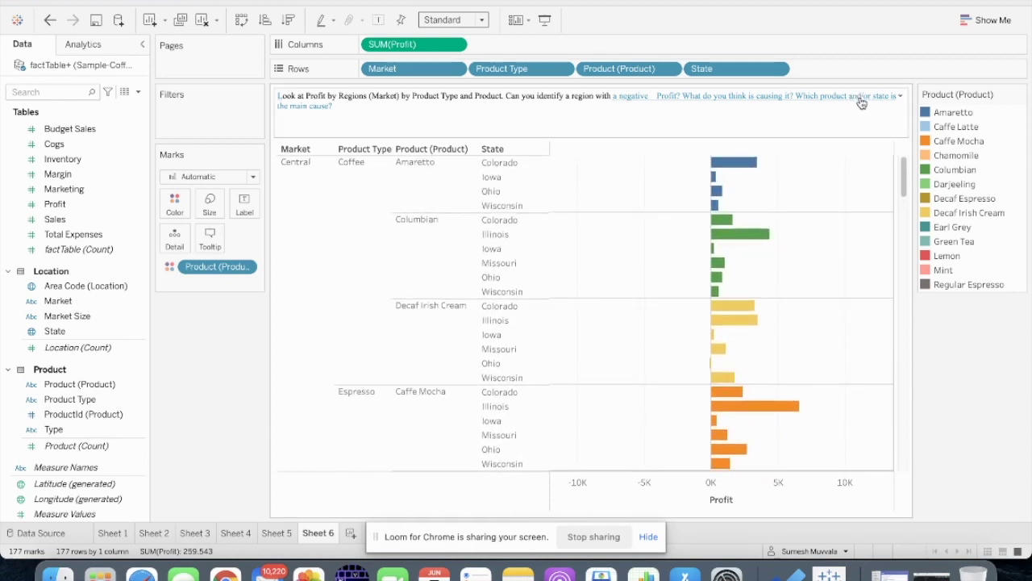
scroll(652, 333, "down", 5)
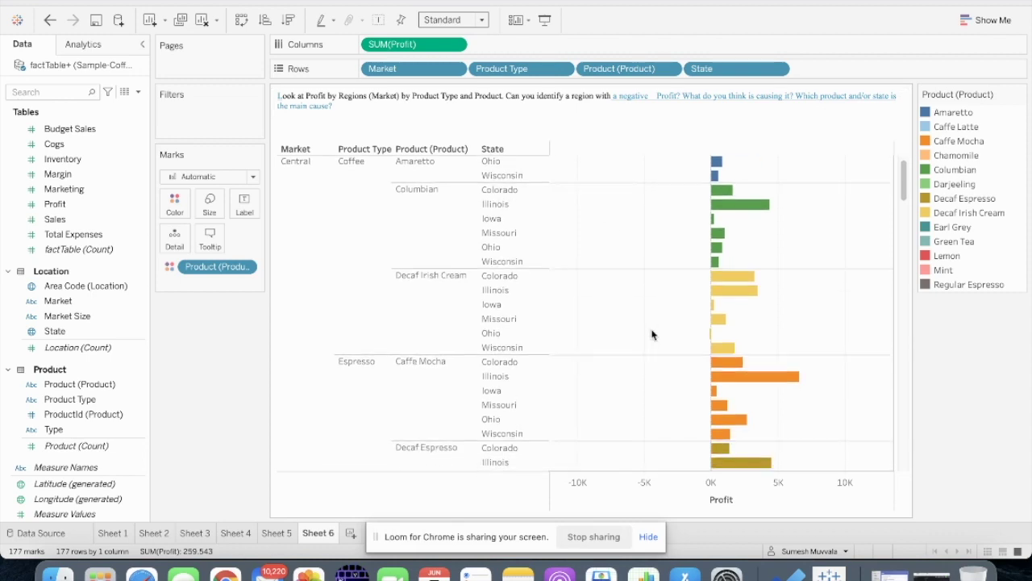
scroll(652, 334, "down", 5)
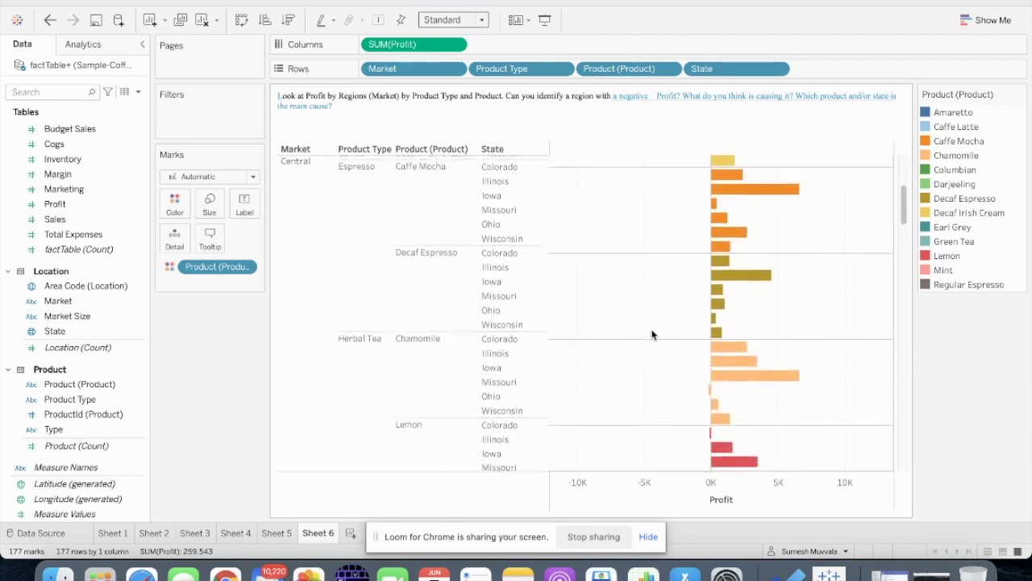
Remove Product (Product) from the rows, keeping it on colour, and look over the stacked bars by state
scroll(652, 333, "up", 8)
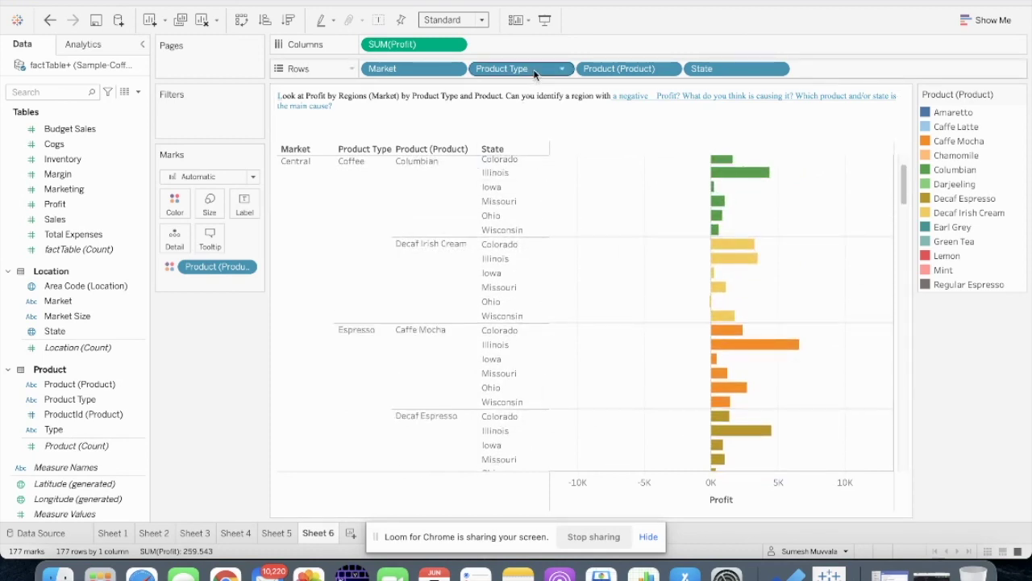
left_click_drag(650, 70, 139, 271)
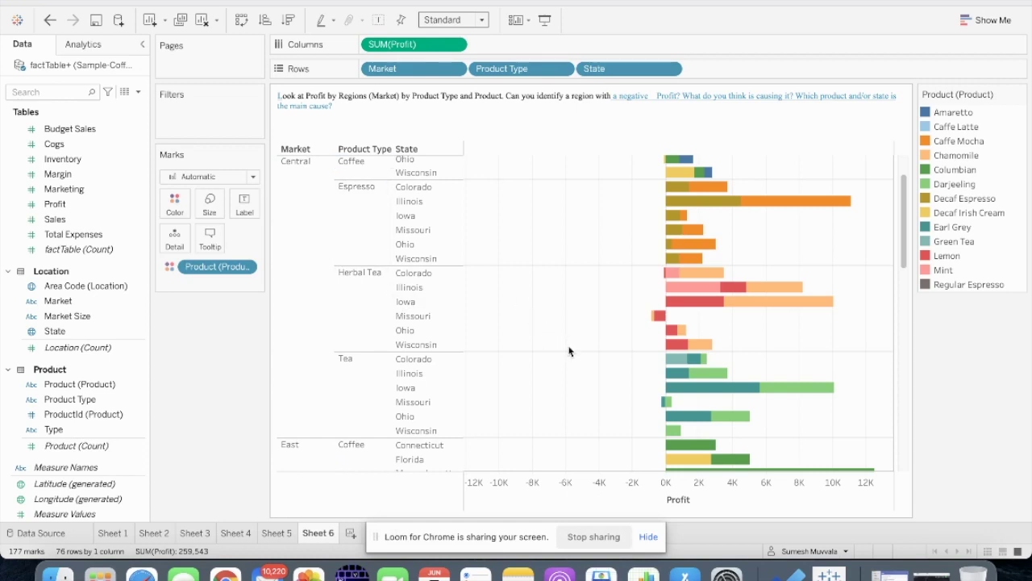
scroll(570, 351, "down", 10)
scroll(570, 352, "down", 15)
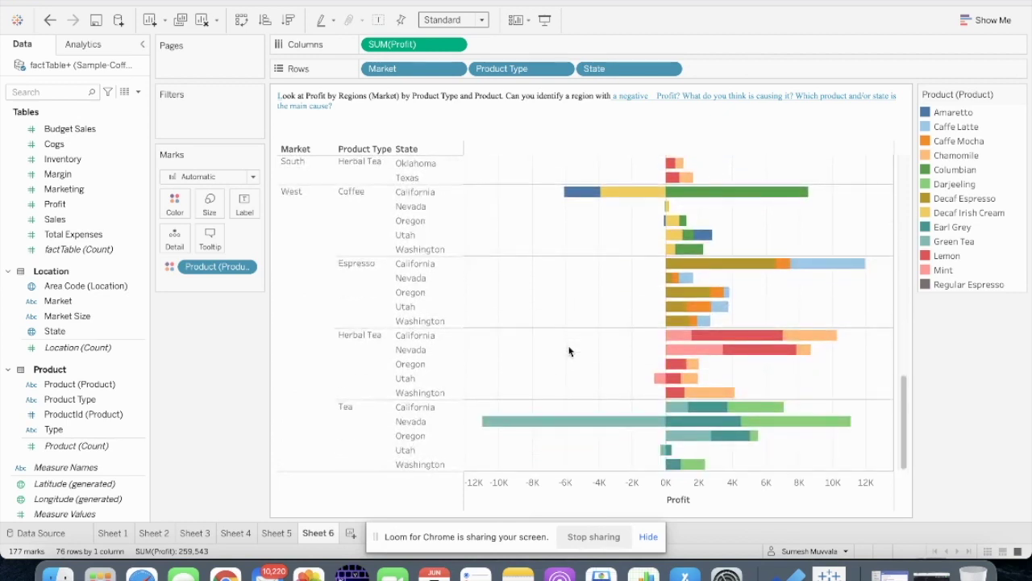
Inspect the stacked negative segments, reading the details of Decaf Irish Cream in California and Caffe Mocha in New York
scroll(570, 355, "up", 2)
mouse_move(578, 451)
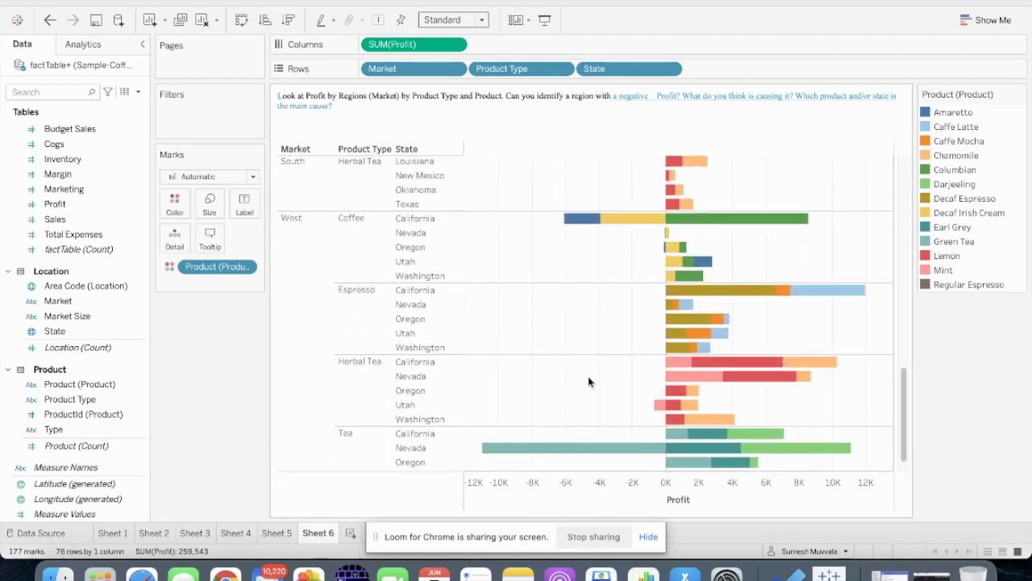
mouse_move(641, 222)
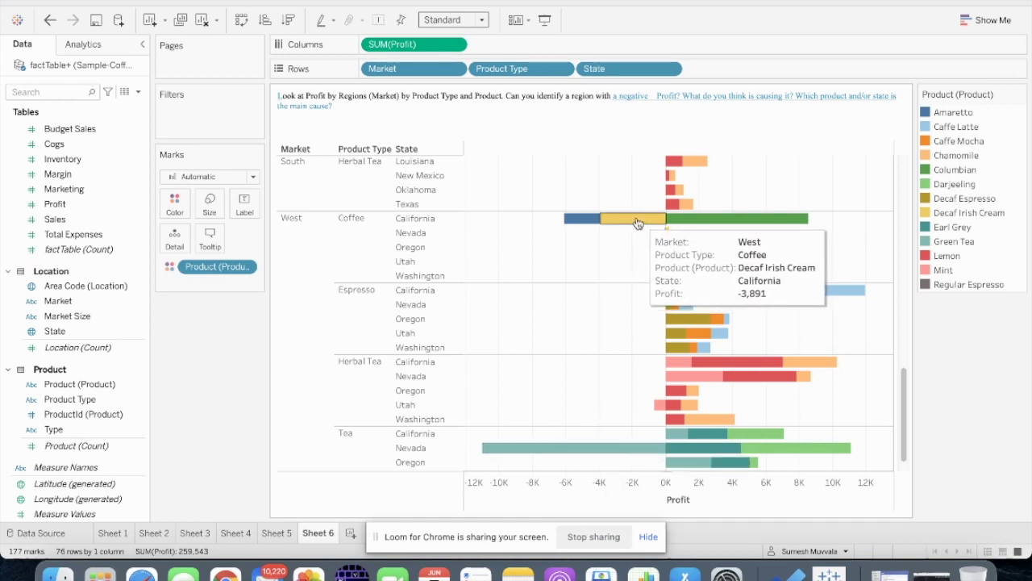
mouse_move(589, 220)
scroll(596, 258, "up", 8)
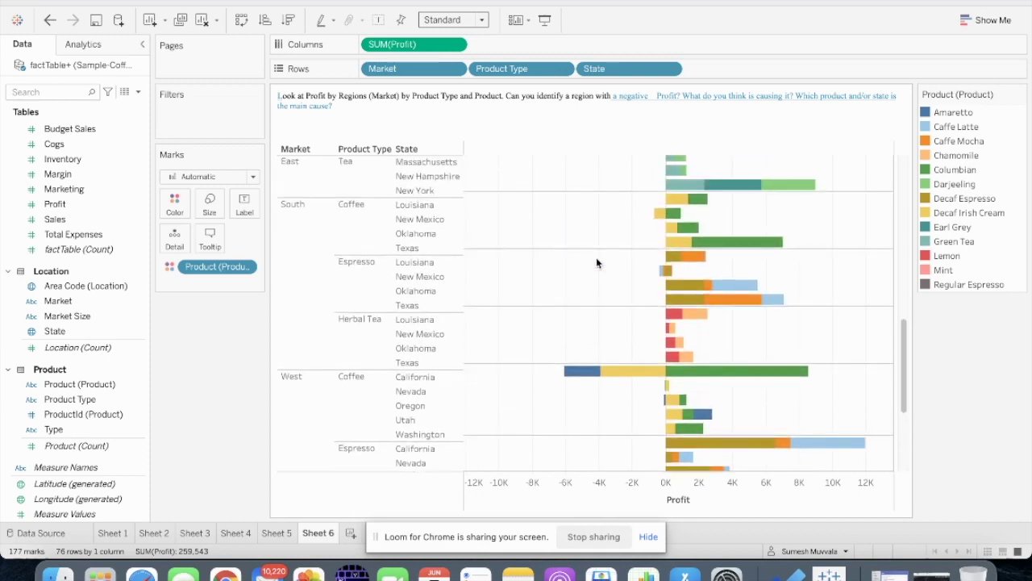
mouse_move(618, 246)
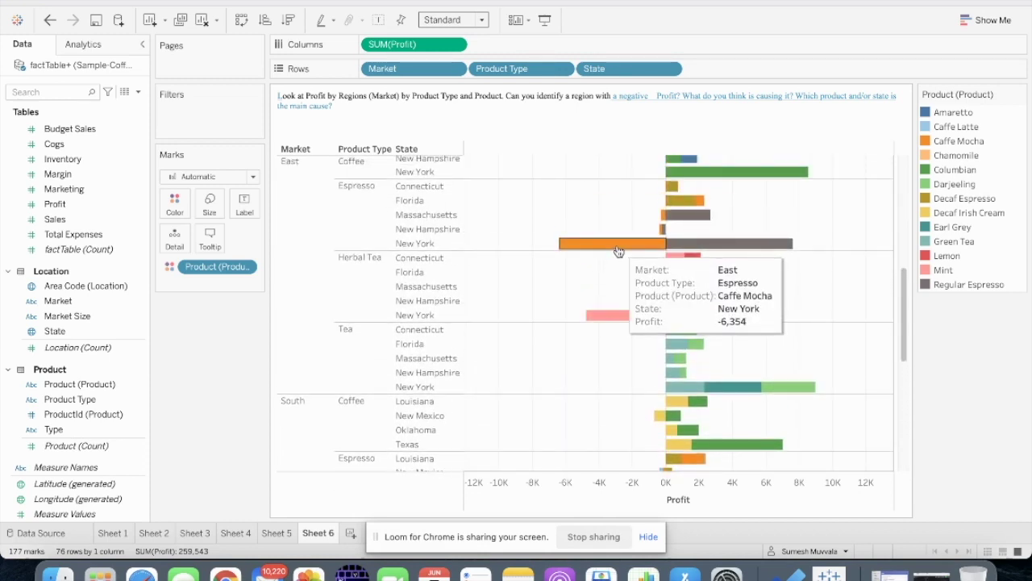
Look over the Central and East markets' stacked bars, reading the details of the Mint segment in New York
scroll(619, 251, "up", 10)
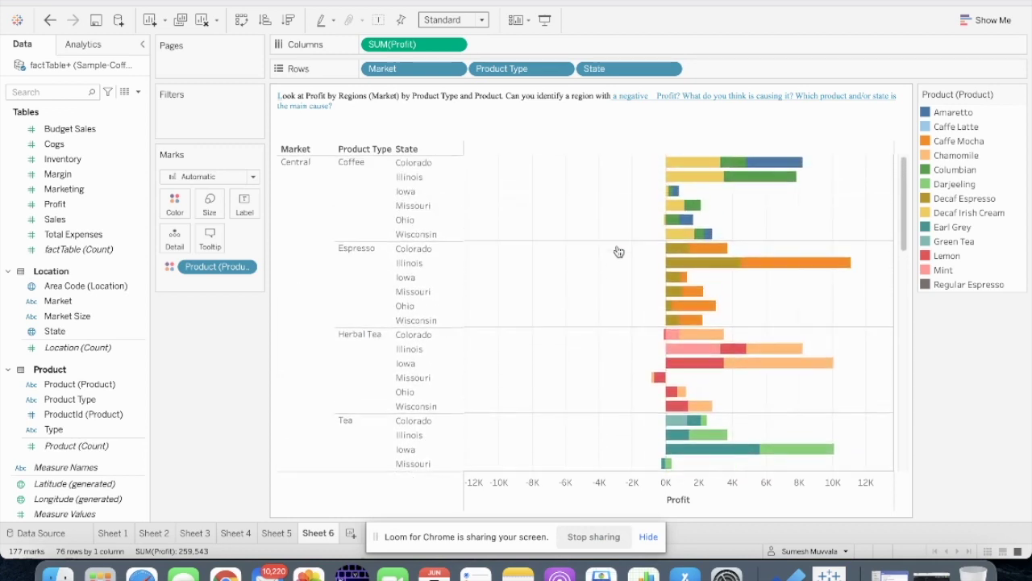
scroll(619, 251, "down", 10)
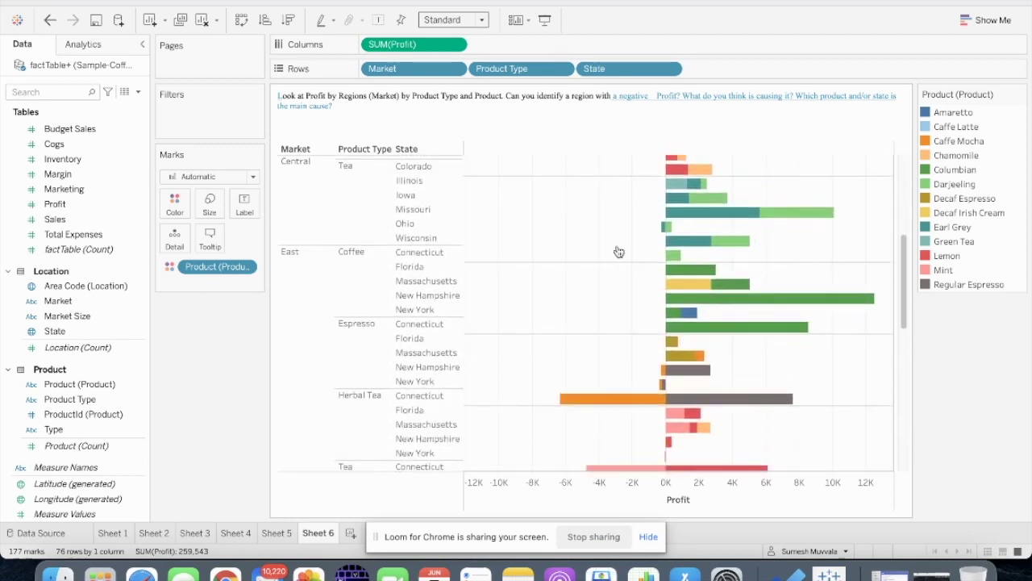
scroll(619, 251, "down", 3)
mouse_move(625, 277)
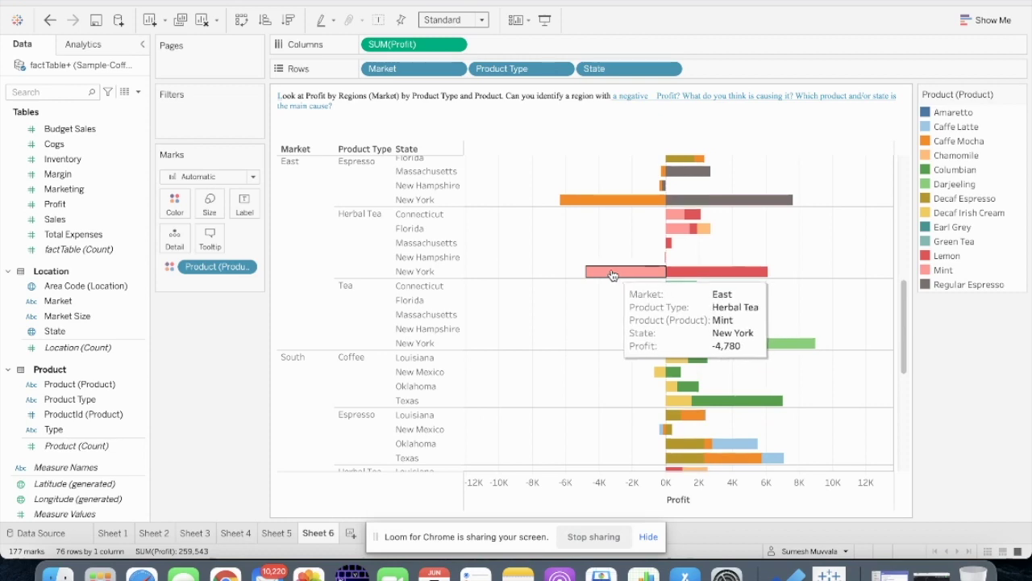
Look over the South and West markets' stacked bars, reading the details of the Green Tea segment in Nevada
scroll(620, 274, "down", 8)
scroll(613, 275, "down", 3)
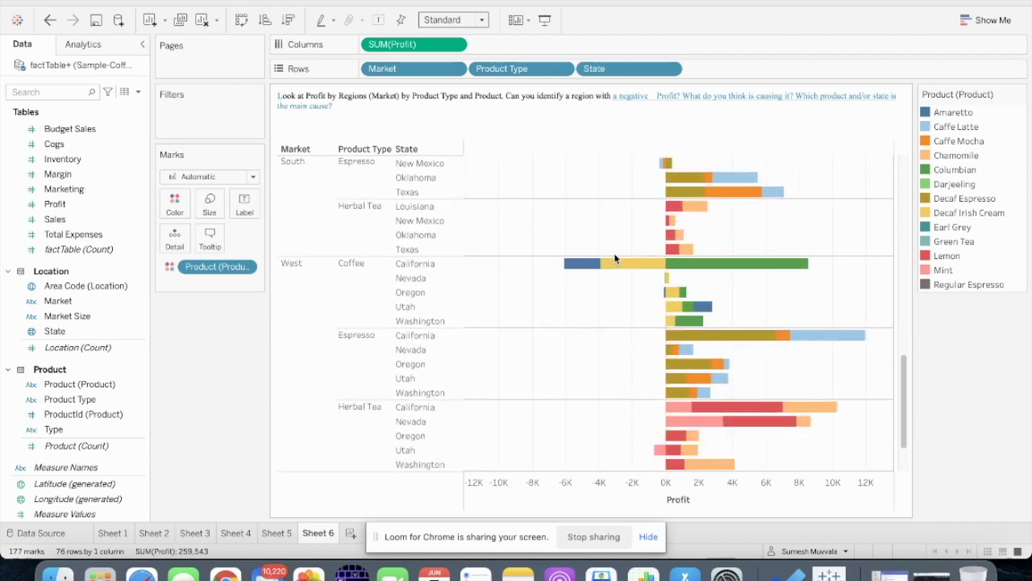
scroll(619, 266, "down", 3)
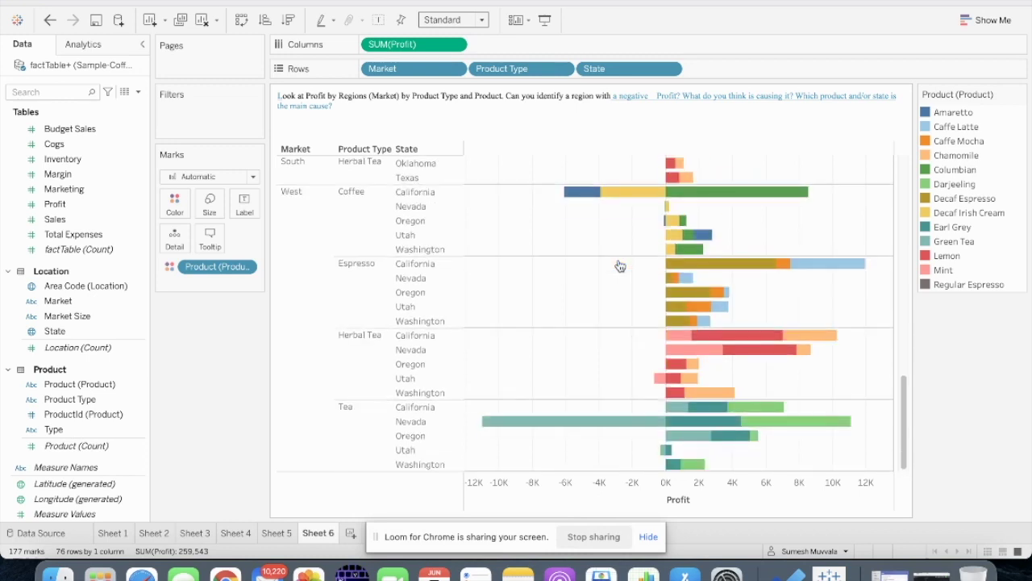
mouse_move(593, 424)
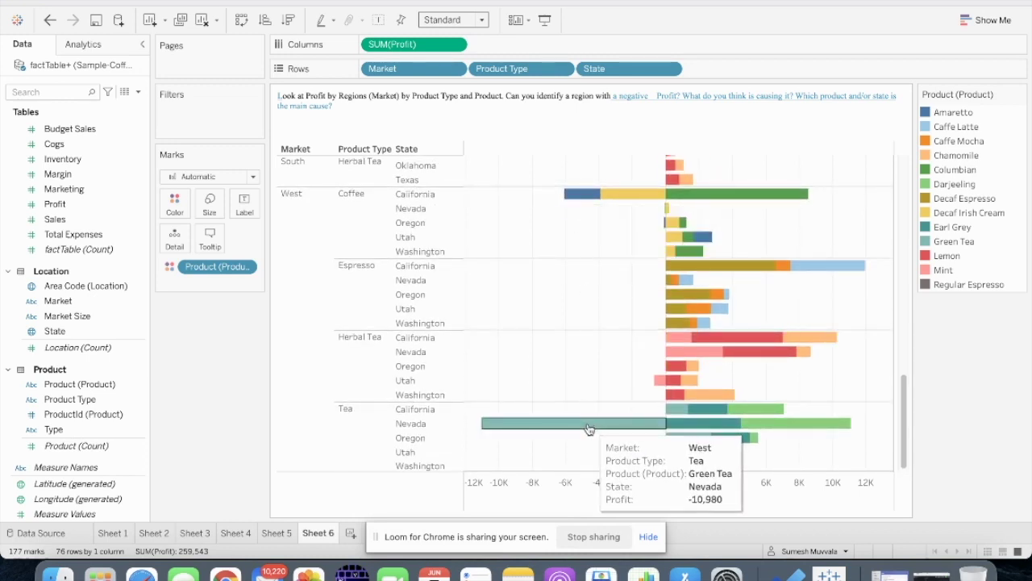
Recheck the East and Central markets' negative segments, reading Caffe Mocha and Mint in New York and Earl Grey in Missouri
scroll(592, 425, "up", 10)
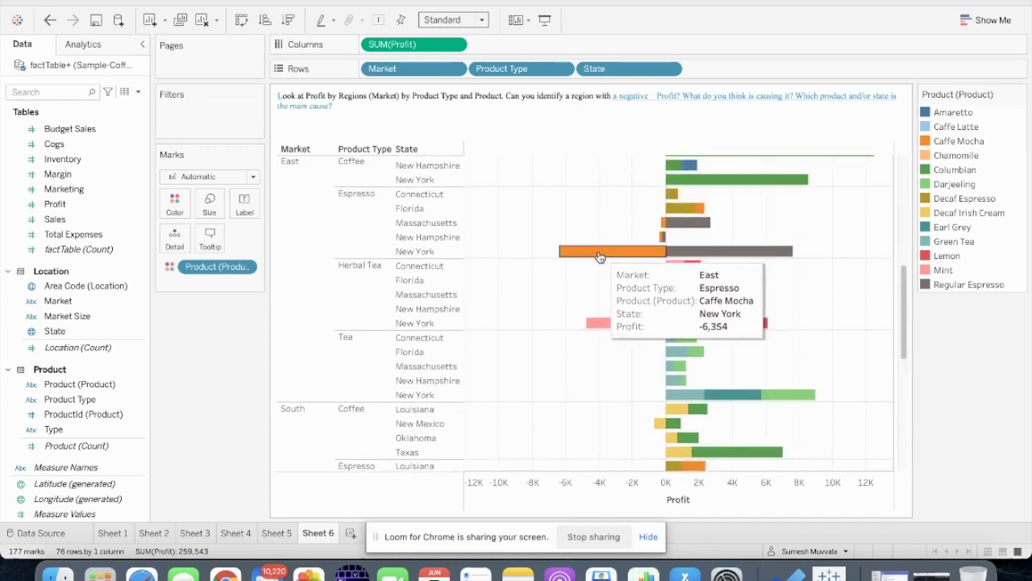
mouse_move(605, 325)
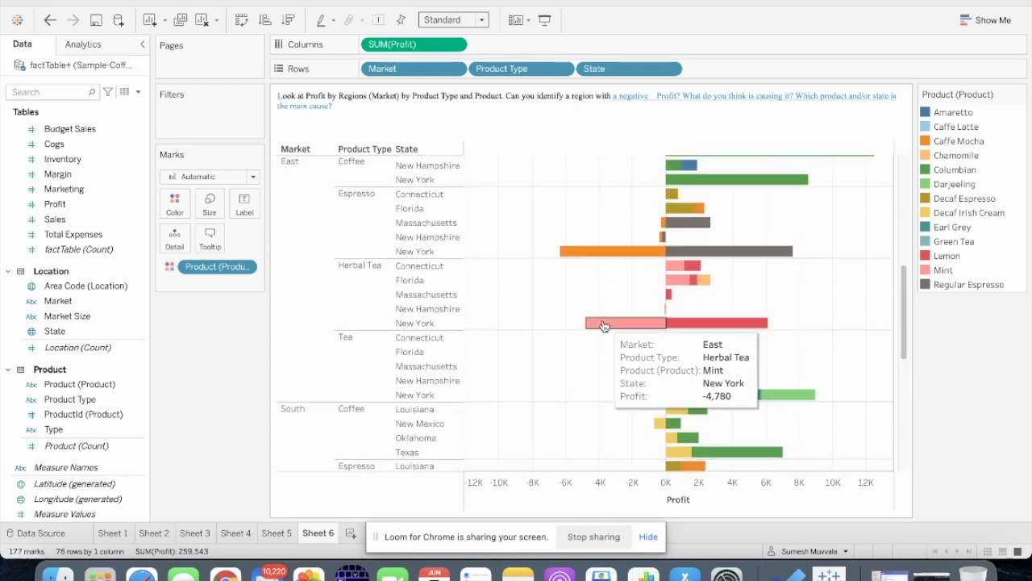
scroll(604, 326, "up", 5)
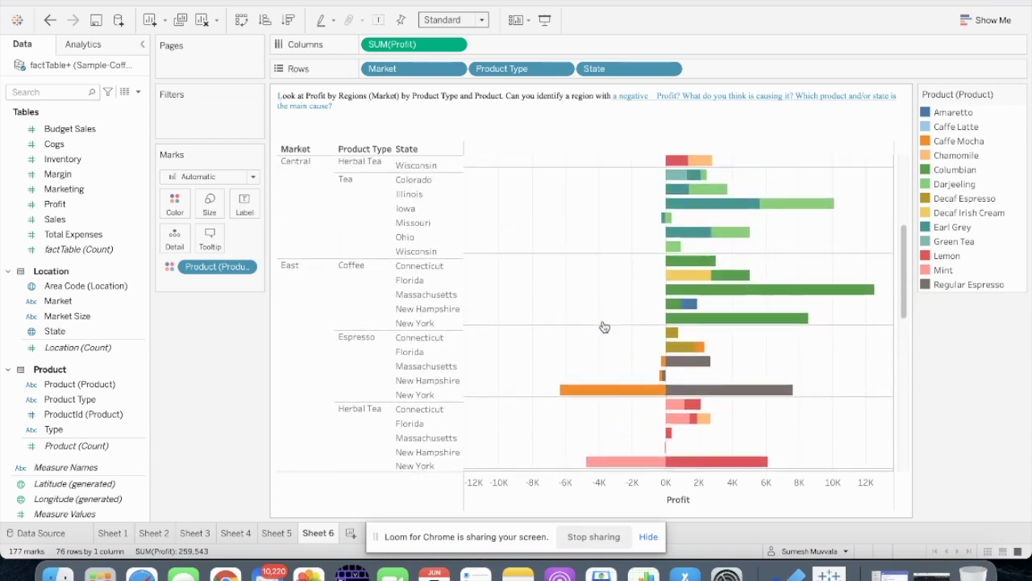
scroll(604, 326, "up", 4)
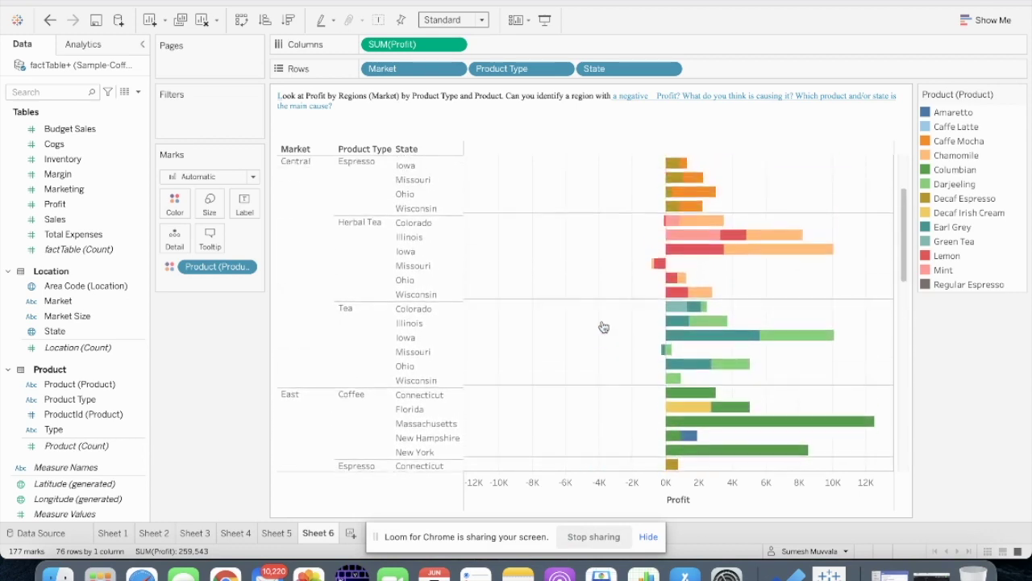
scroll(604, 327, "up", 5)
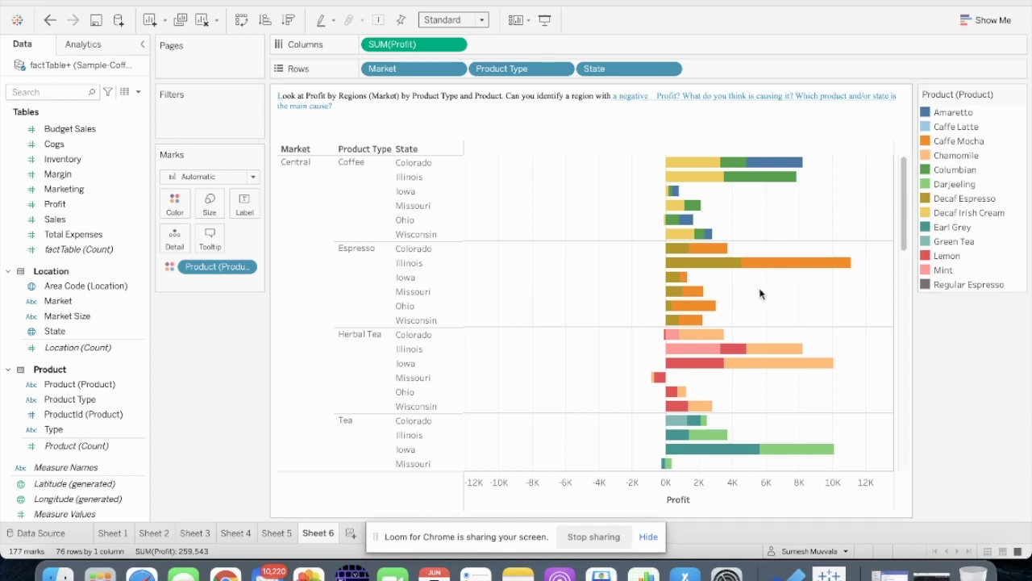
mouse_move(664, 466)
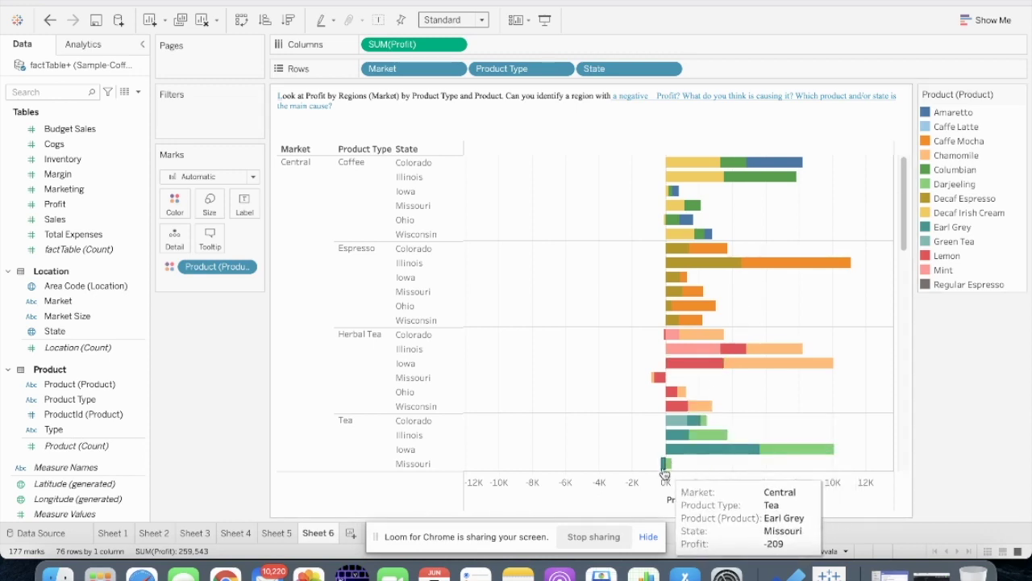
scroll(664, 452, "down", 5)
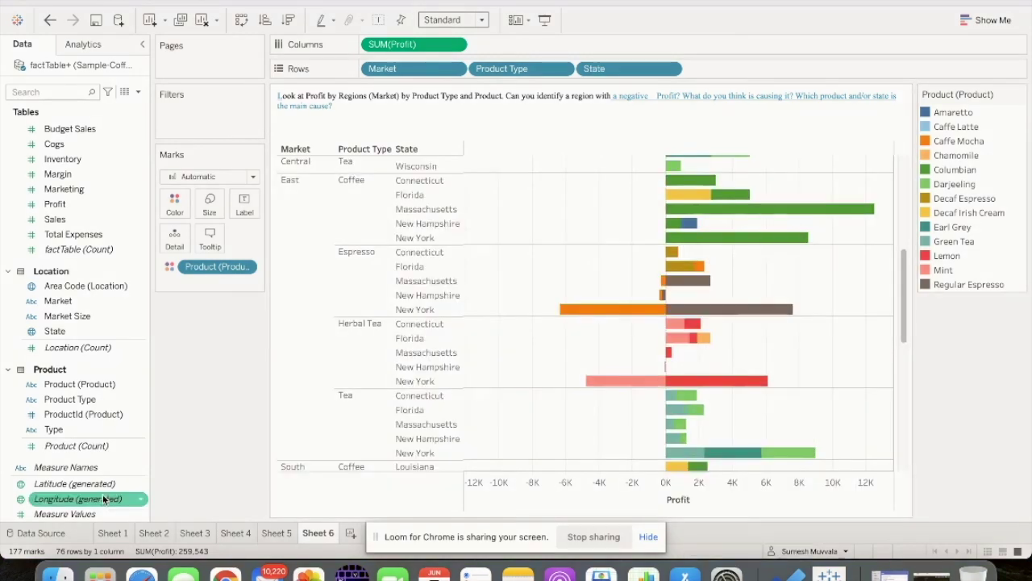
Review Sheet 1's sales by product type and market size, and Sheet 2's treemap from West Herbal Tea to South Herbal Tea
left_click(112, 536)
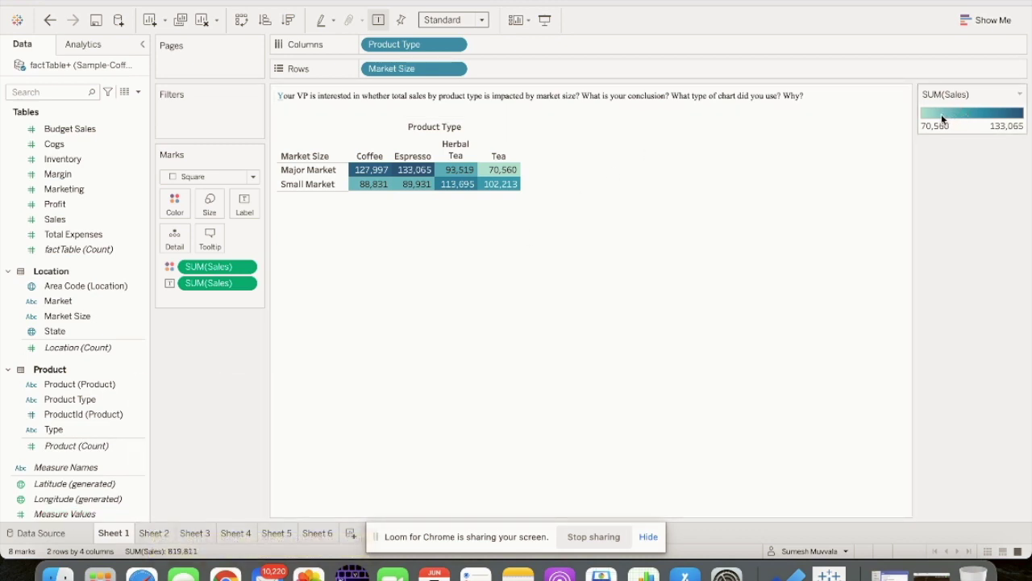
mouse_move(379, 184)
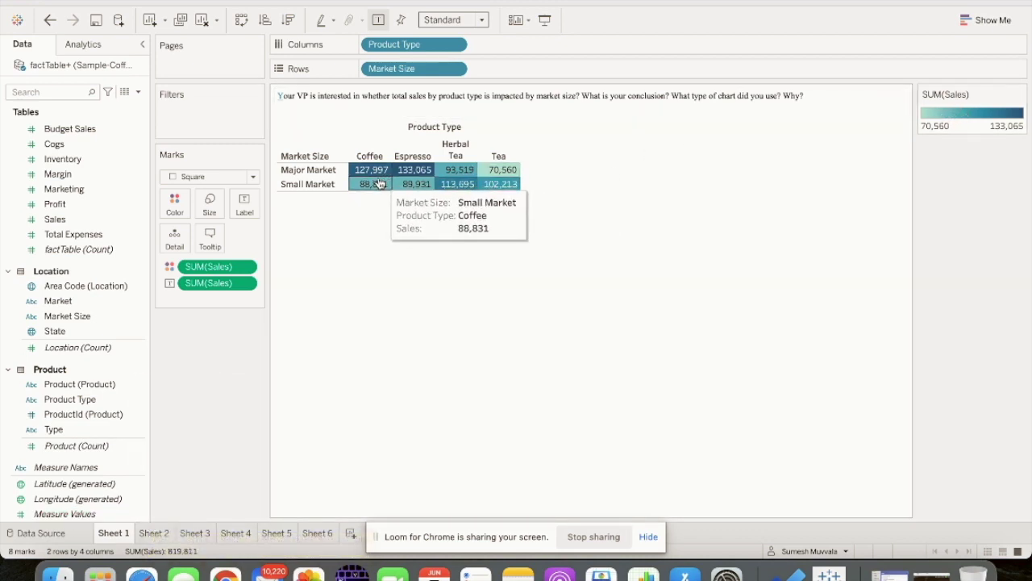
mouse_move(413, 185)
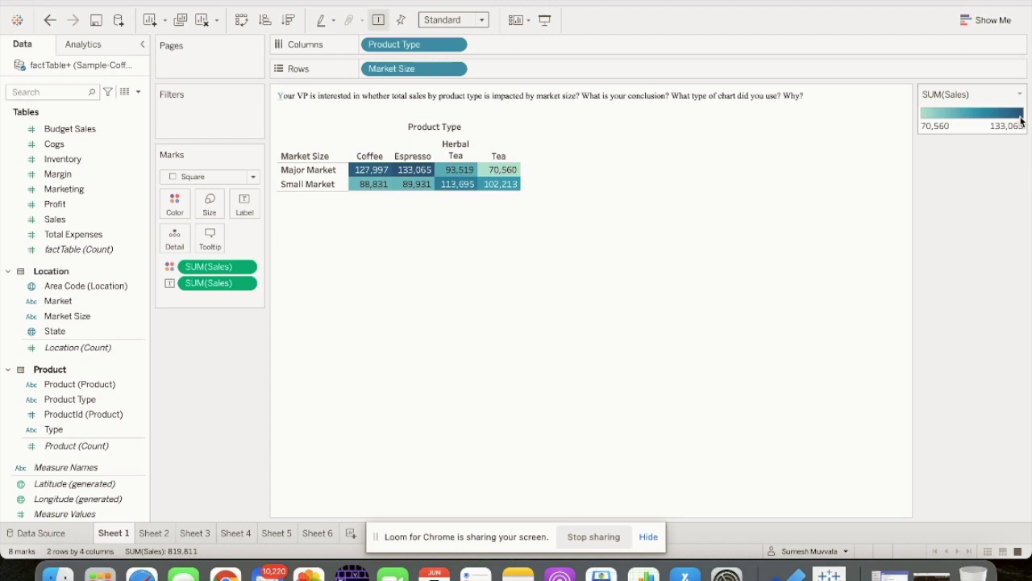
left_click(153, 533)
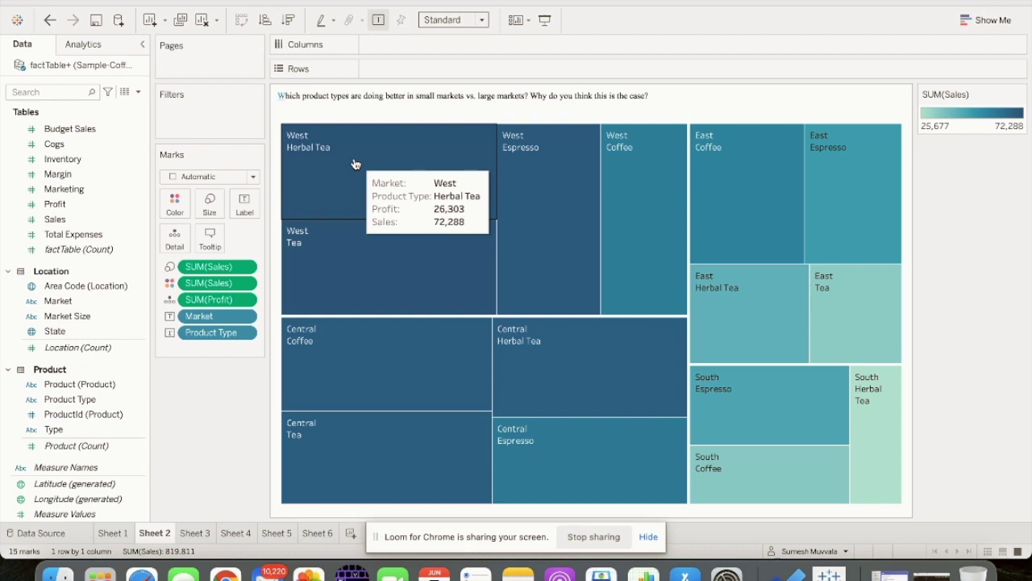
mouse_move(855, 449)
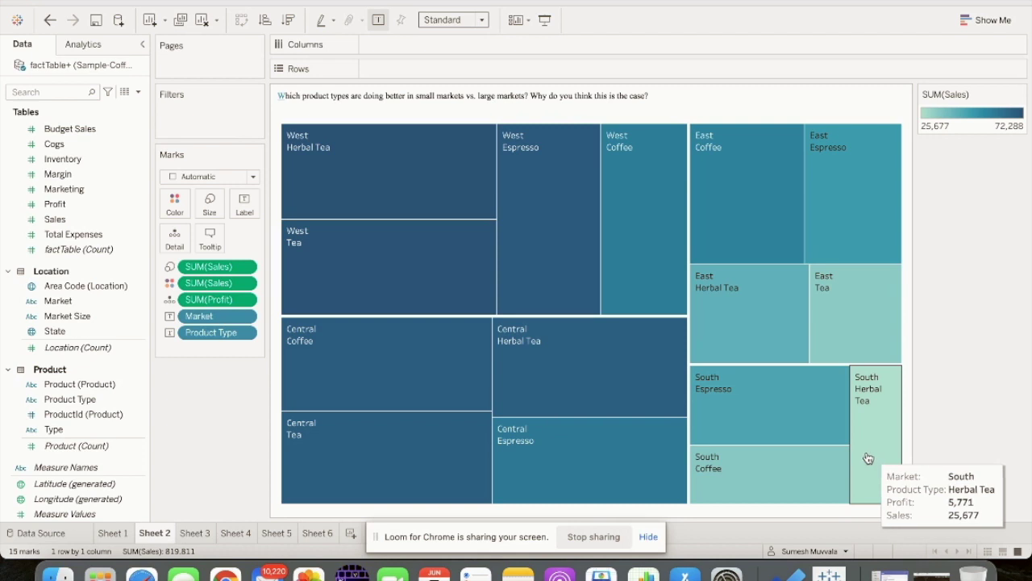
Review Sheet 3's Coffee profit and Espresso sales bars, and Sheet 4's California margin and profit by product
left_click(194, 533)
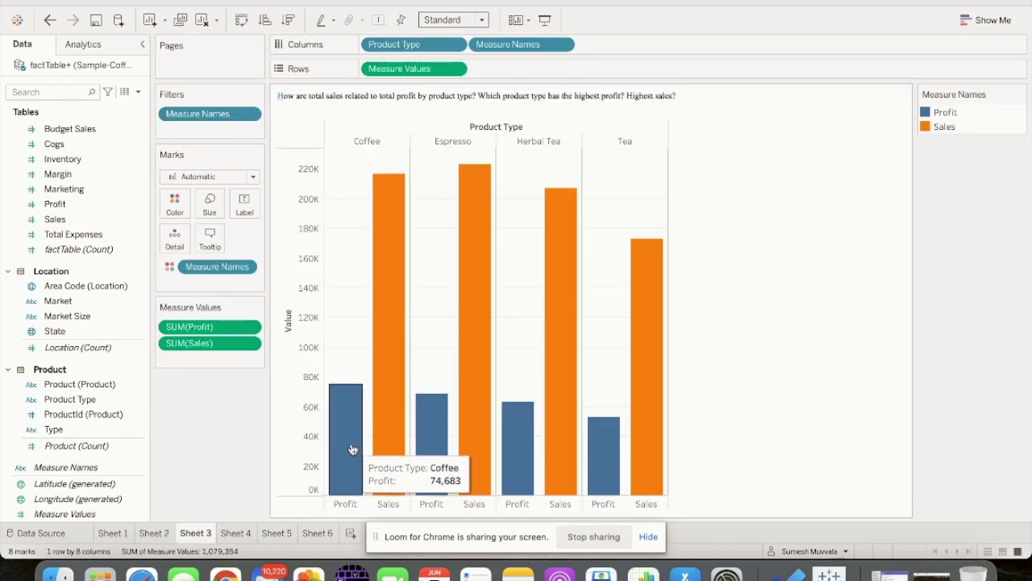
mouse_move(473, 179)
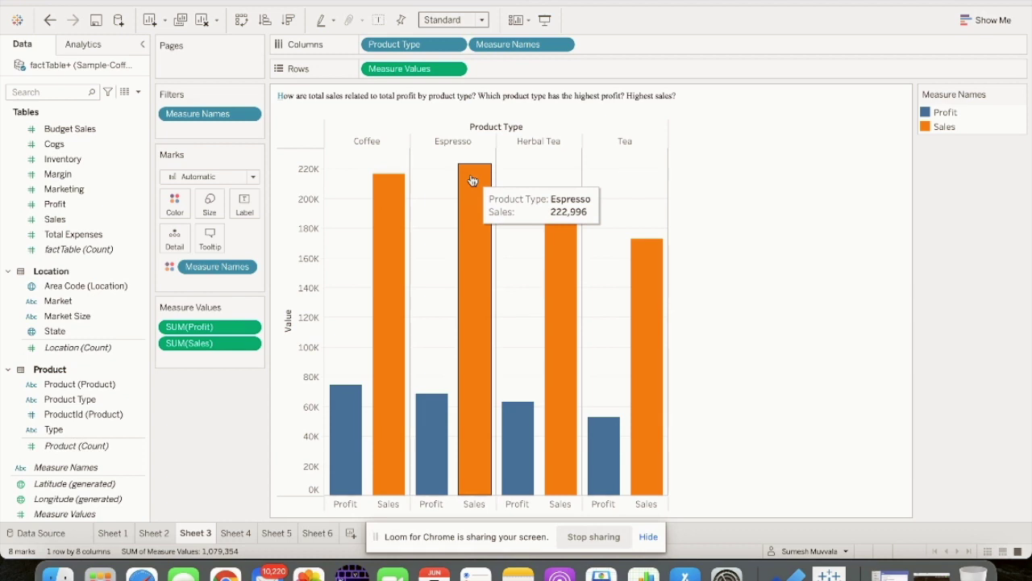
mouse_move(355, 406)
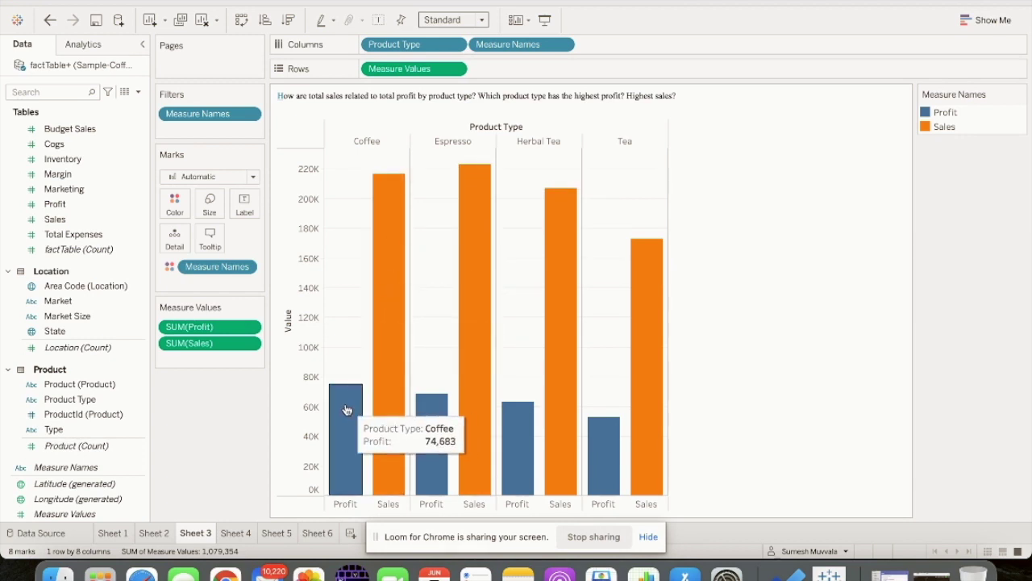
left_click(244, 534)
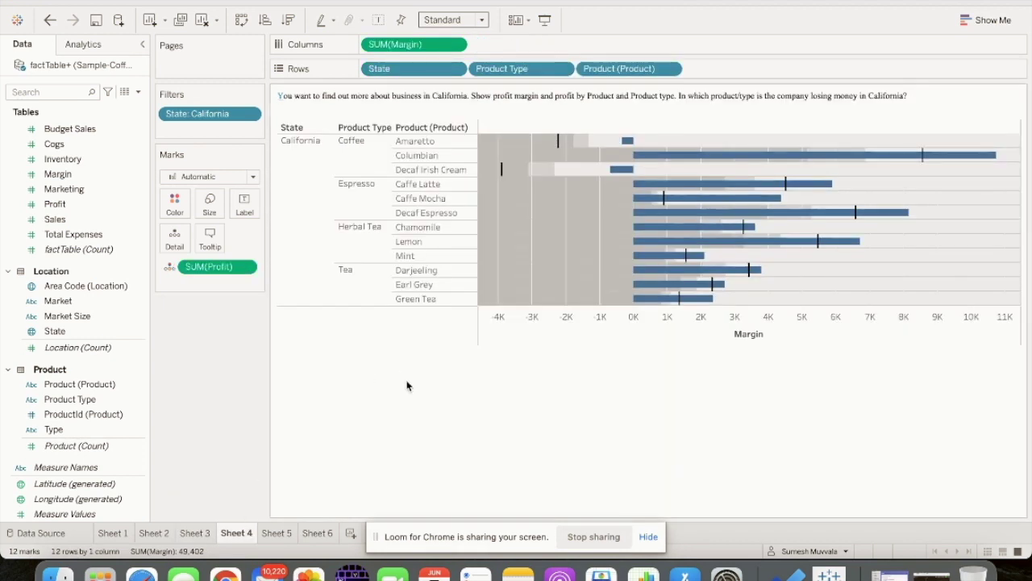
mouse_move(625, 176)
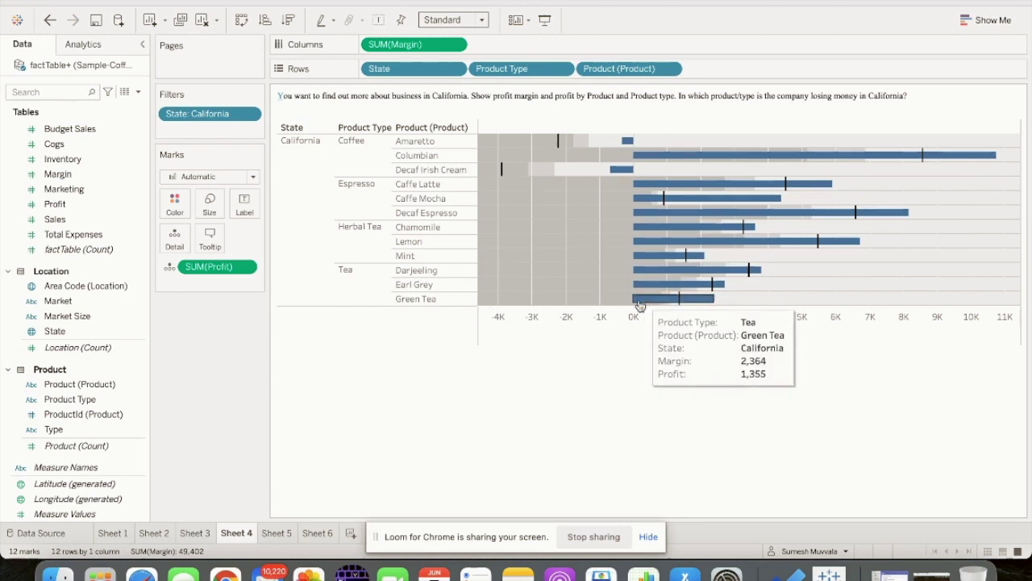
Remove Product (Product) from the rows of Sheet 5 so coffee sales are charted by state only
left_click(277, 533)
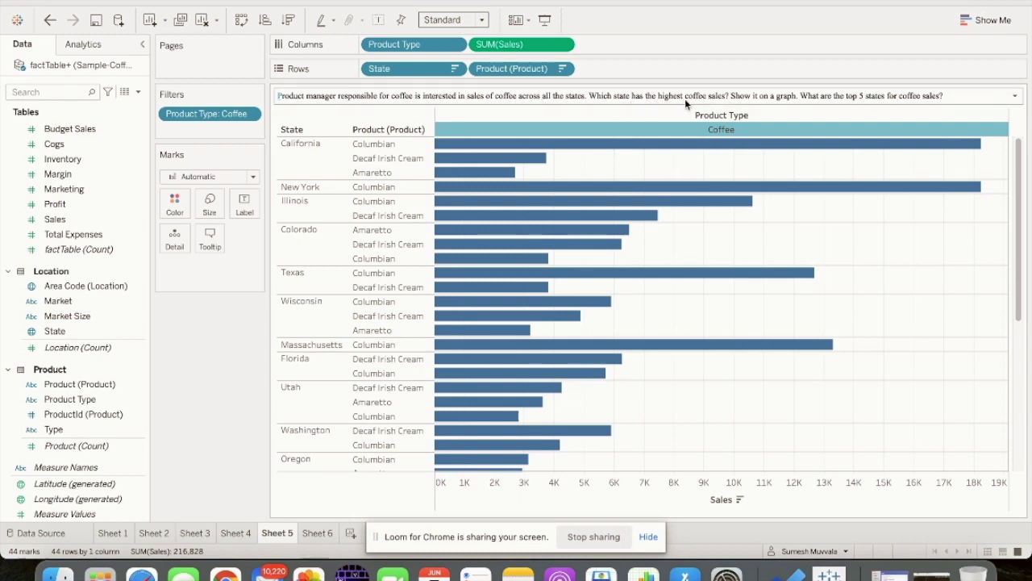
mouse_move(614, 155)
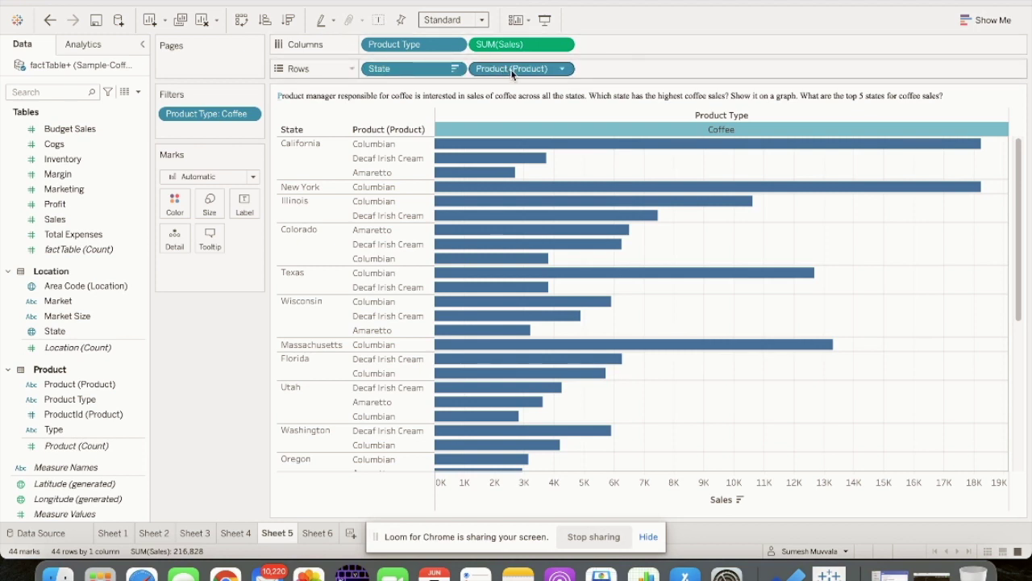
left_click_drag(512, 71, 85, 306)
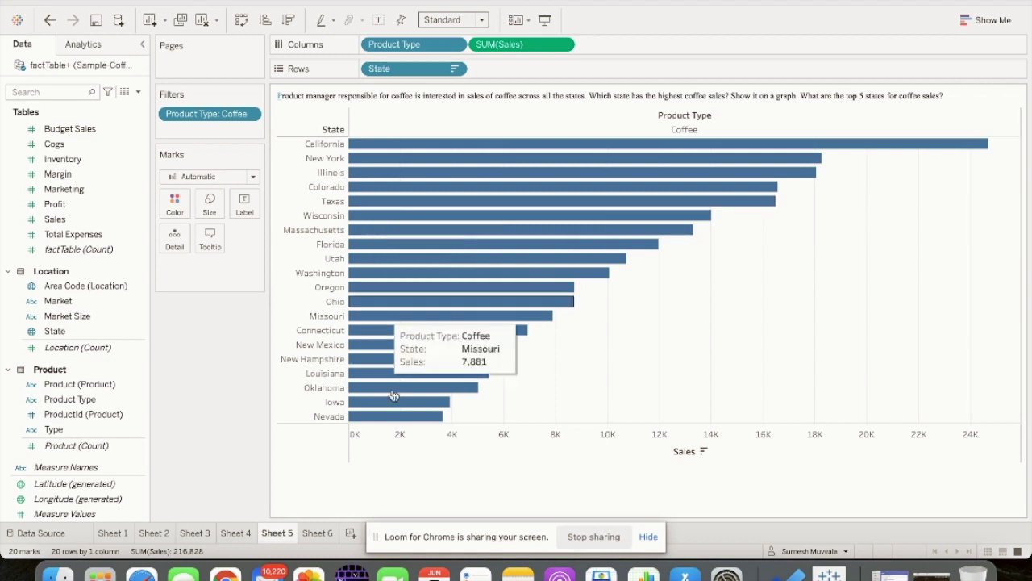
Return to Sheet 6 and examine the profit bars by state from the Central market down to Green Tea in Nevada
left_click(319, 533)
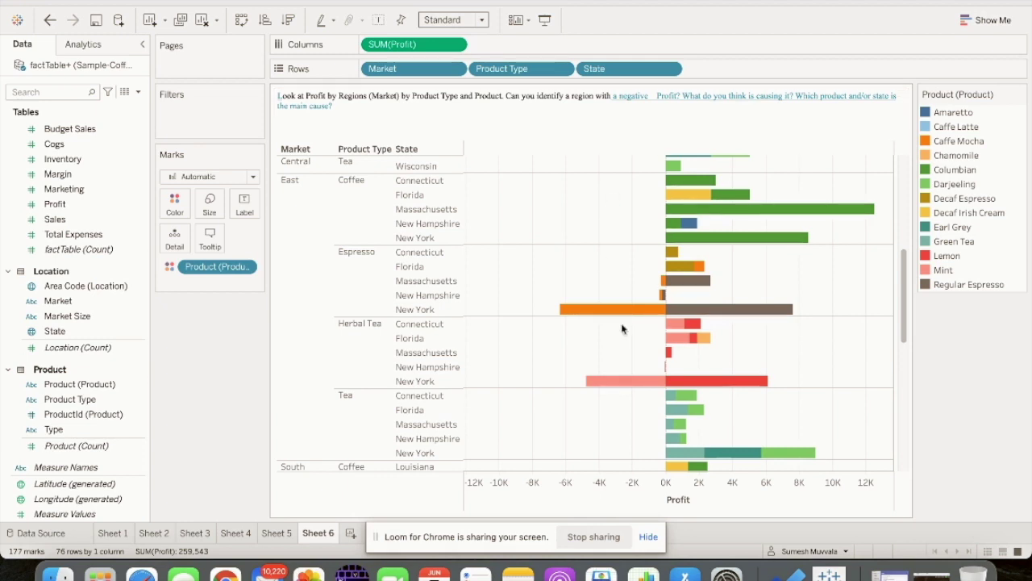
scroll(621, 322, "down", 3)
scroll(621, 322, "up", 3)
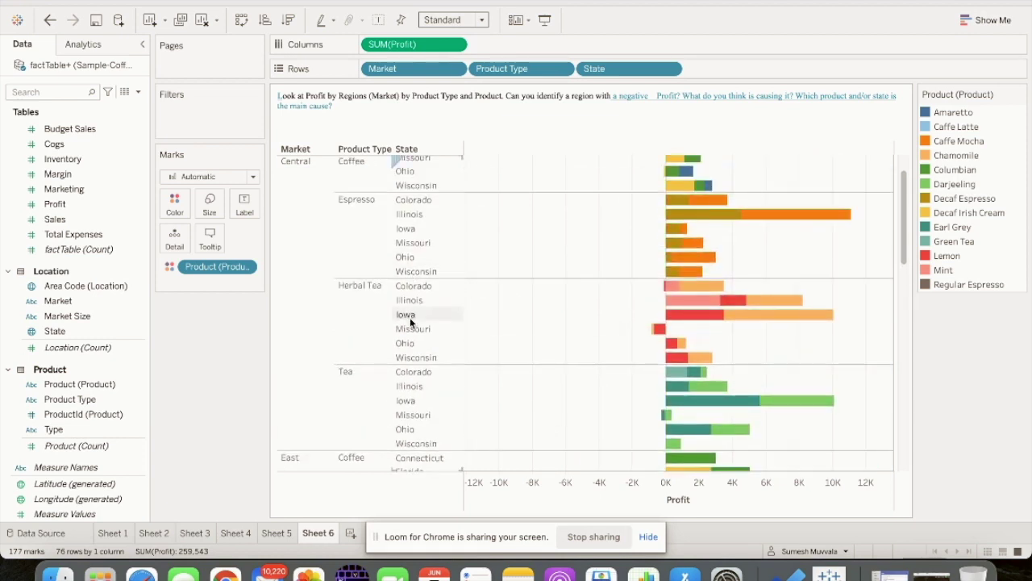
scroll(409, 317, "up", 2)
scroll(409, 317, "down", 5)
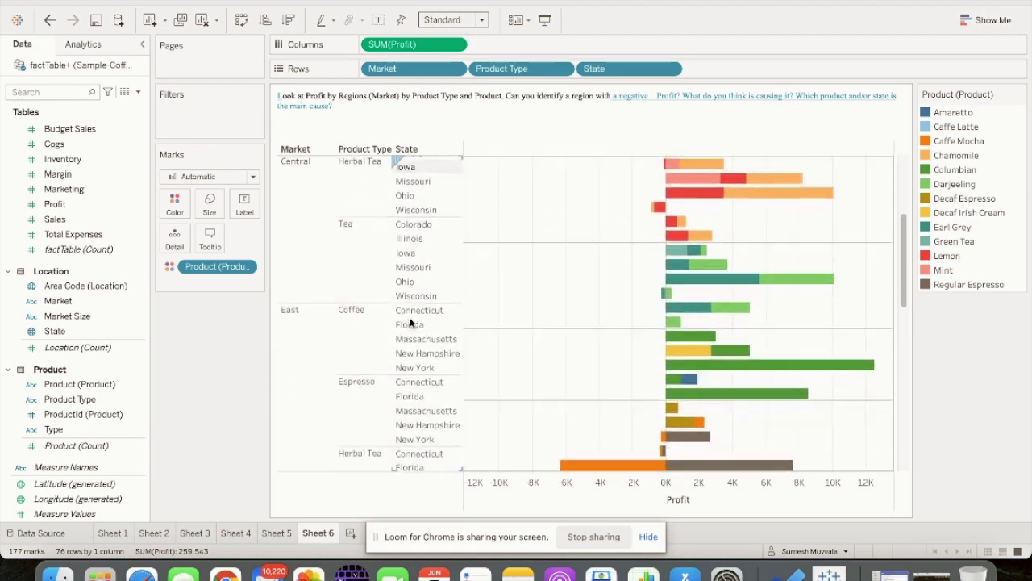
left_click(63, 331)
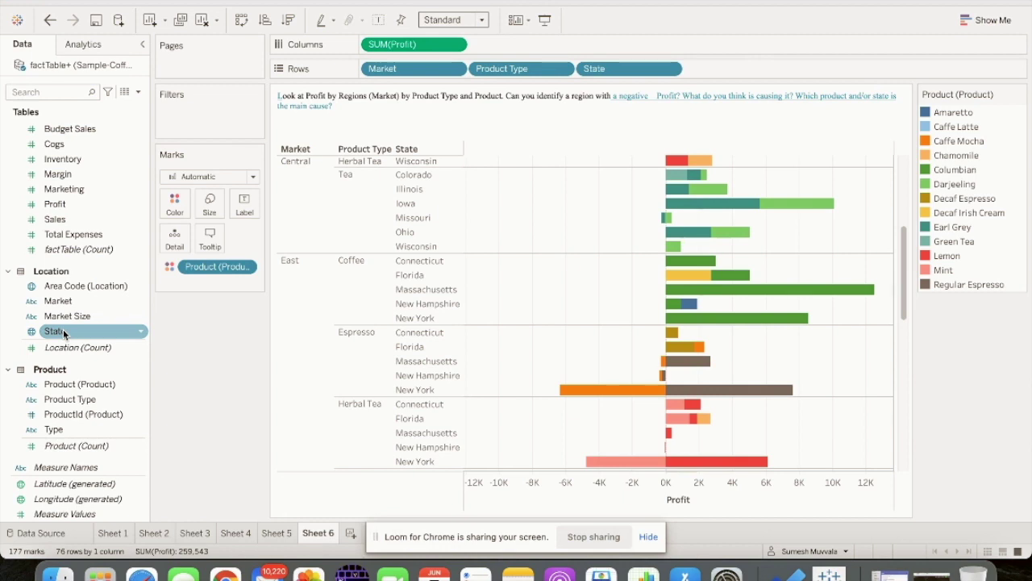
left_click_drag(63, 329, 458, 305)
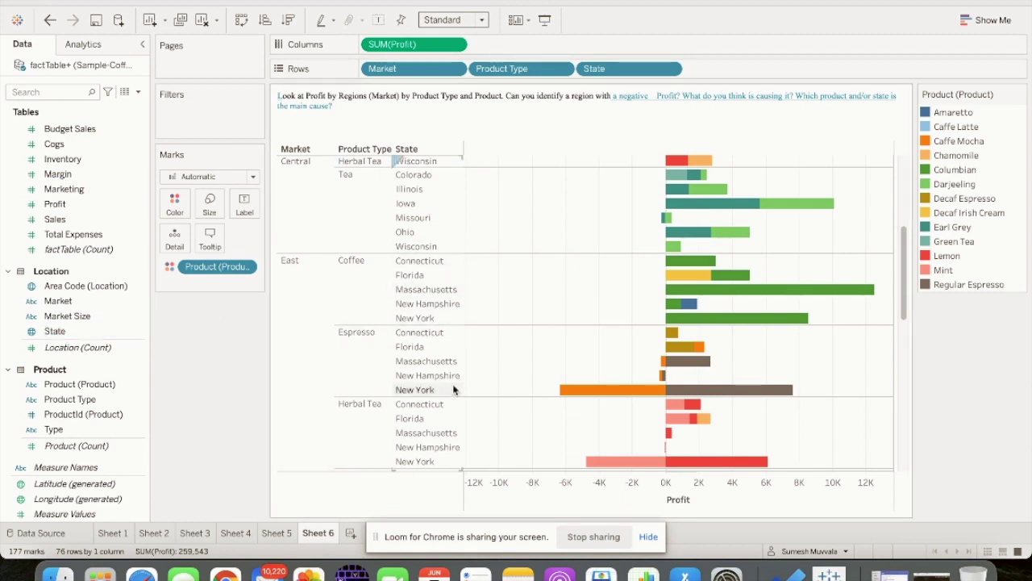
scroll(452, 392, "down", 10)
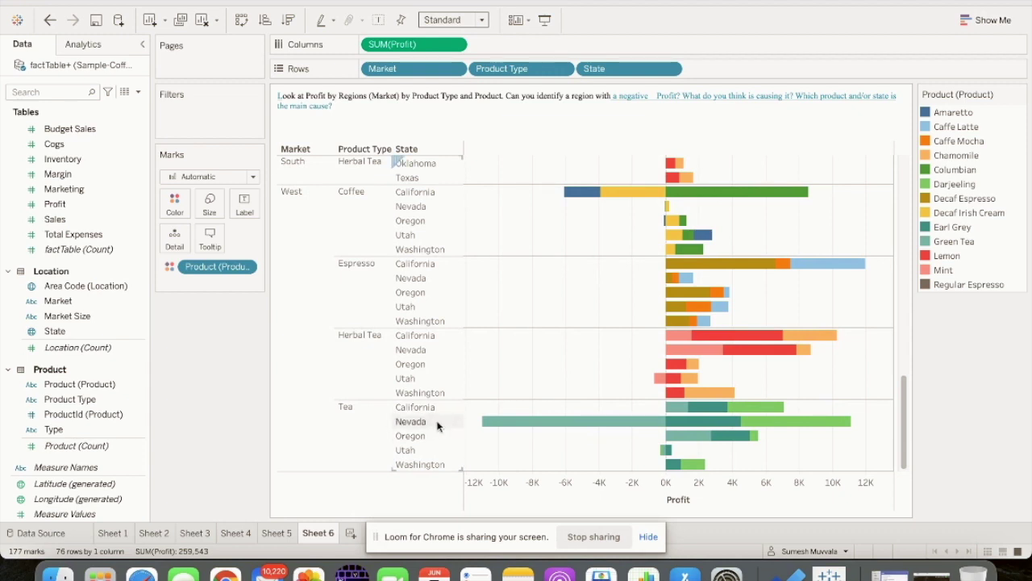
mouse_move(491, 422)
Compare the East market's Caffe Mocha and Mint segments in New York with the West market's negative segments
scroll(519, 301, "up", 5)
scroll(519, 301, "up", 3)
mouse_move(560, 220)
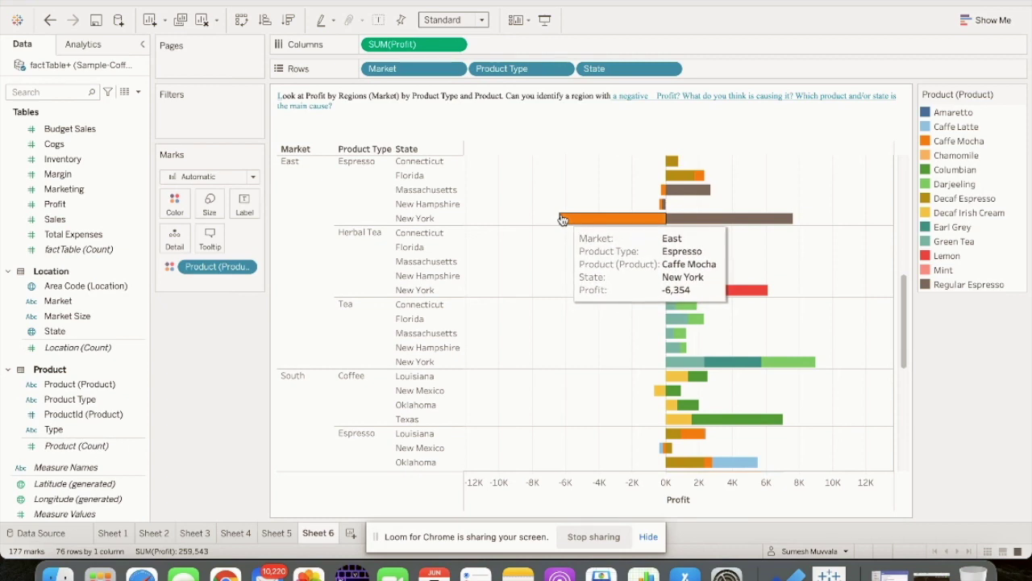
scroll(563, 221, "up", 5)
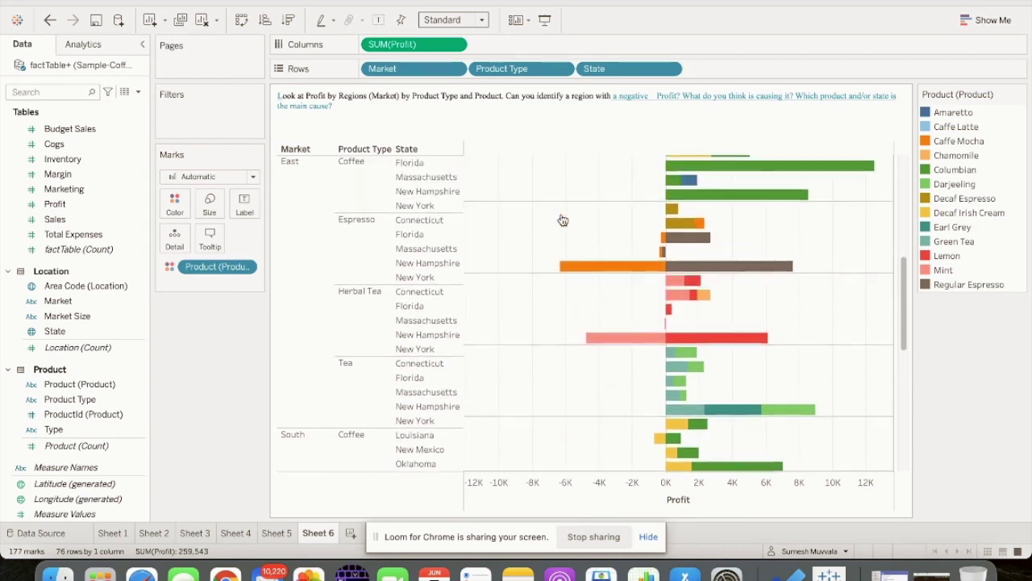
scroll(563, 228, "down", 2)
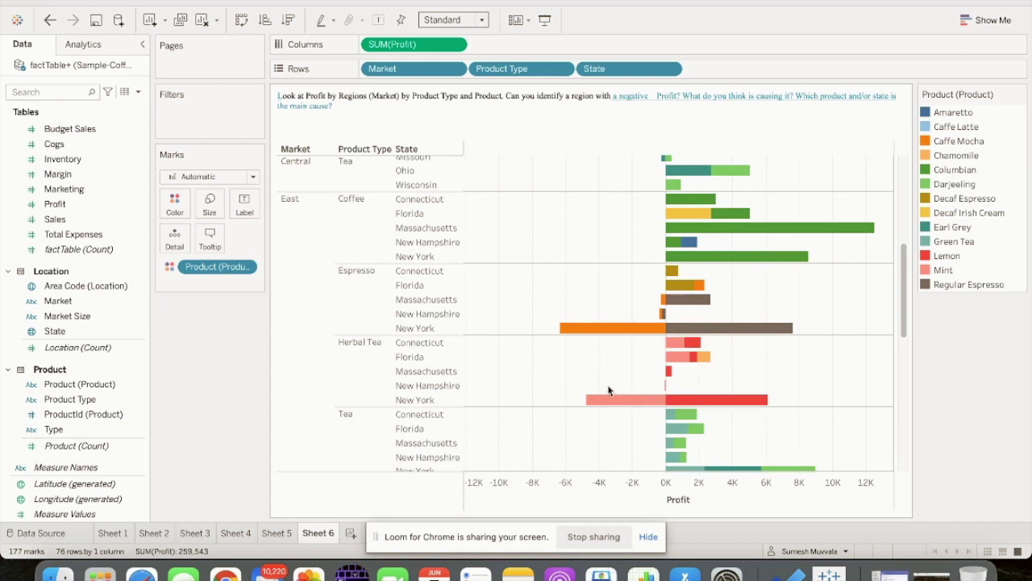
mouse_move(611, 406)
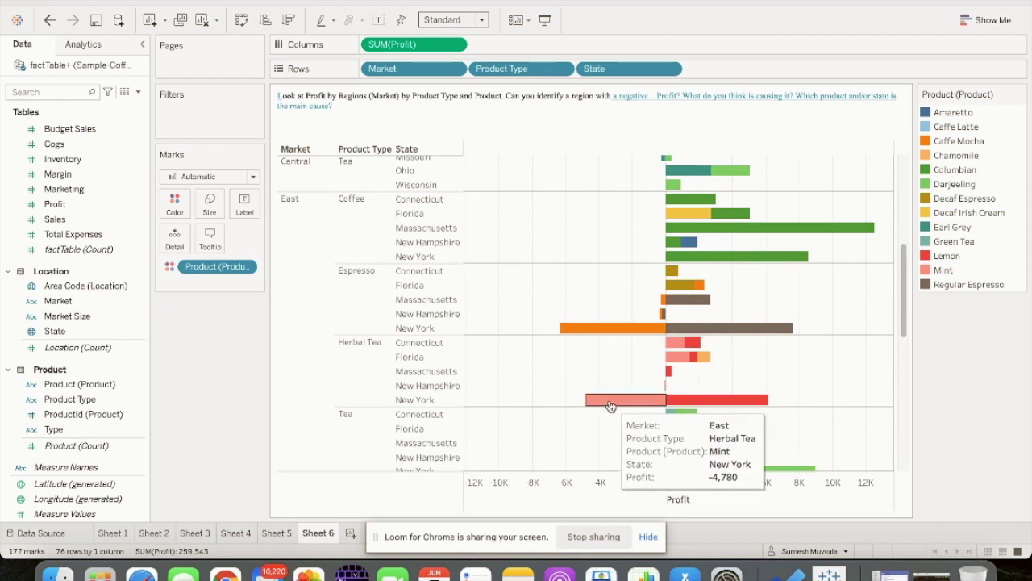
mouse_move(603, 332)
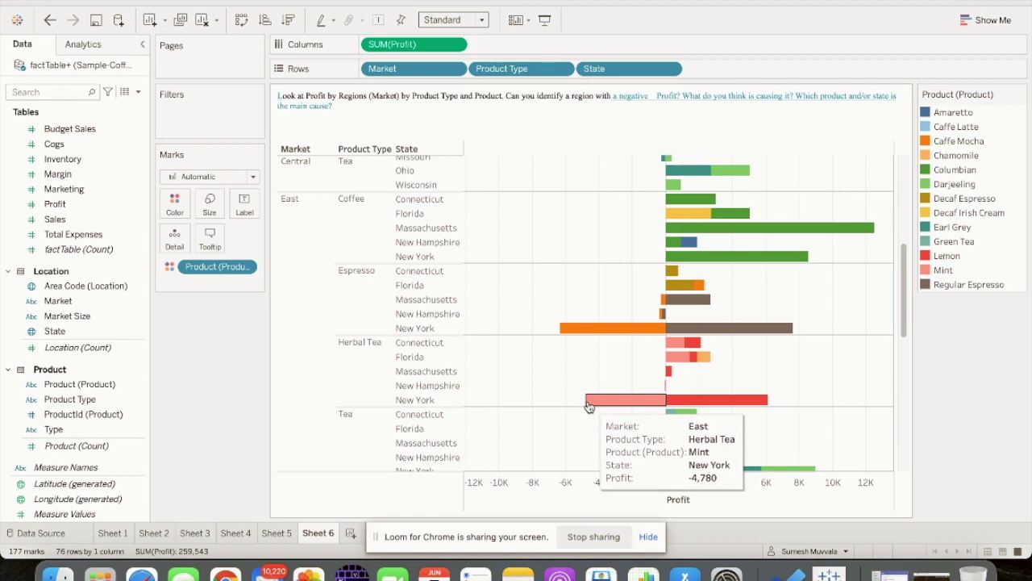
scroll(588, 407, "down", 10)
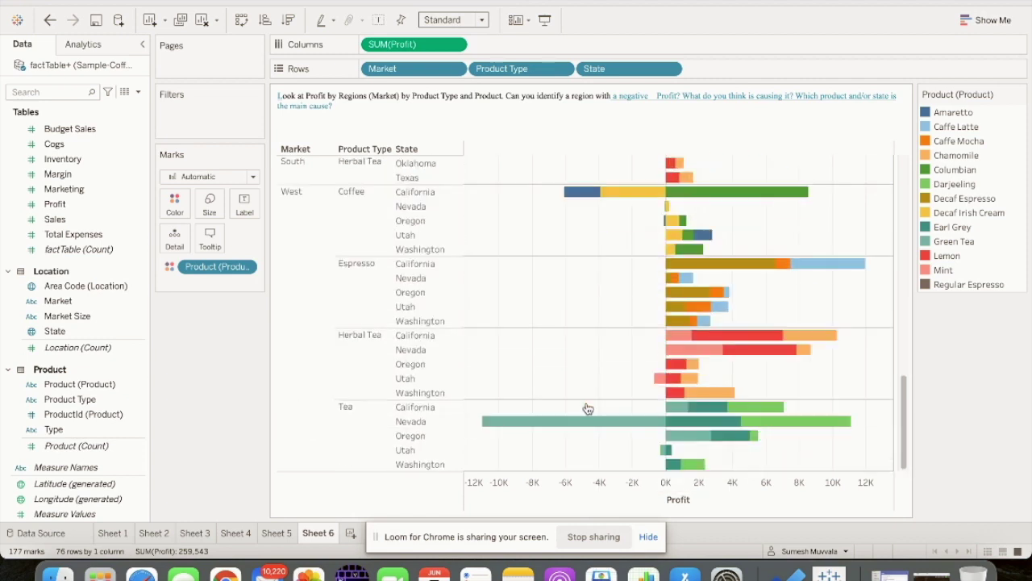
Hide the screen-sharing notice covering the sheet controls and switch back to Tableau's Sheet 6
mouse_move(573, 428)
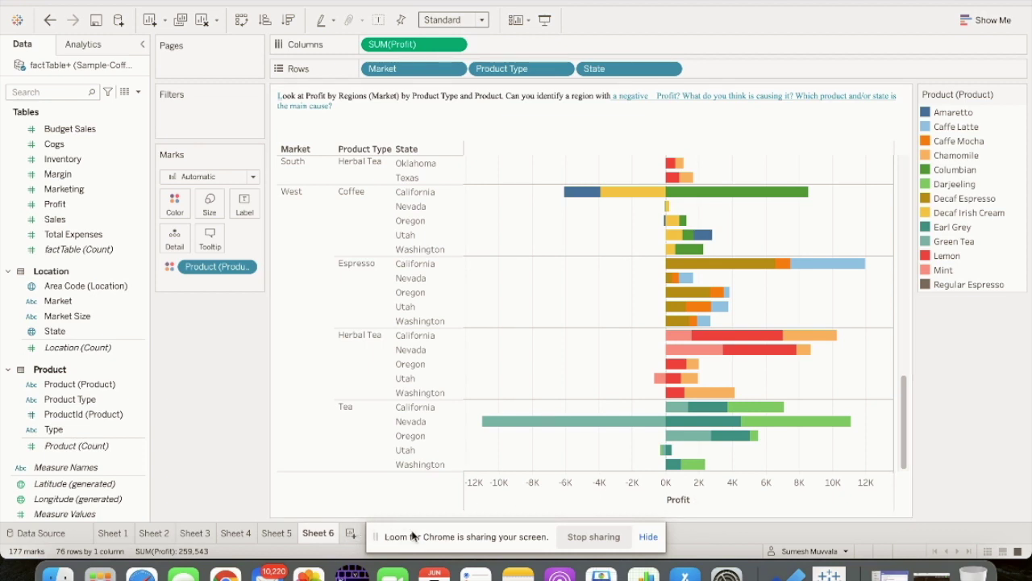
right_click(409, 490)
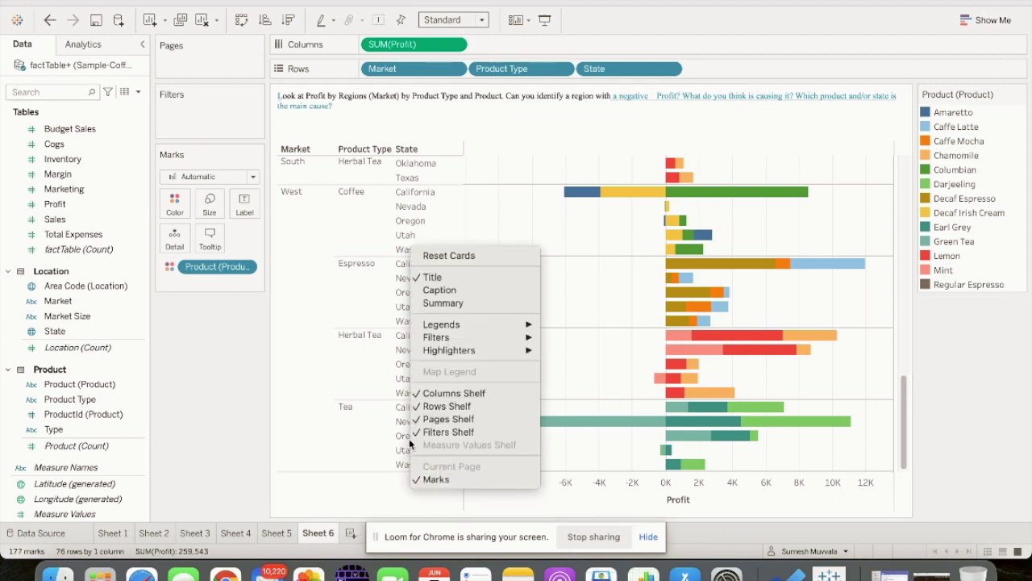
left_click(649, 537)
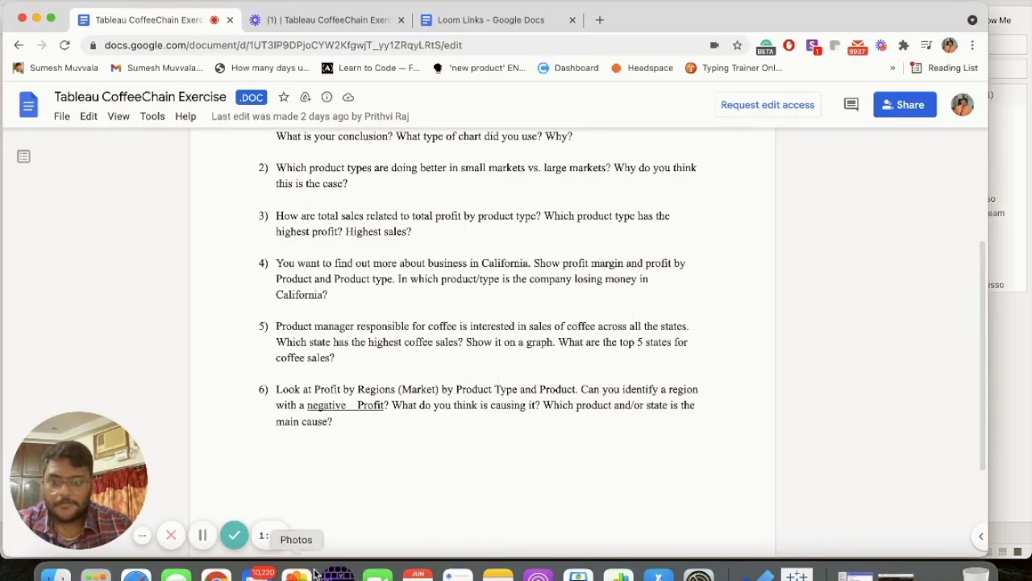
left_click(797, 574)
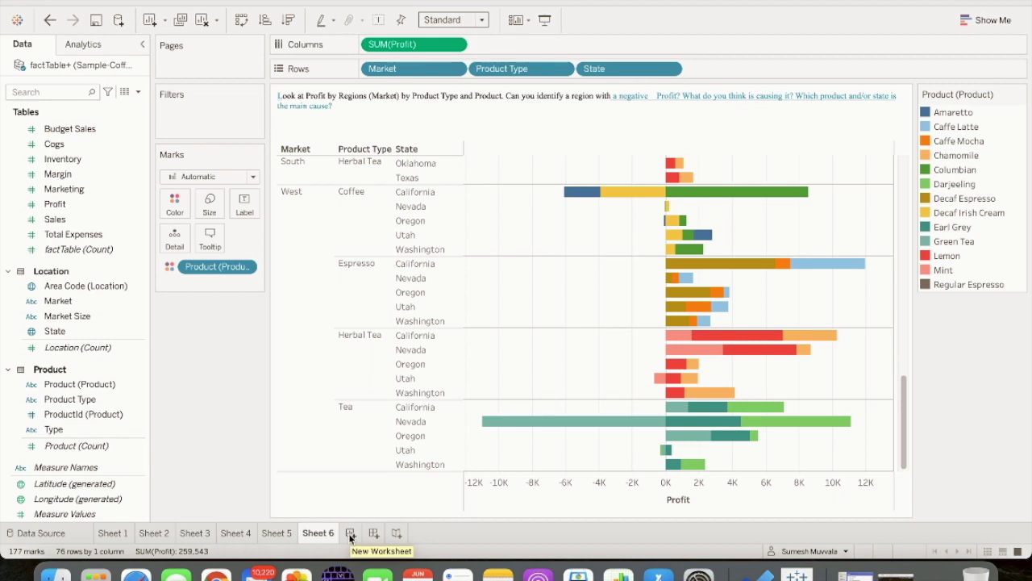
Create a new story and place the Sheet 5 coffee sales chart in its first story point
left_click(399, 537)
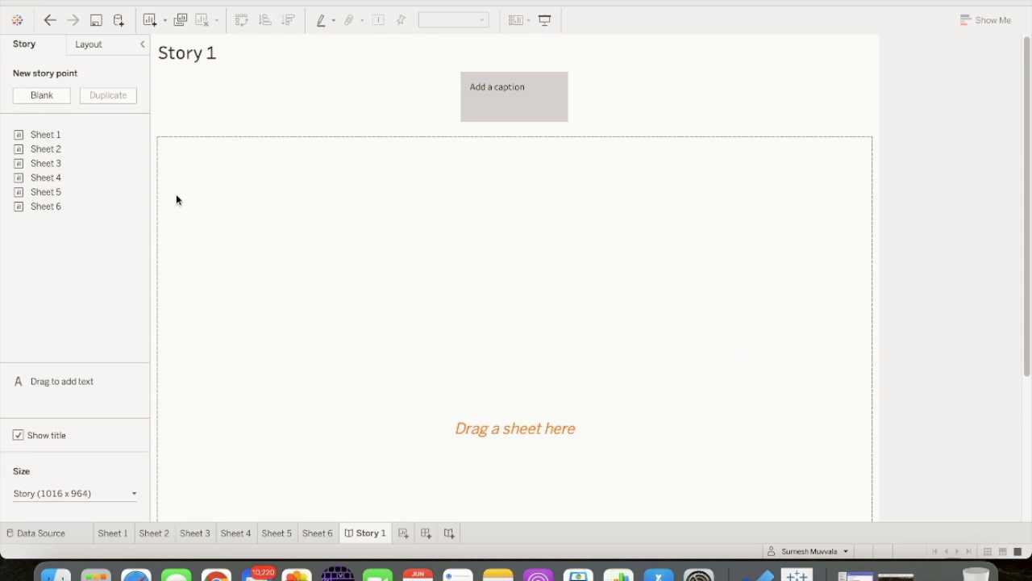
mouse_move(67, 139)
left_click_drag(67, 139, 437, 276)
scroll(438, 278, "down", 5)
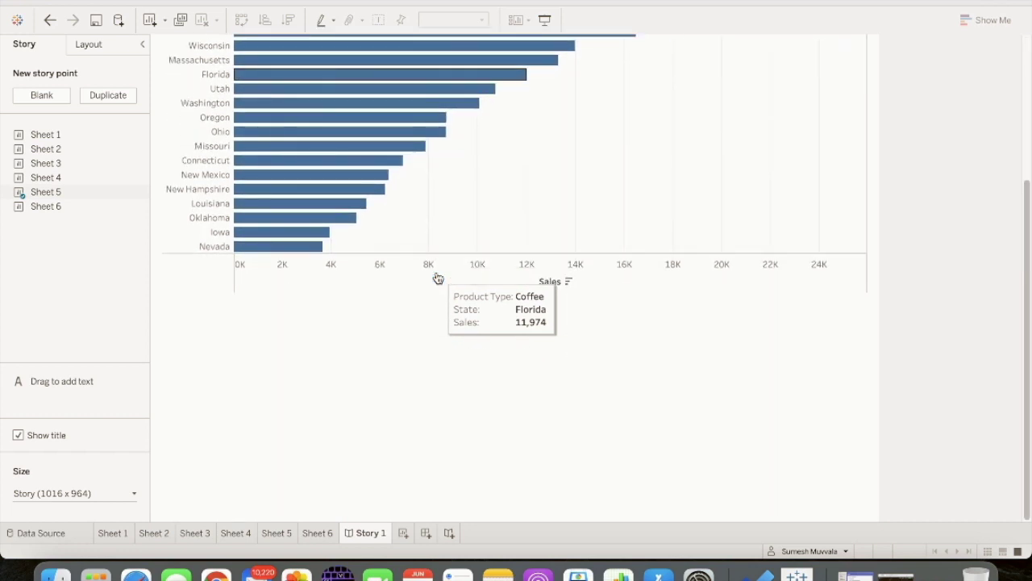
scroll(438, 279, "up", 5)
left_click(502, 93)
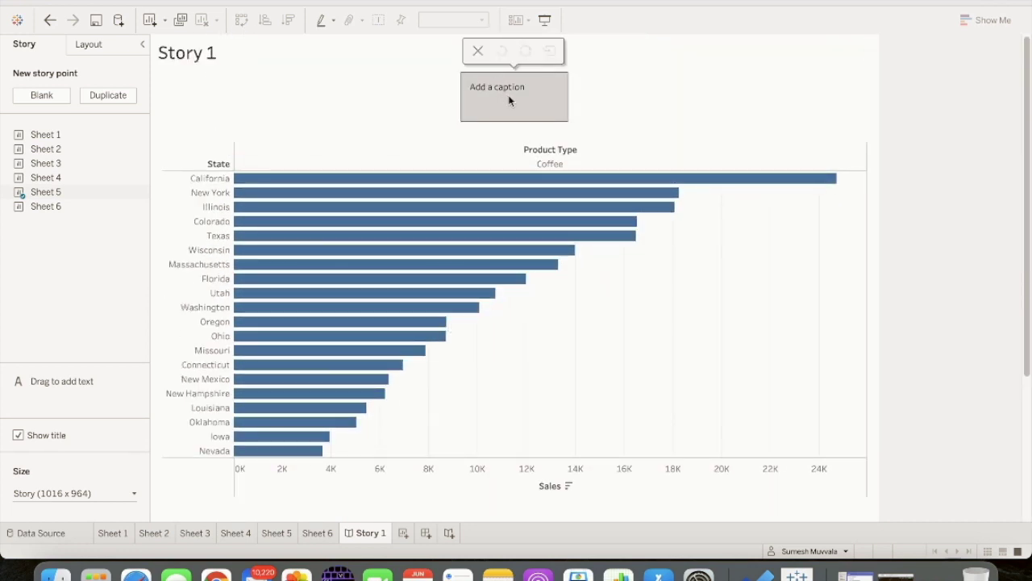
Try the Numbers, Dots, Arrows only and Caption boxes navigator styles on the story, and undo back to Numbers
left_click(119, 51)
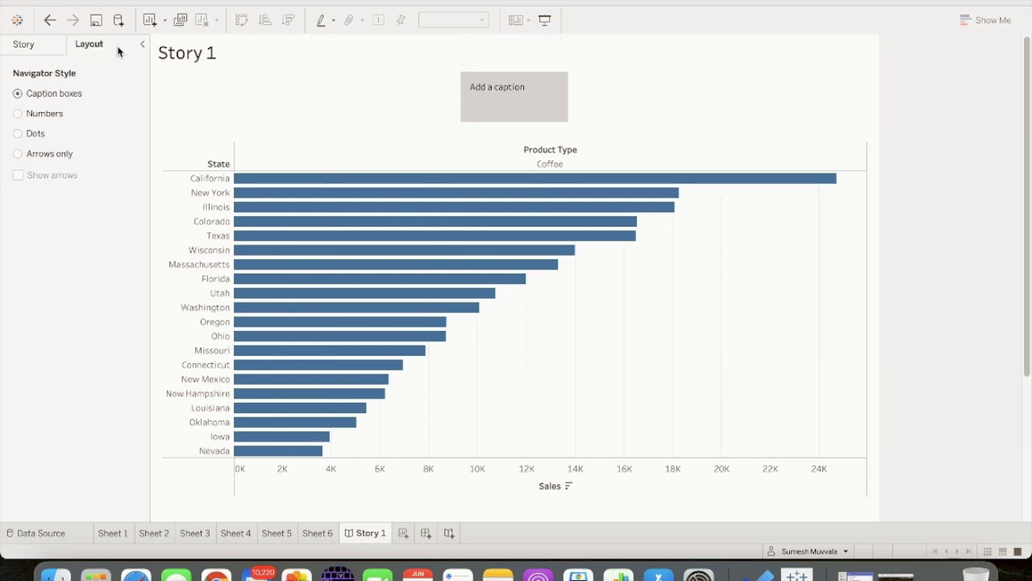
left_click(58, 116)
left_click(38, 141)
left_click(36, 154)
left_click(33, 113)
left_click(38, 96)
left_click(54, 30)
left_click(54, 31)
left_click(53, 30)
left_click(53, 30)
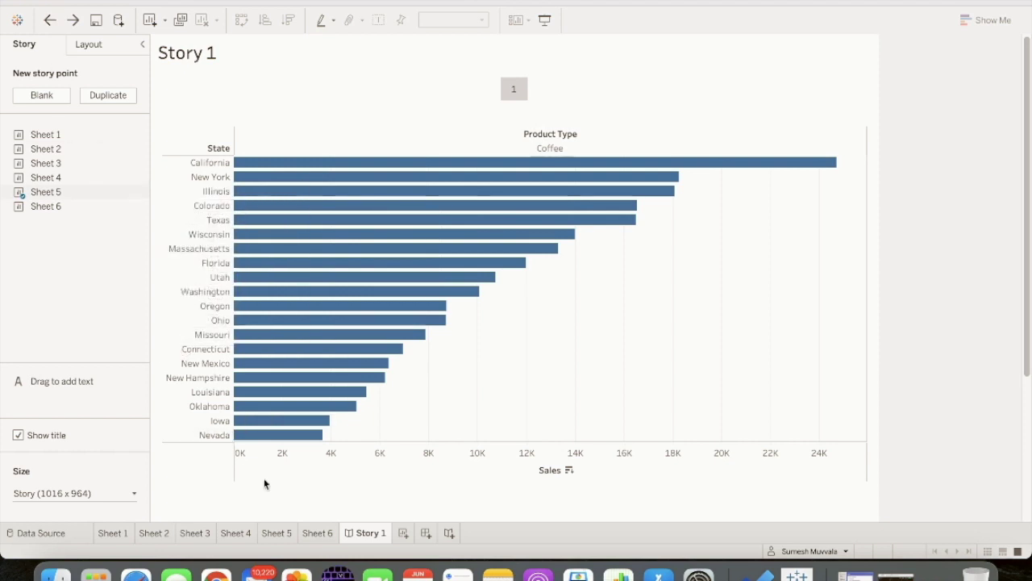
Check Sheet 1, add a blank second story point to Story 1, and delete the whole story
left_click(113, 534)
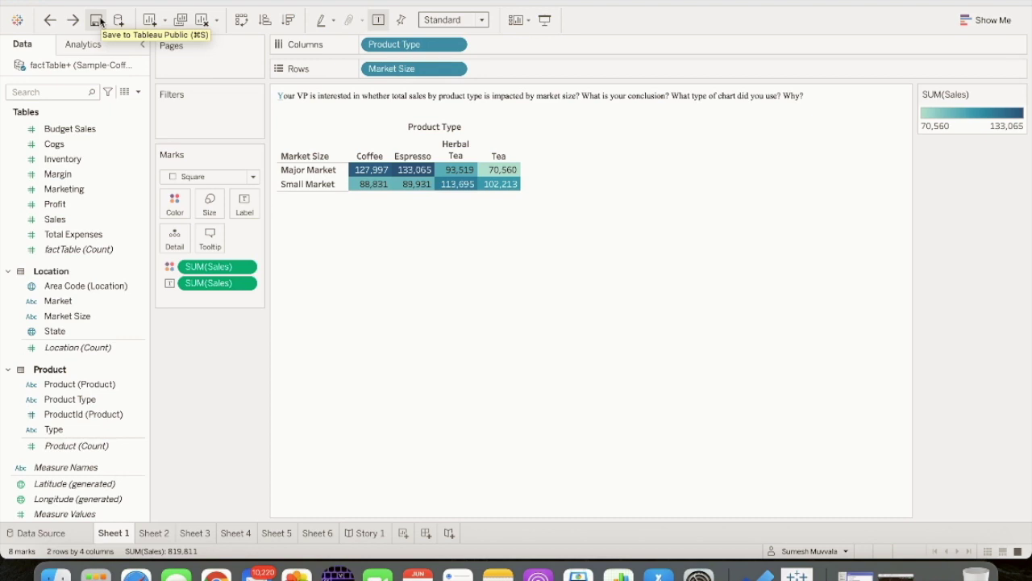
left_click(364, 534)
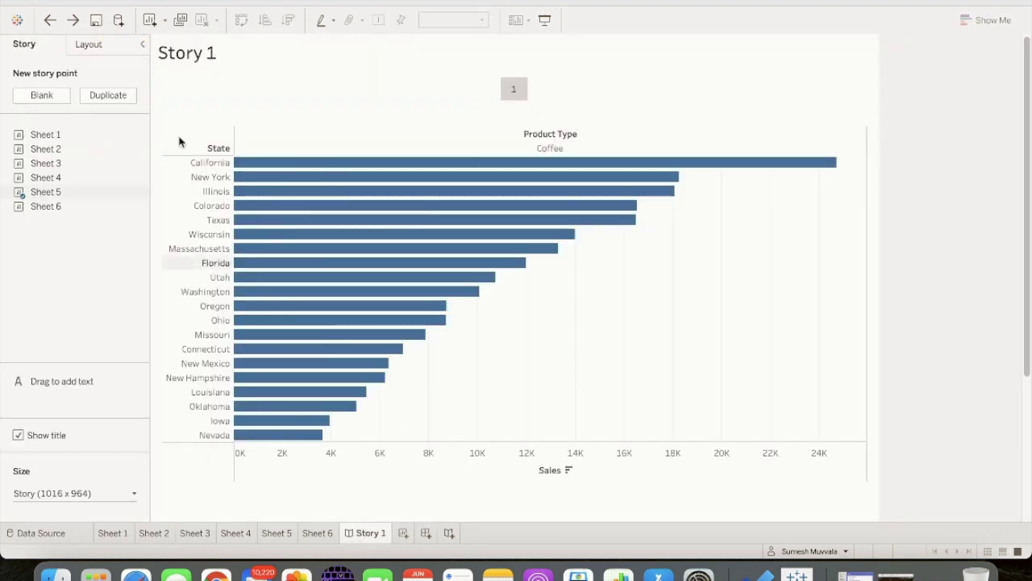
left_click(57, 97)
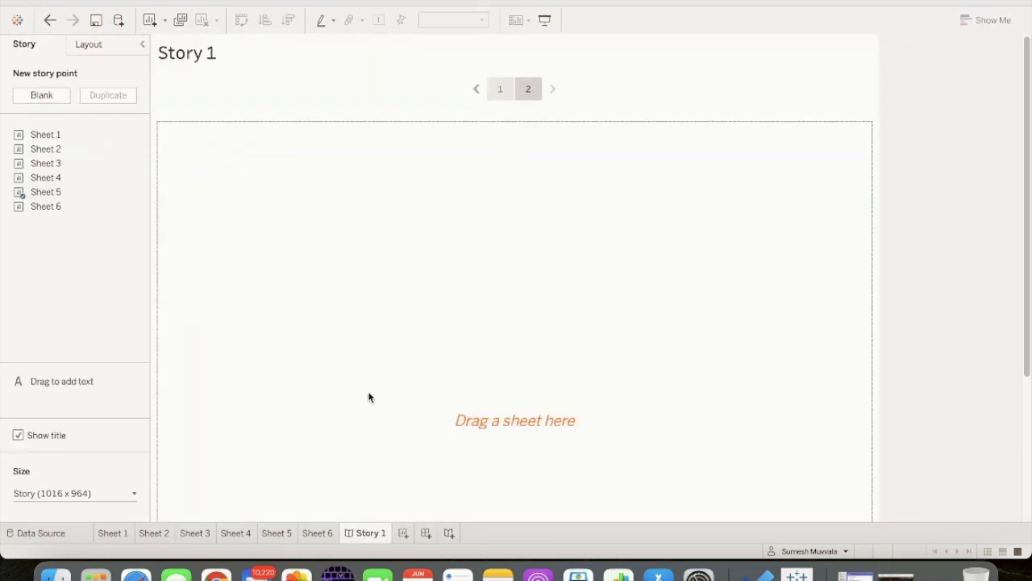
right_click(373, 534)
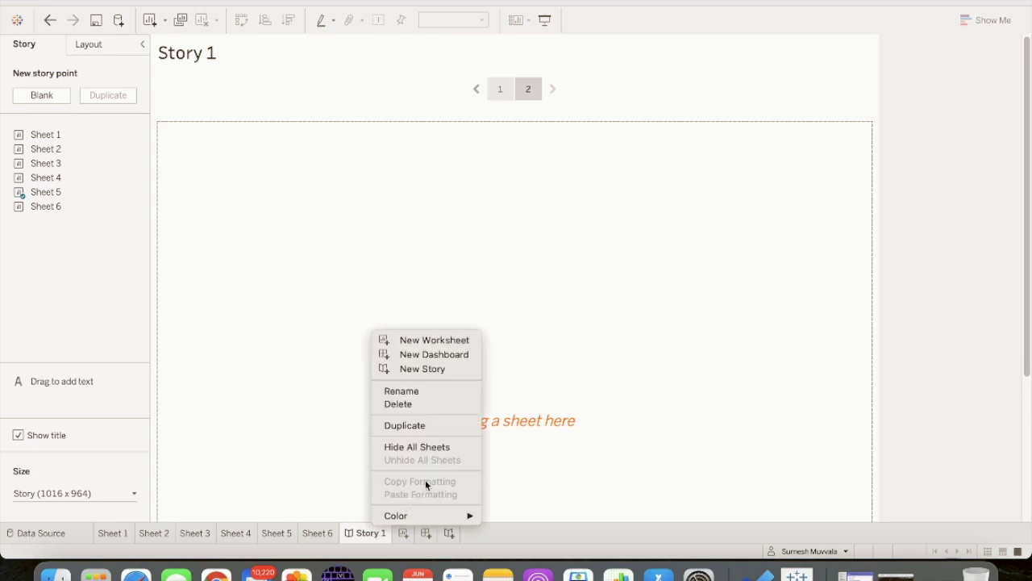
left_click(424, 403)
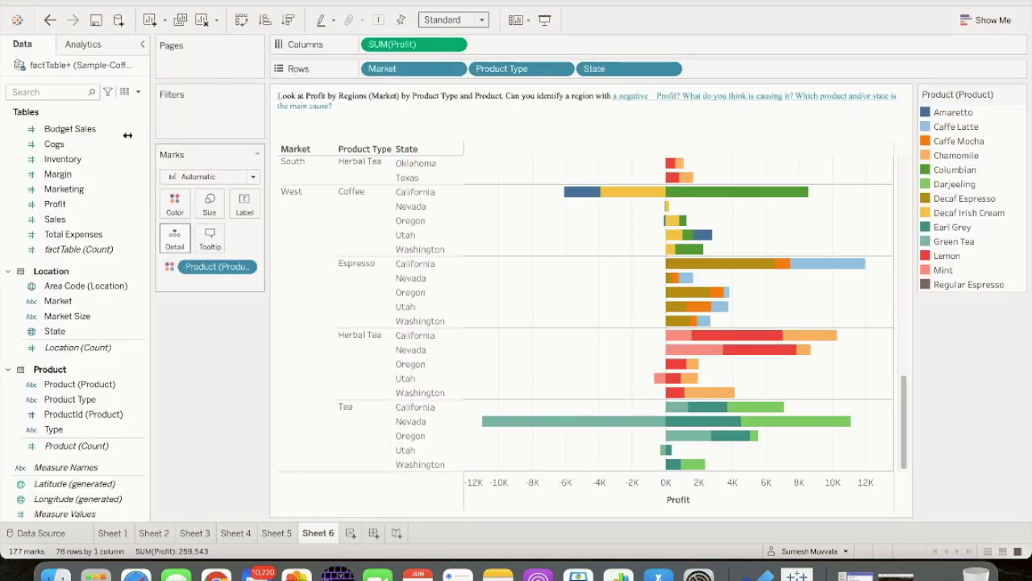
Save the workbook to Tableau Public with the title "Coffee sales data vi"
left_click(97, 30)
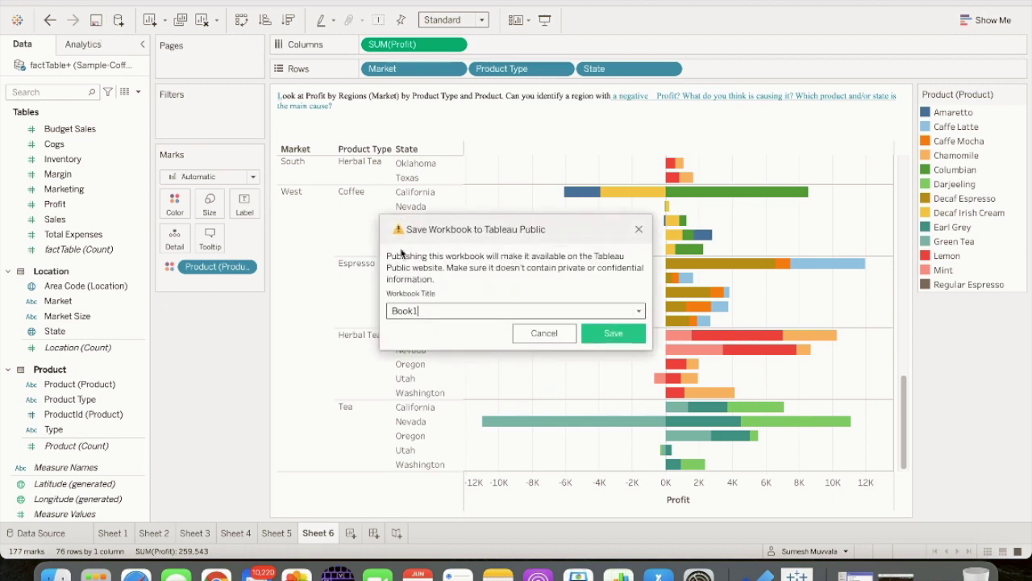
double_click(532, 316)
type("Coffee sales presen")
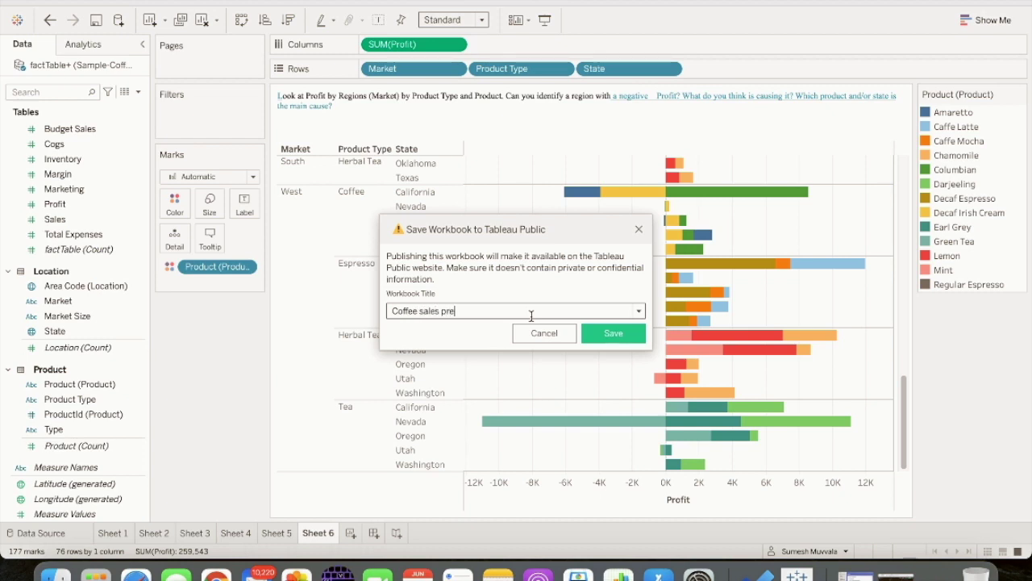
key("BackSpace")
key("BackSpace")
key("BackSpace")
key("BackSpace")
key("BackSpace")
key("BackSpace")
key("BackSpace")
type("dtat")
key("BackSpace")
key("BackSpace")
key("BackSpace")
type("ata vi")
left_click(609, 340)
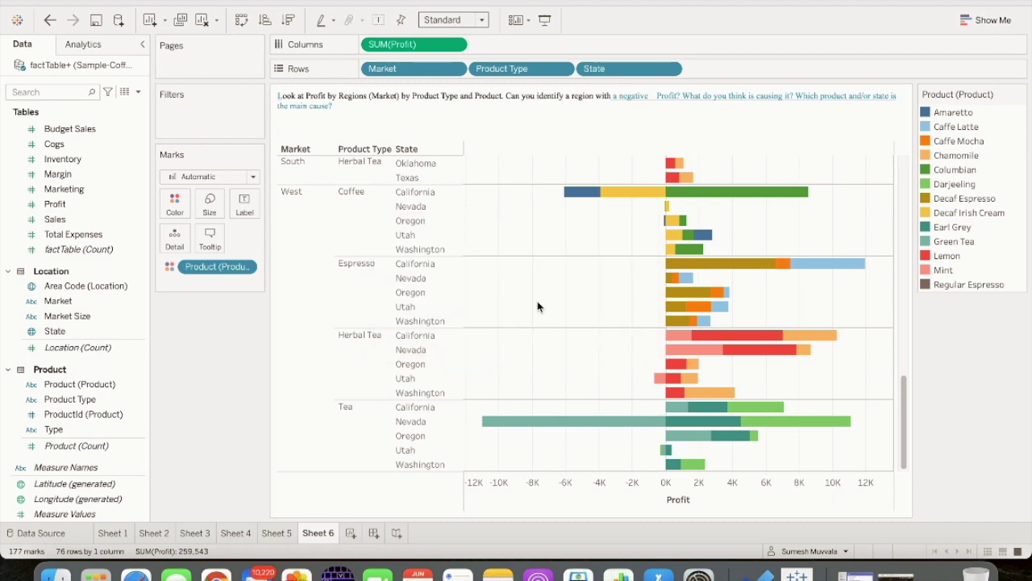